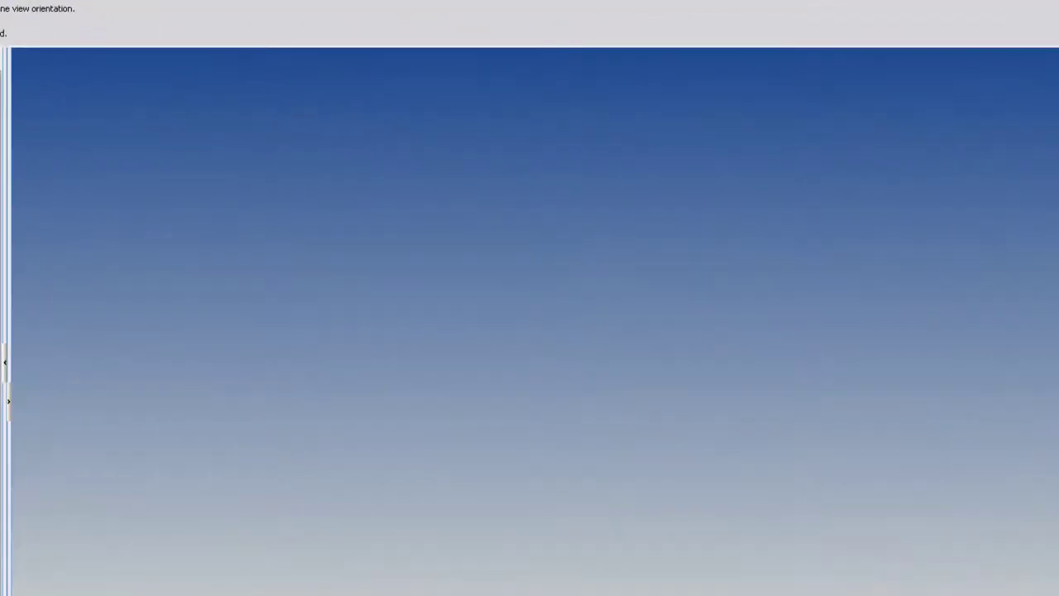
# View the example-2 reference drawing in the picture viewer, and close the viewer when done.
pyautogui.hotkey('alt', 'Tab')
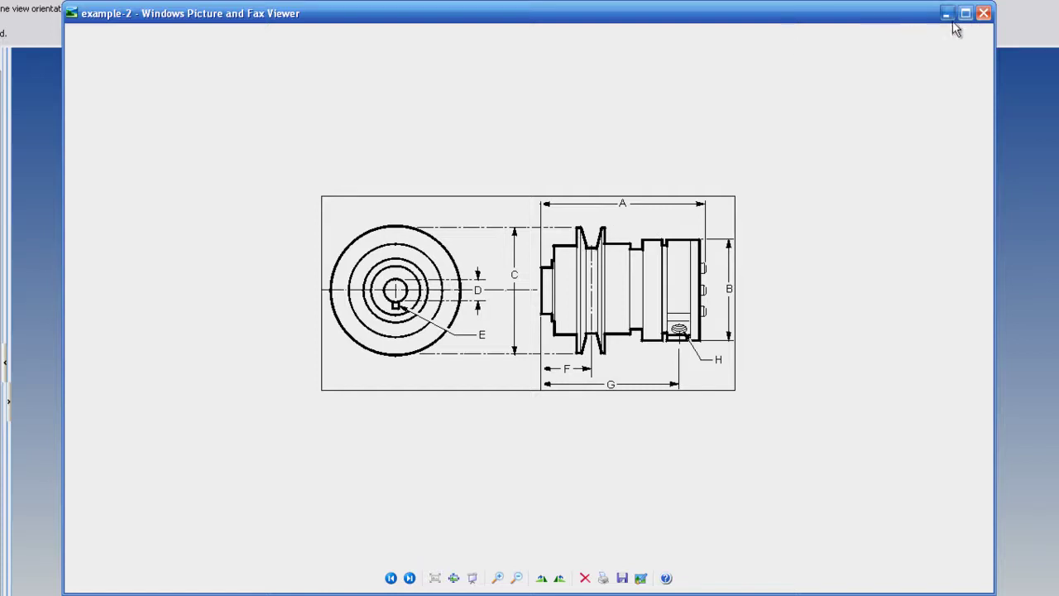
pyautogui.click(983, 14)
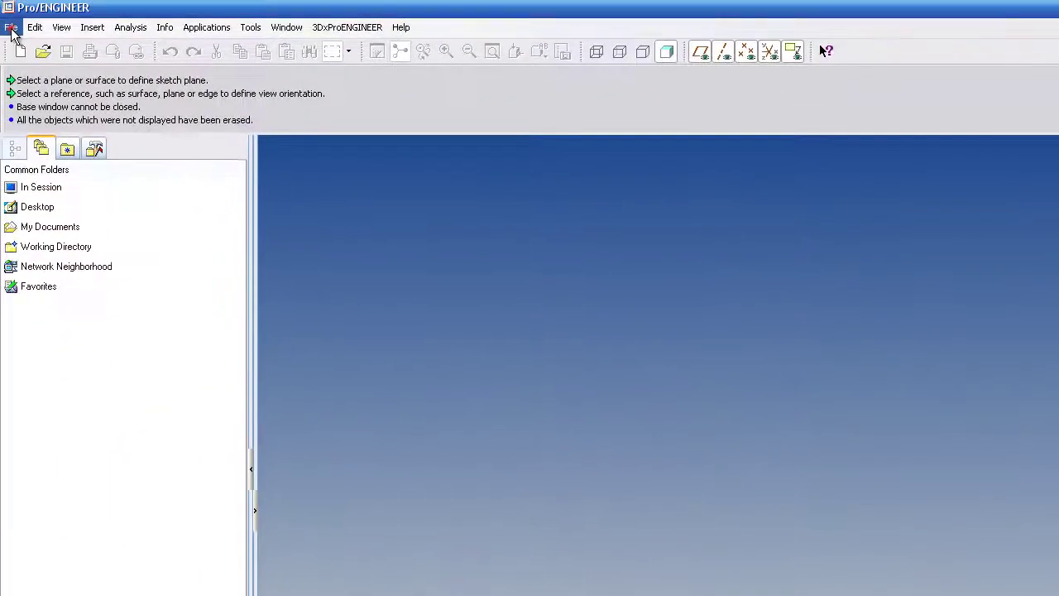
# Create a new solid part named trace without using the default template.
pyautogui.click(11, 27)
pyautogui.click(25, 47)
pyautogui.click(697, 568)
pyautogui.doubleClick(791, 529)
pyautogui.write('trace')
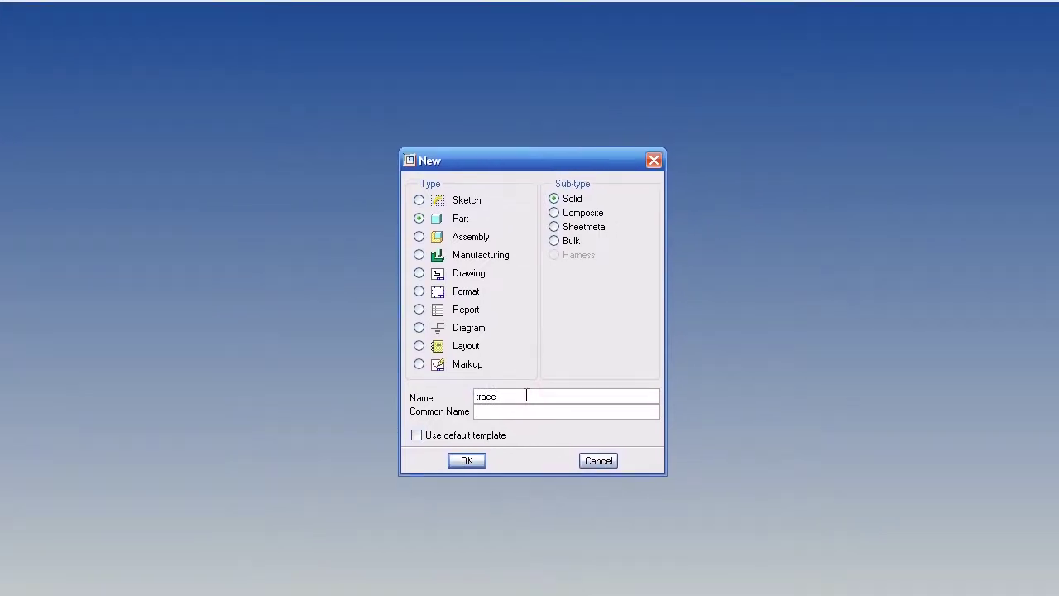
pyautogui.press('Return')
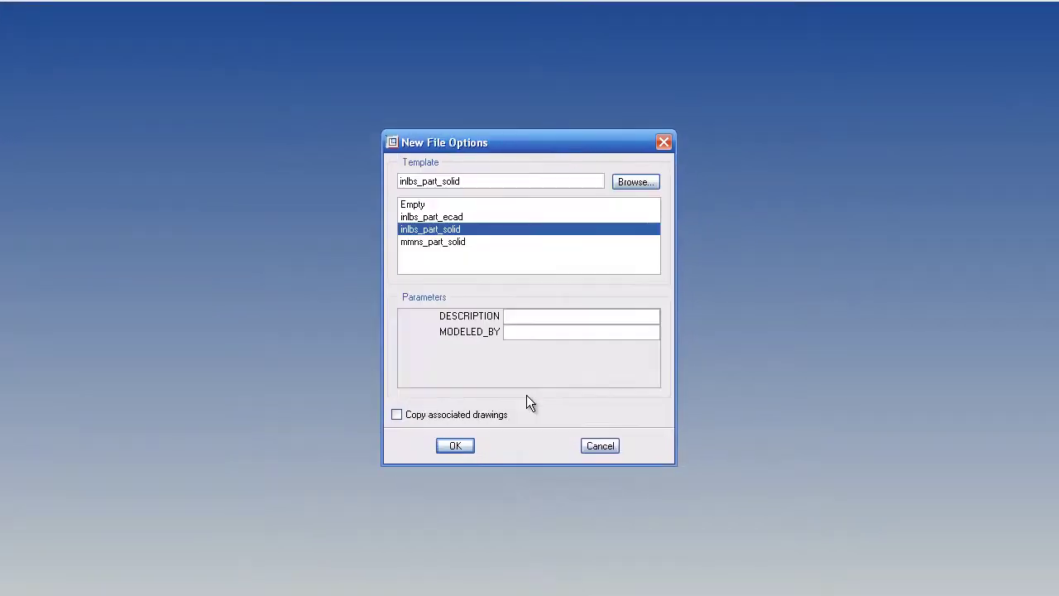
# Choose the mmns_part_solid template, fill in the description and the modeler's name, and create the part.
pyautogui.click(459, 242)
pyautogui.click(553, 318)
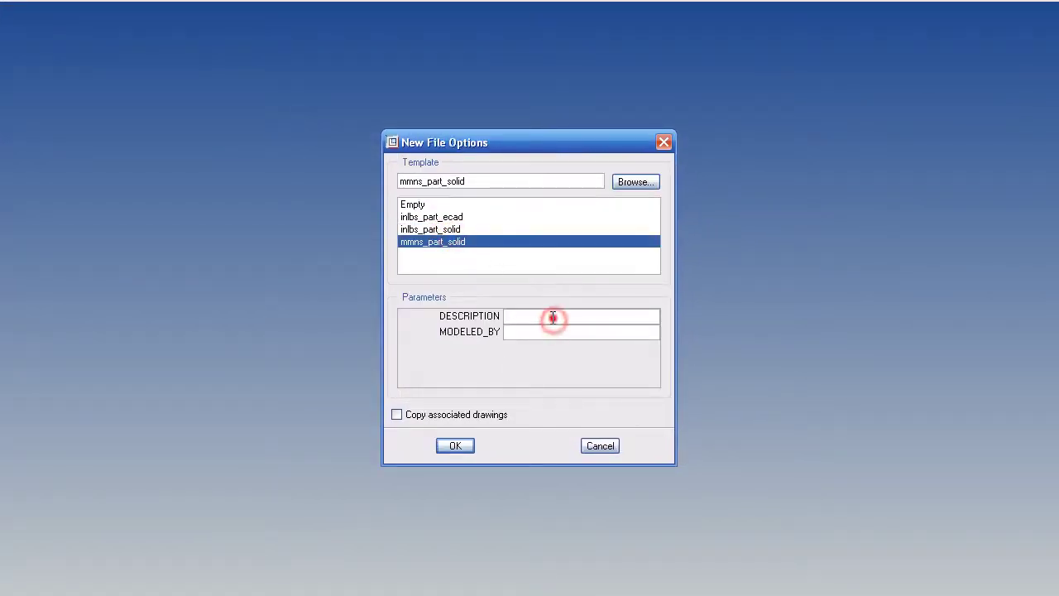
pyautogui.write('trace')
pyautogui.click(549, 332)
pyautogui.write('caesar')
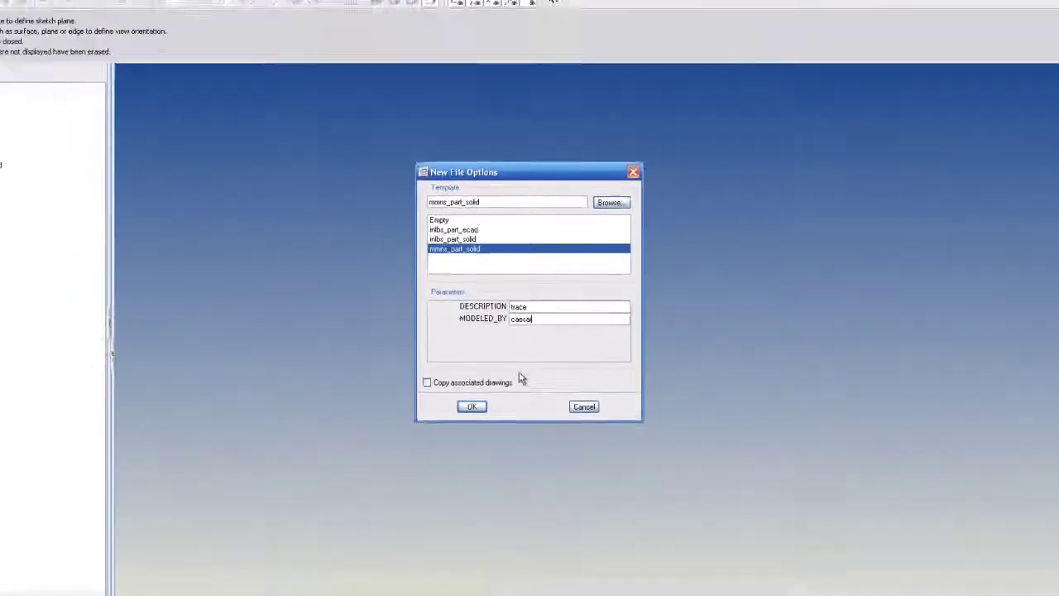
pyautogui.click(465, 446)
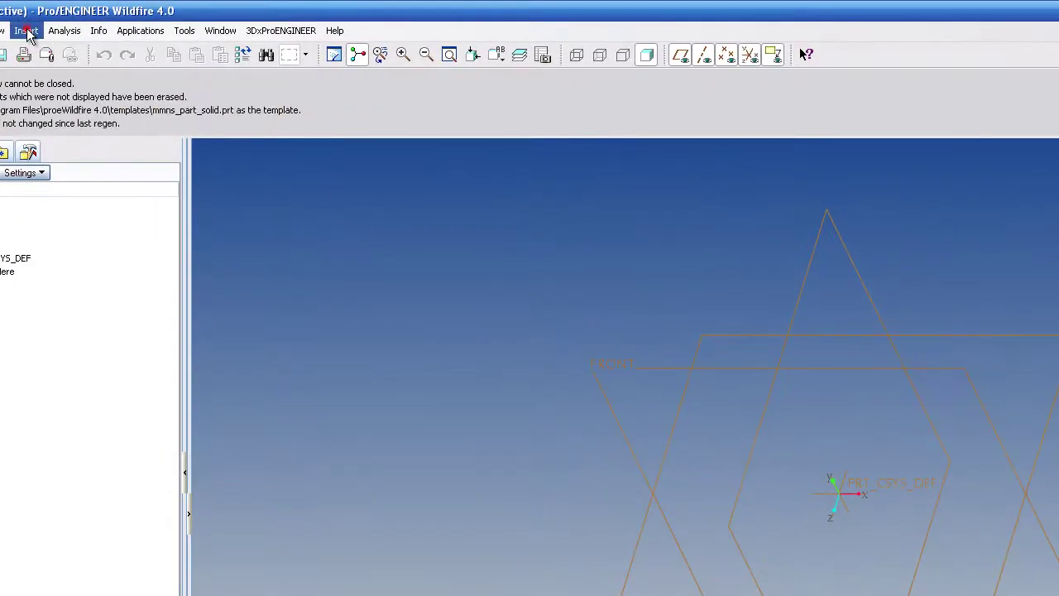
# Start a Style feature and open its Trace Sketch setup.
pyautogui.click(25, 31)
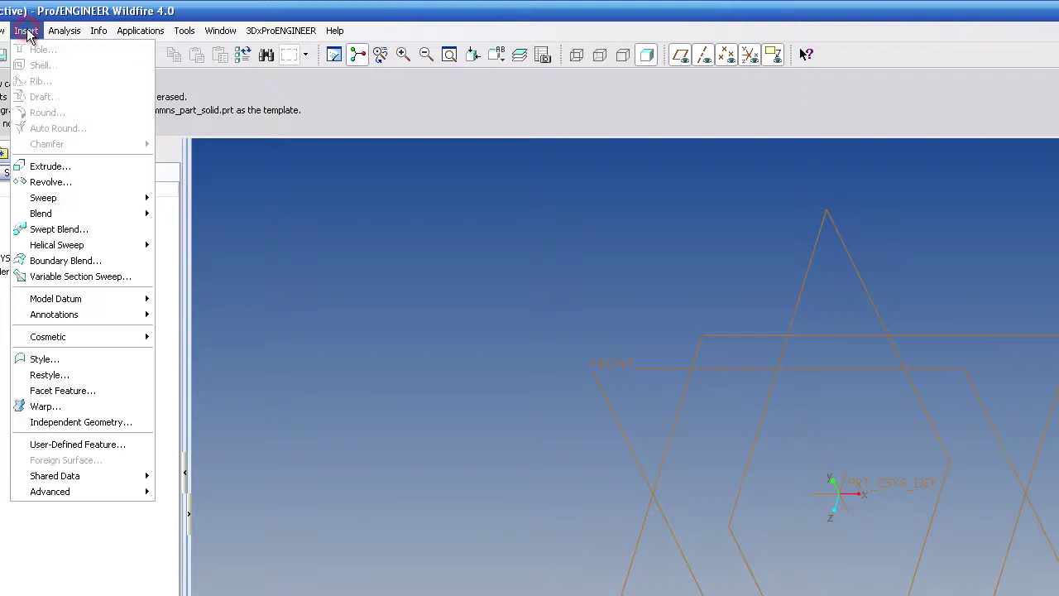
pyautogui.click(66, 362)
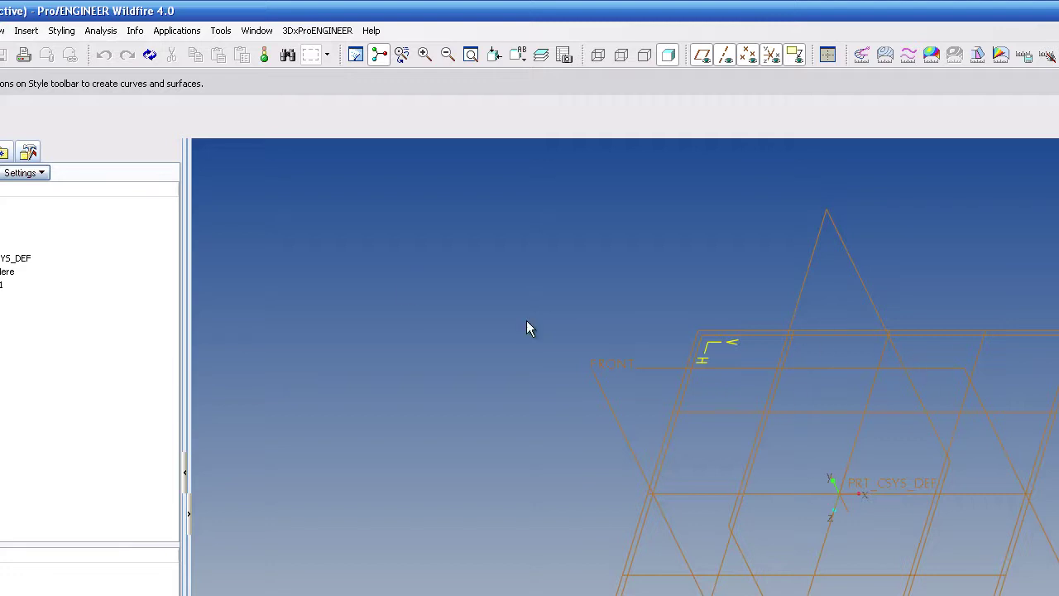
pyautogui.click(61, 31)
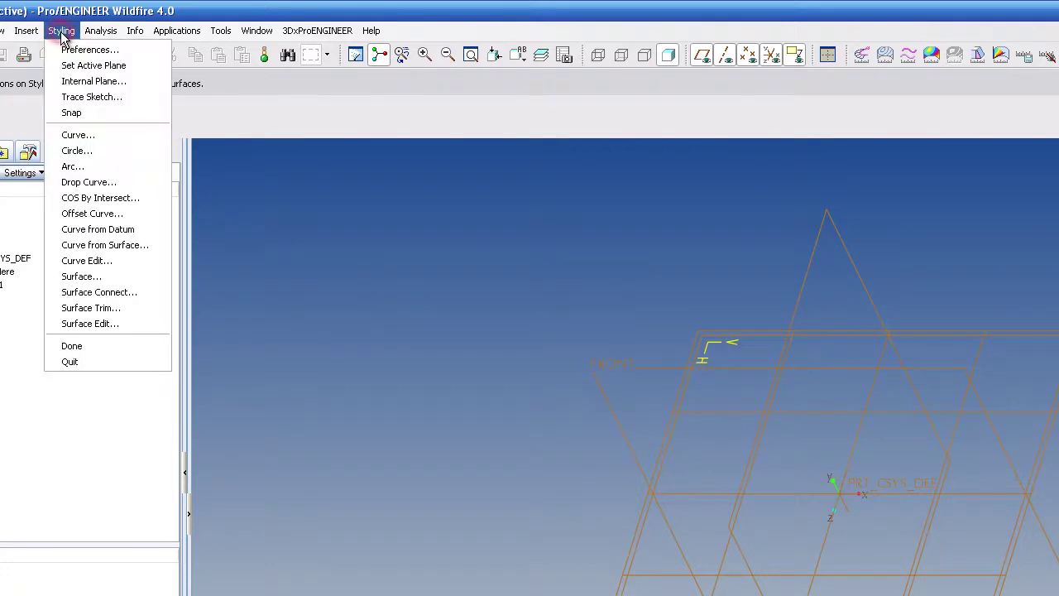
pyautogui.click(91, 98)
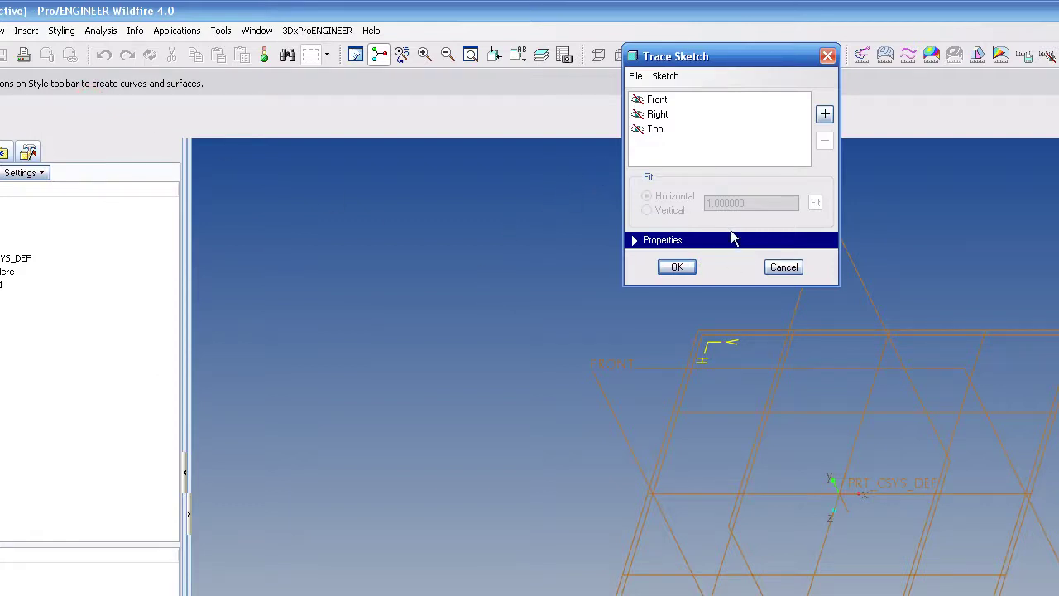
# Load example-2.png from the pro-e tutorials folder in C:\Cad as the trace sketch on the Front plane and accept it.
pyautogui.doubleClick(660, 101)
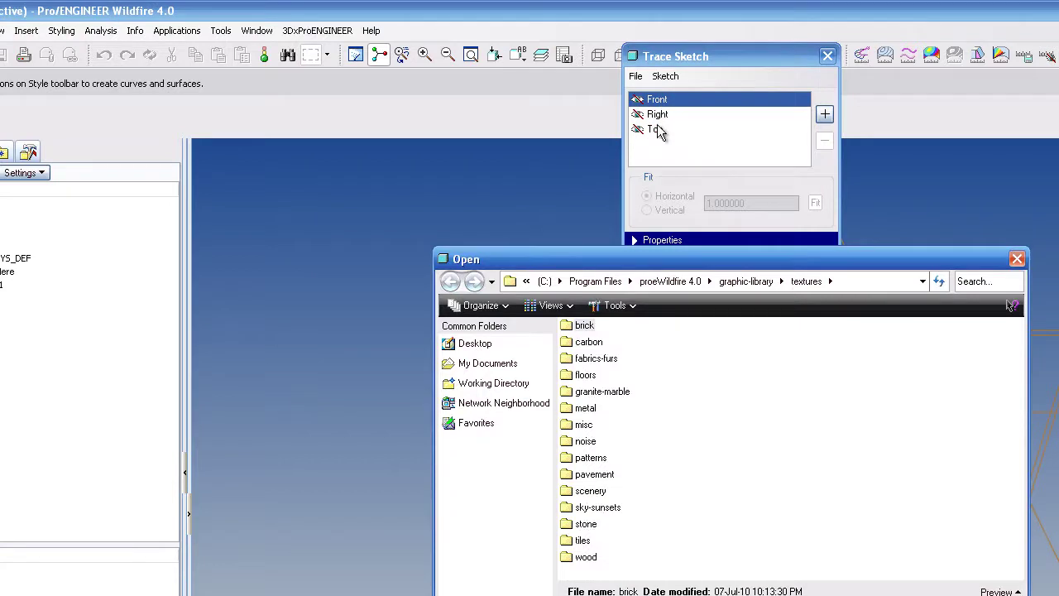
pyautogui.click(561, 284)
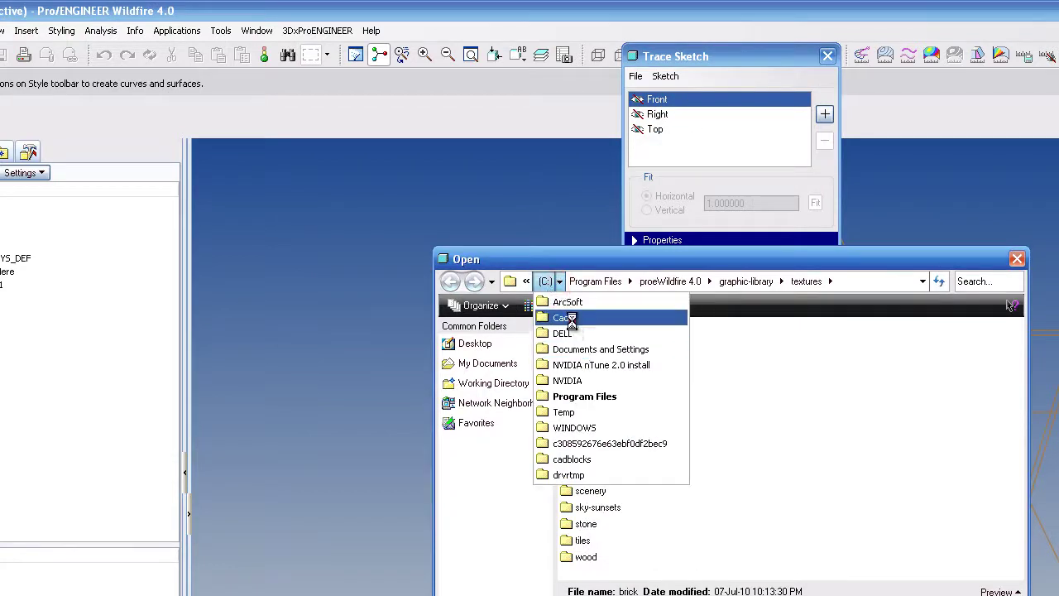
pyautogui.click(571, 317)
pyautogui.doubleClick(551, 325)
pyautogui.click(146, 278)
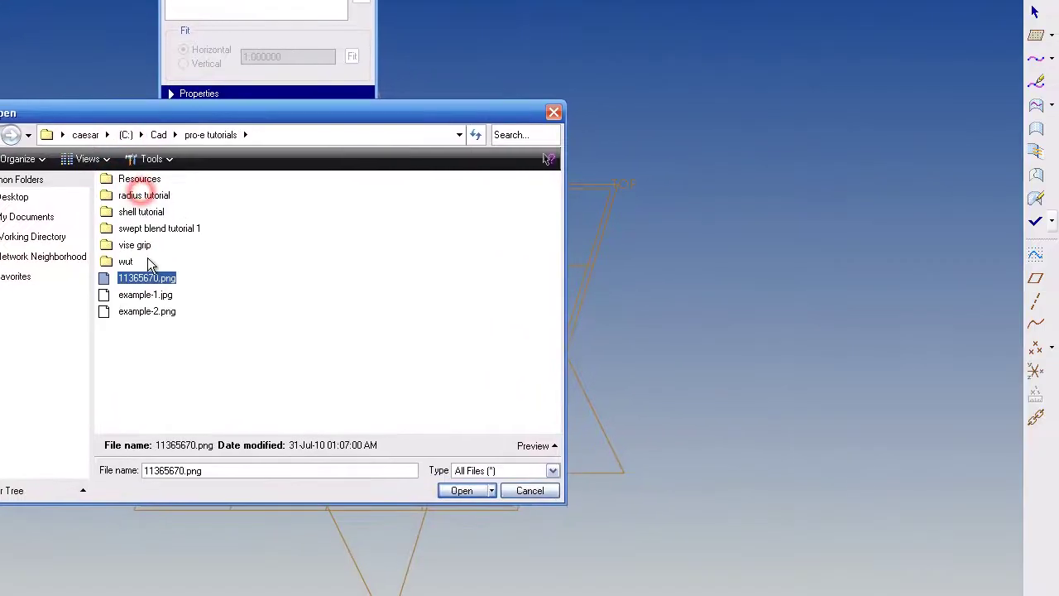
pyautogui.click(146, 313)
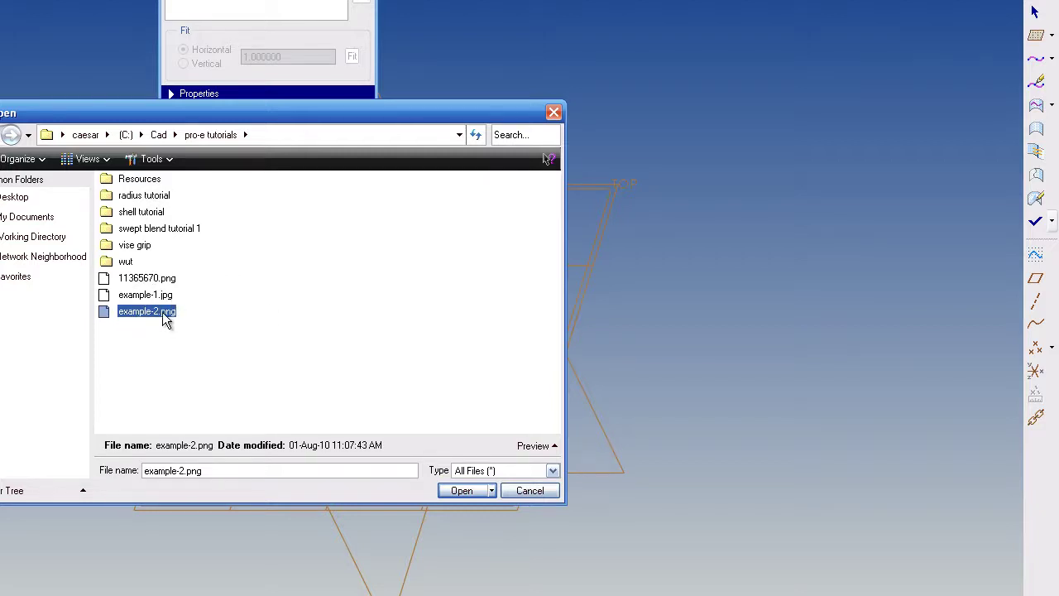
pyautogui.click(462, 490)
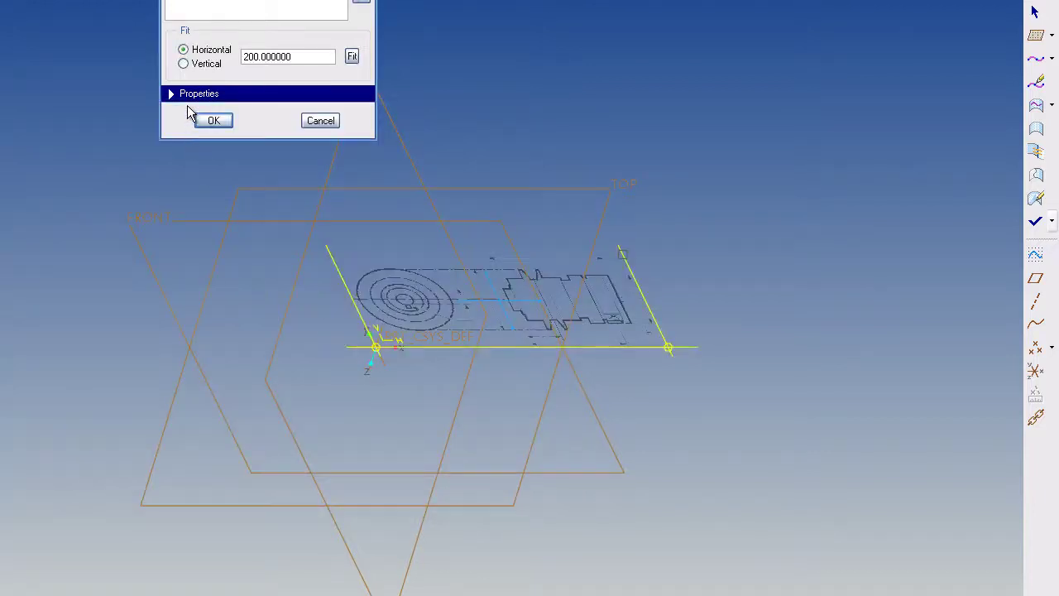
pyautogui.click(219, 123)
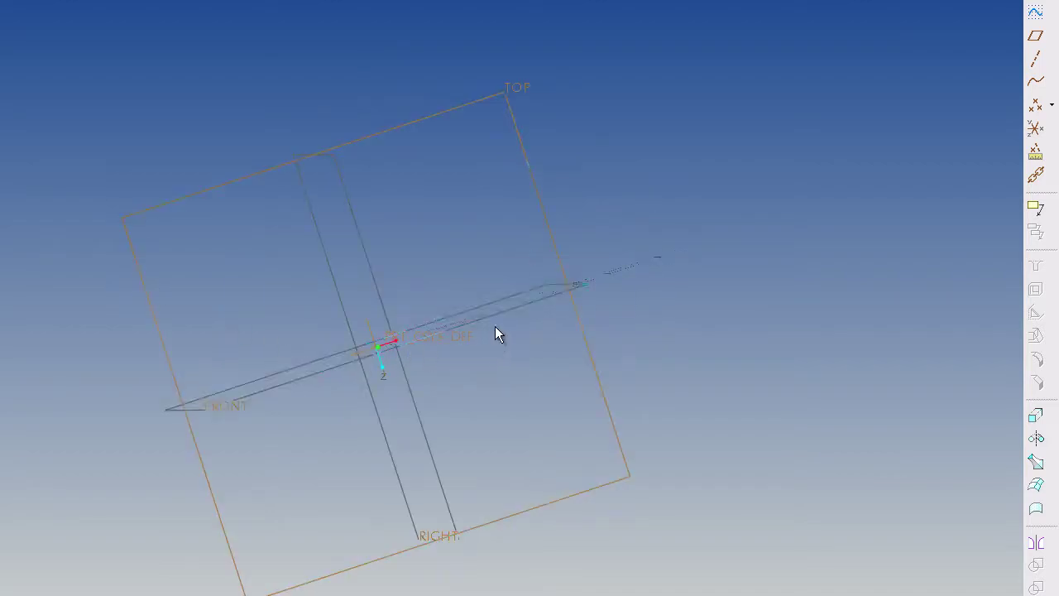
# Examine the placed trace image against the datum planes from several angles and up close.
pyautogui.click(316, 364)
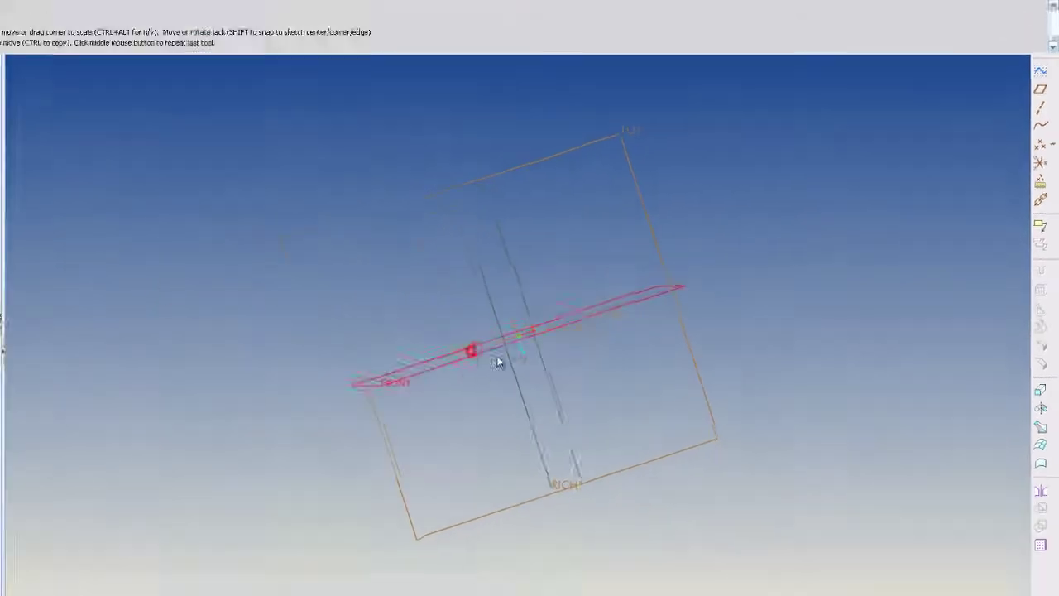
pyautogui.scroll(1, 596, 369)
pyautogui.moveTo(596, 369); pyautogui.dragTo(533, 258, button='middle')
pyautogui.moveTo(614, 263); pyautogui.dragTo(721, 282, button='middle')
pyautogui.click(862, 344)
pyautogui.scroll(-2, 851, 310)
pyautogui.scroll(-3, 722, 287)
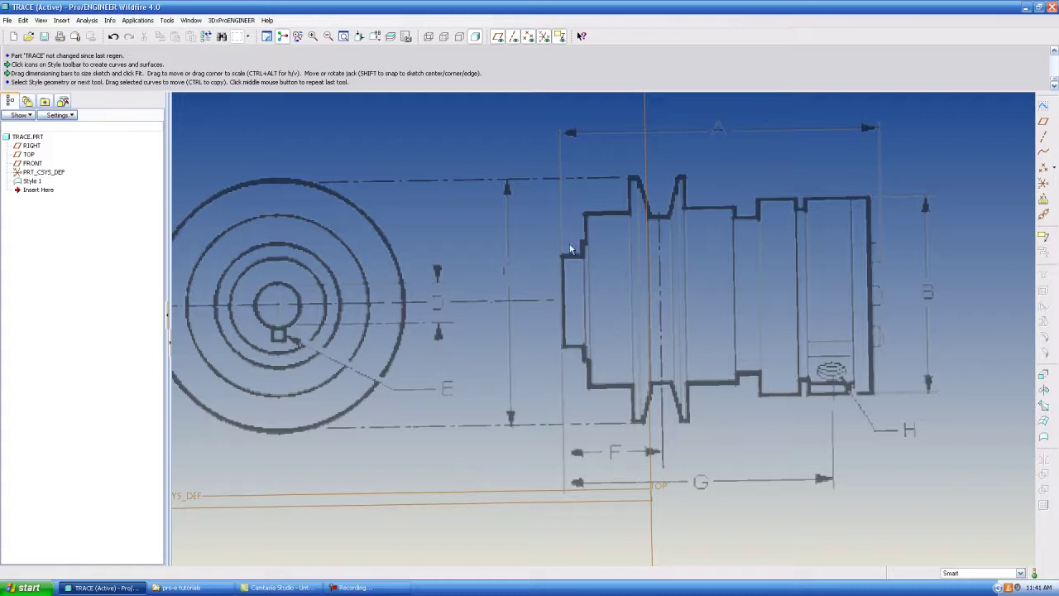
pyautogui.scroll(5, 670, 249)
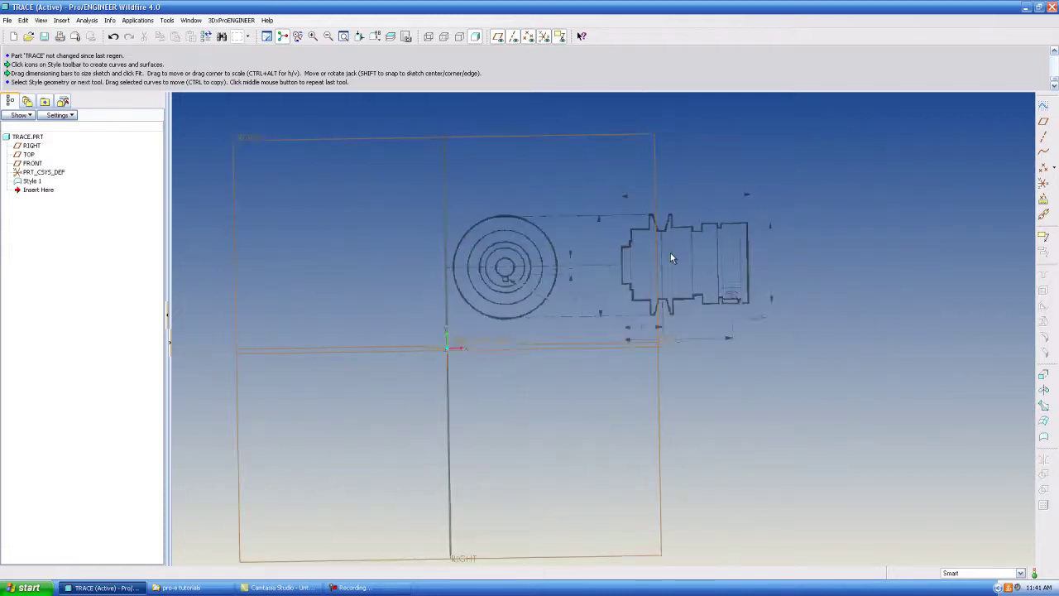
pyautogui.scroll(-3, 702, 225)
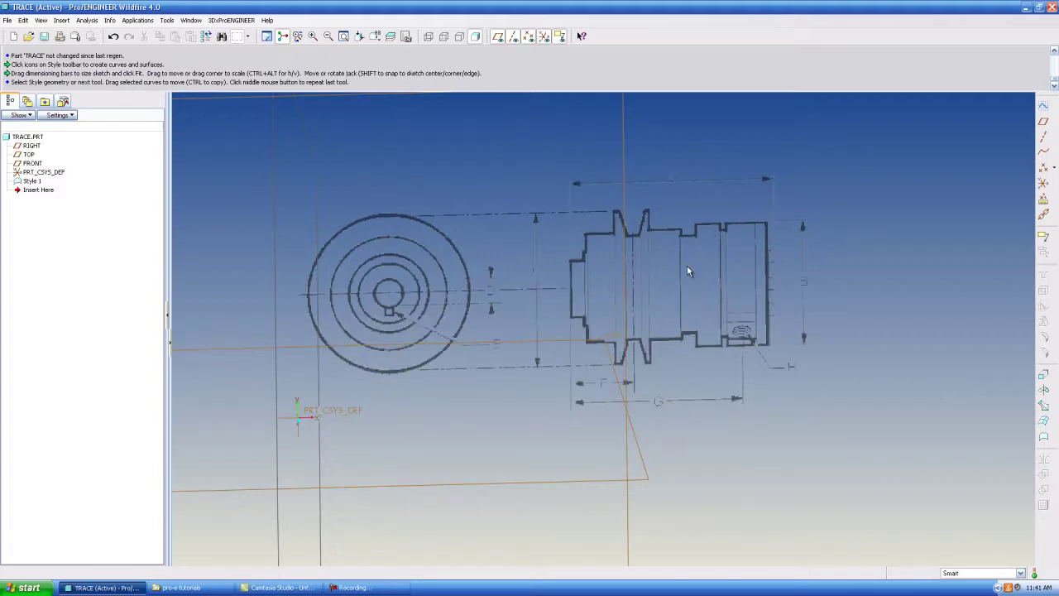
pyautogui.scroll(3, 695, 273)
pyautogui.moveTo(699, 275); pyautogui.dragTo(704, 297, button='middle')
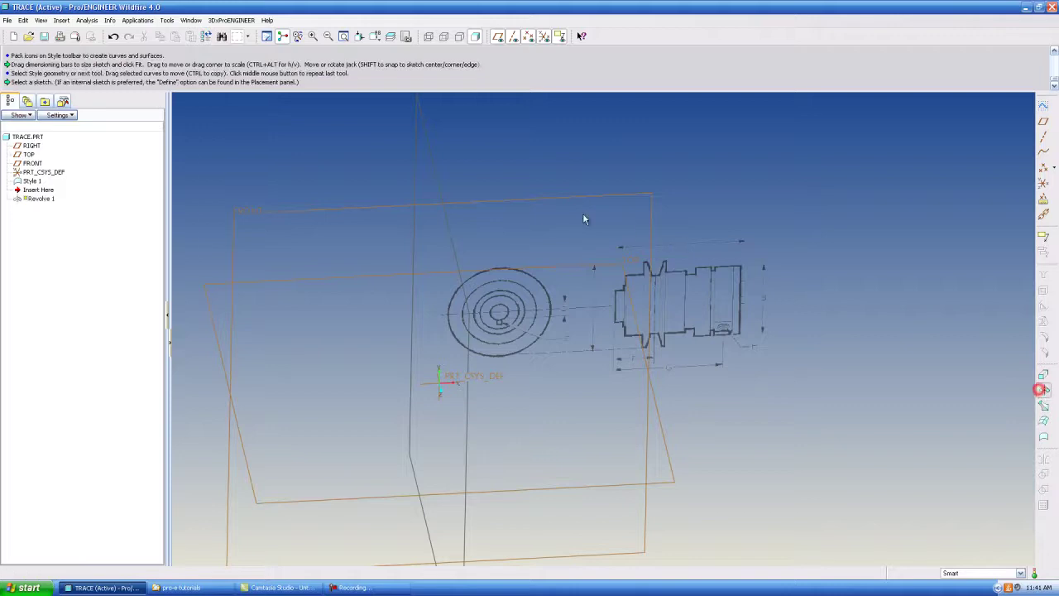
# Start a Revolve with an internal sketch on the FRONT plane, using RIGHT as the right-facing orientation reference.
pyautogui.click(1043, 389)
pyautogui.click(40, 85)
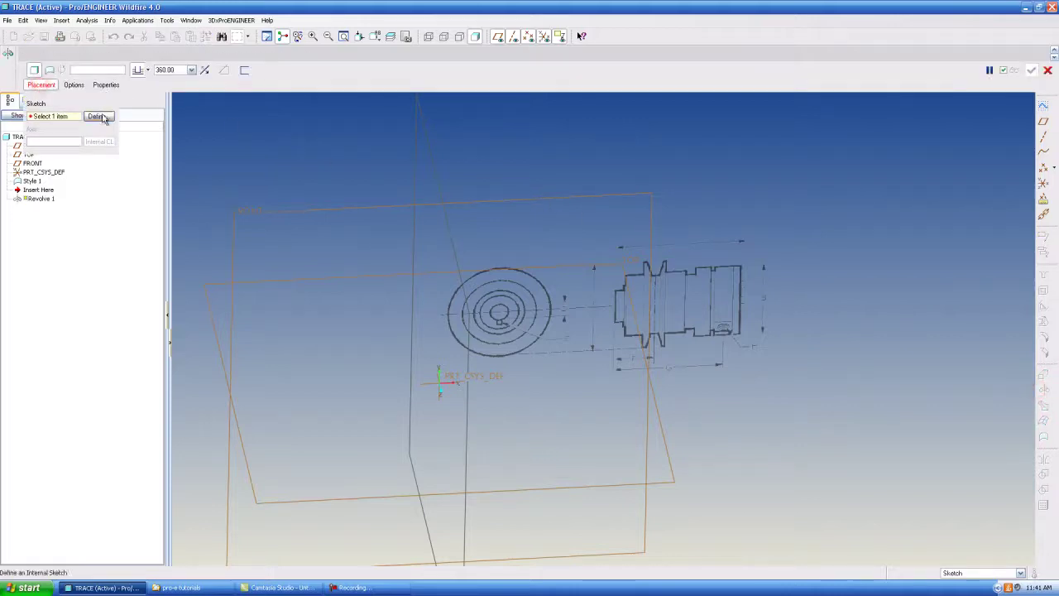
pyautogui.click(101, 108)
pyautogui.click(387, 212)
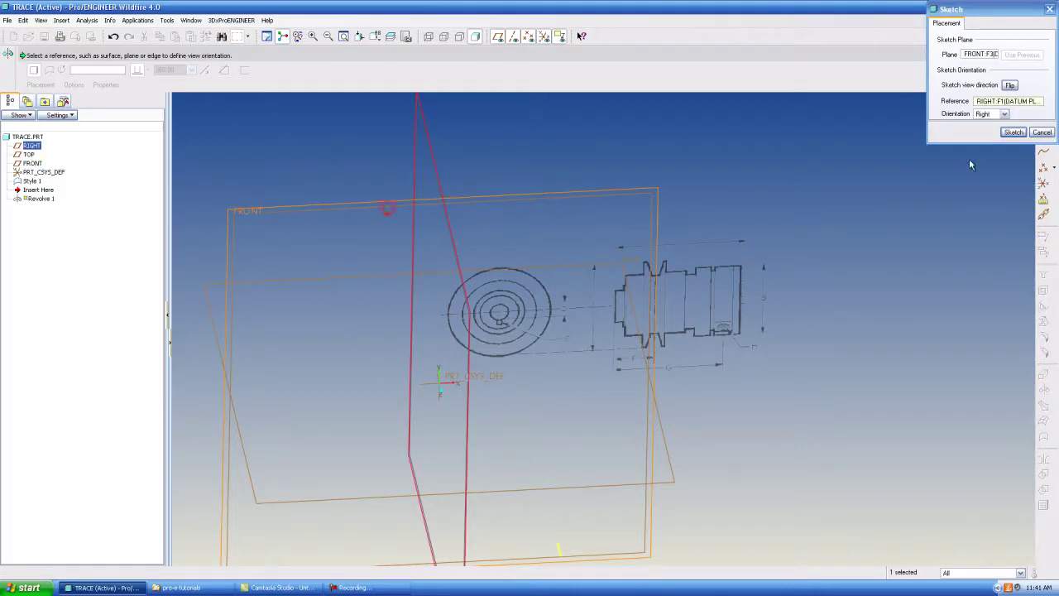
pyautogui.click(1013, 133)
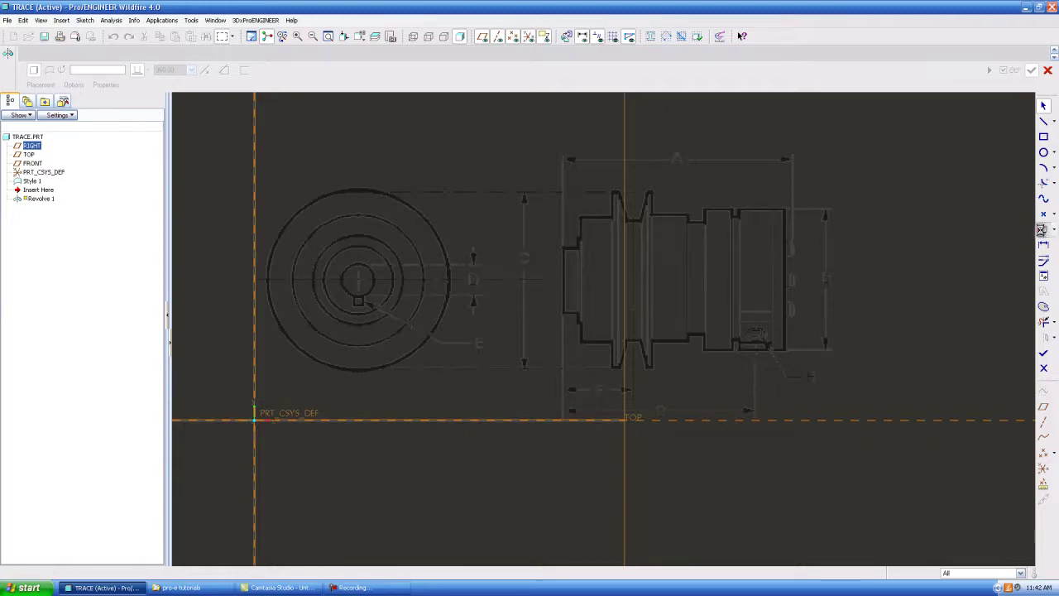
pyautogui.click(1042, 231)
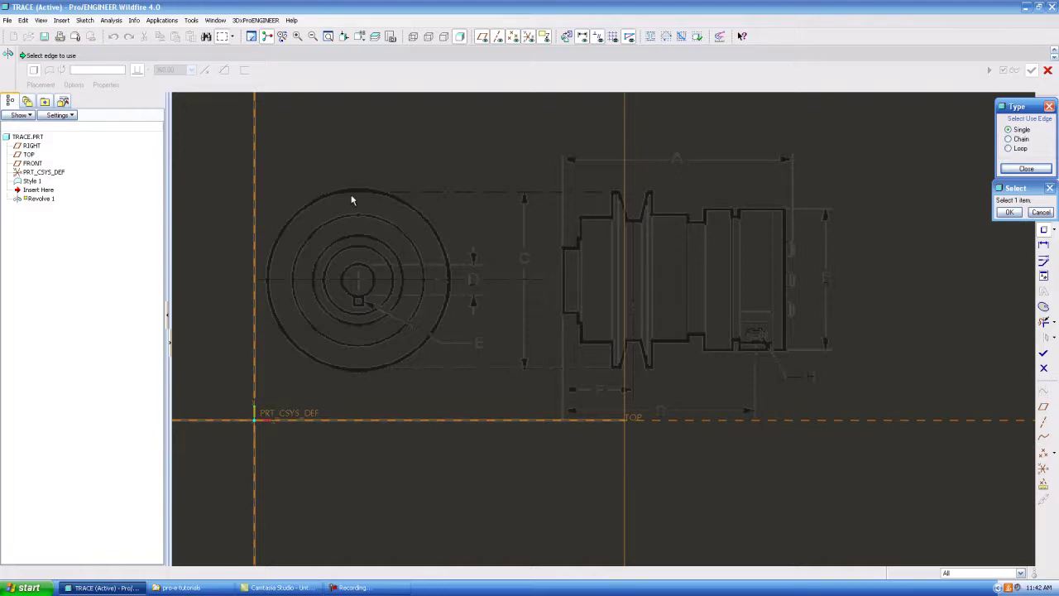
pyautogui.click(1003, 209)
pyautogui.click(1026, 168)
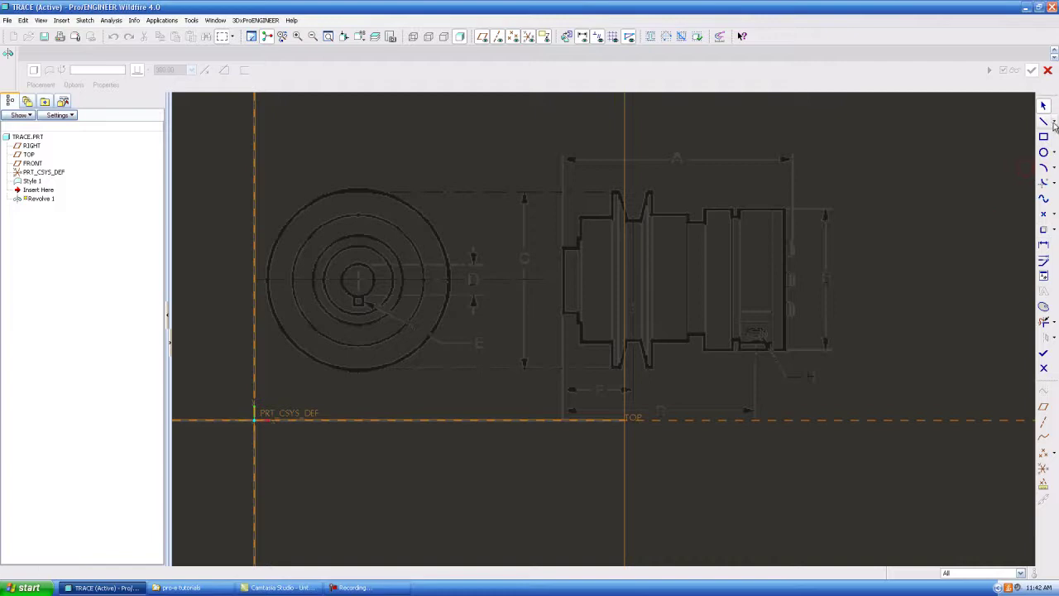
# Sketch a horizontal centerline through the traced pulley's axis as the axis of revolution.
pyautogui.click(1053, 121)
pyautogui.click(1026, 122)
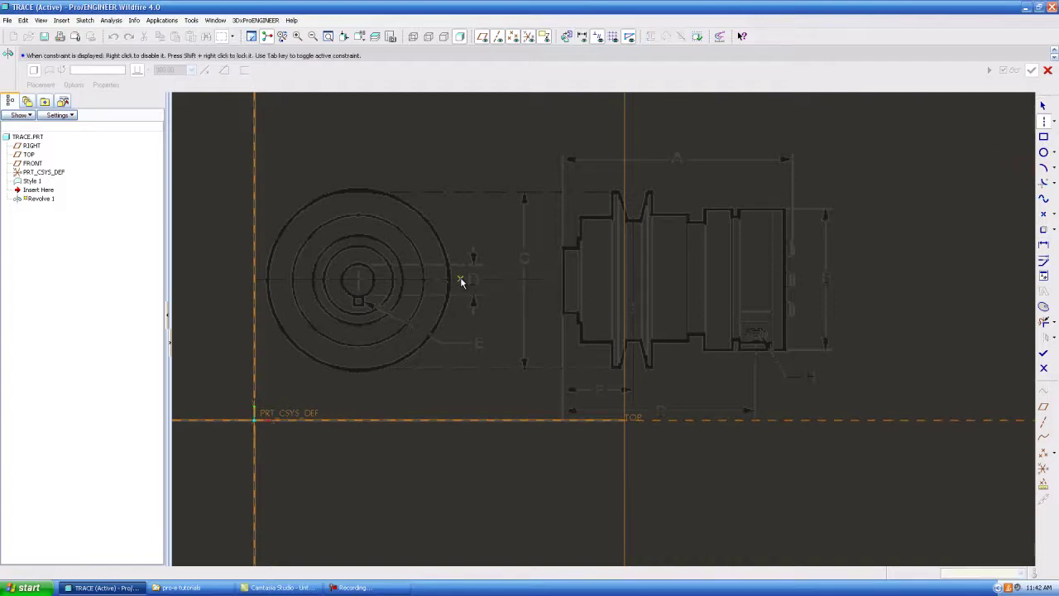
pyautogui.click(803, 286)
# Trace the upper half of the pulley's stepped left end with lines, from the centerline up to the third shoulder.
pyautogui.click(1054, 122)
pyautogui.click(995, 121)
pyautogui.scroll(4, 835, 182)
pyautogui.scroll(1, 348, 317)
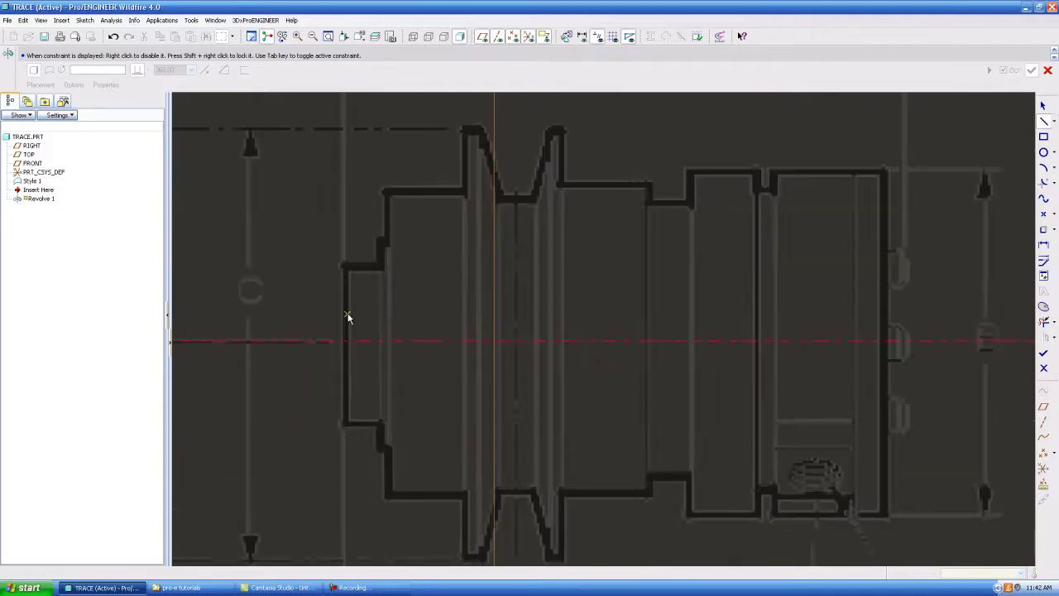
pyautogui.click(344, 340)
pyautogui.click(345, 268)
pyautogui.click(379, 266)
pyautogui.click(381, 244)
pyautogui.click(386, 241)
pyautogui.click(387, 193)
# Continue the line chain along the shoulder, over both flanges and the V-groove, to the end of the next cylindrical section.
pyautogui.scroll(3, 462, 189)
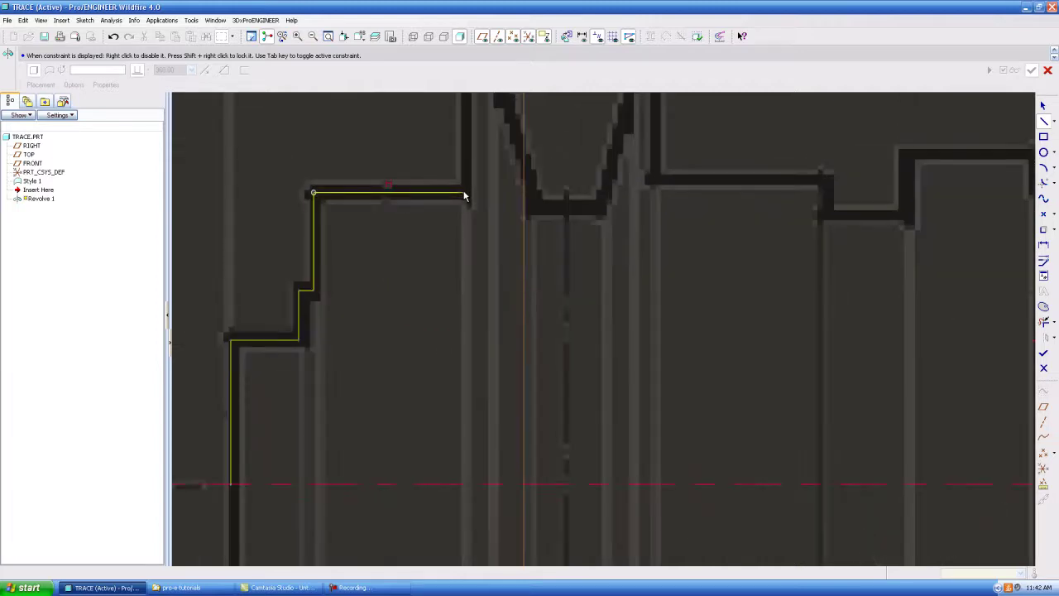
pyautogui.scroll(-1, 464, 208)
pyautogui.click(463, 197)
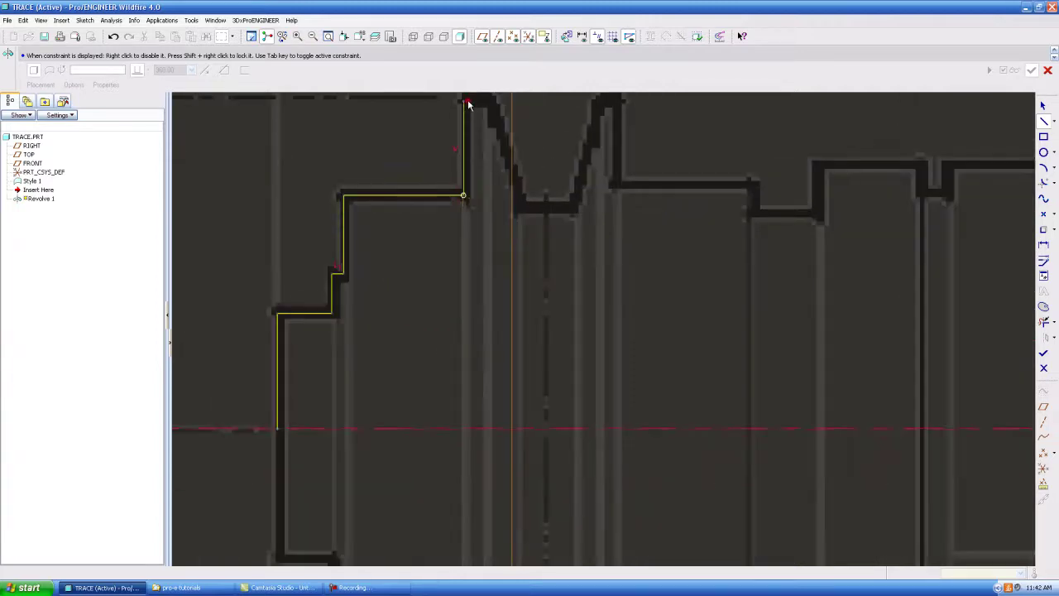
pyautogui.click(489, 106)
pyautogui.click(521, 203)
pyautogui.click(569, 205)
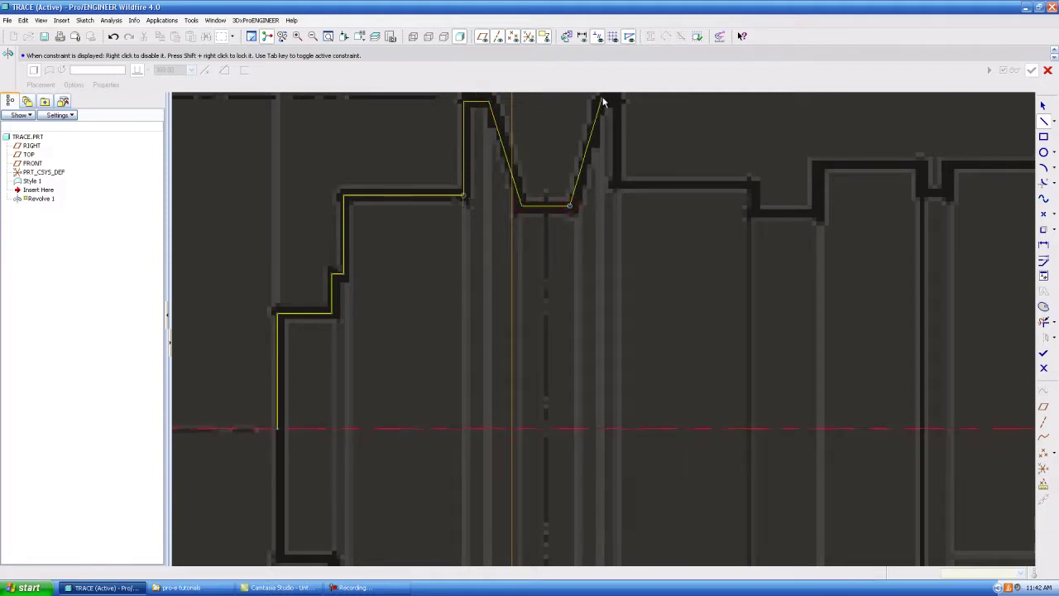
pyautogui.click(602, 99)
pyautogui.click(615, 100)
pyautogui.click(615, 185)
pyautogui.click(754, 189)
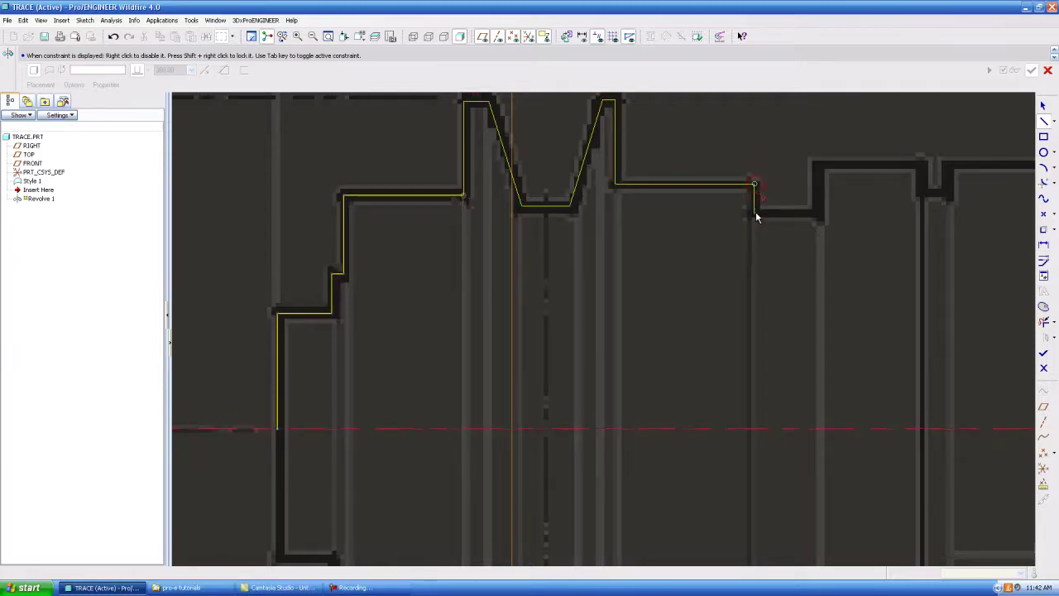
# Trace the recess right of the pulley section, the raised section beyond it and the bottom of the narrow groove.
pyautogui.click(755, 214)
pyautogui.click(819, 215)
pyautogui.click(818, 165)
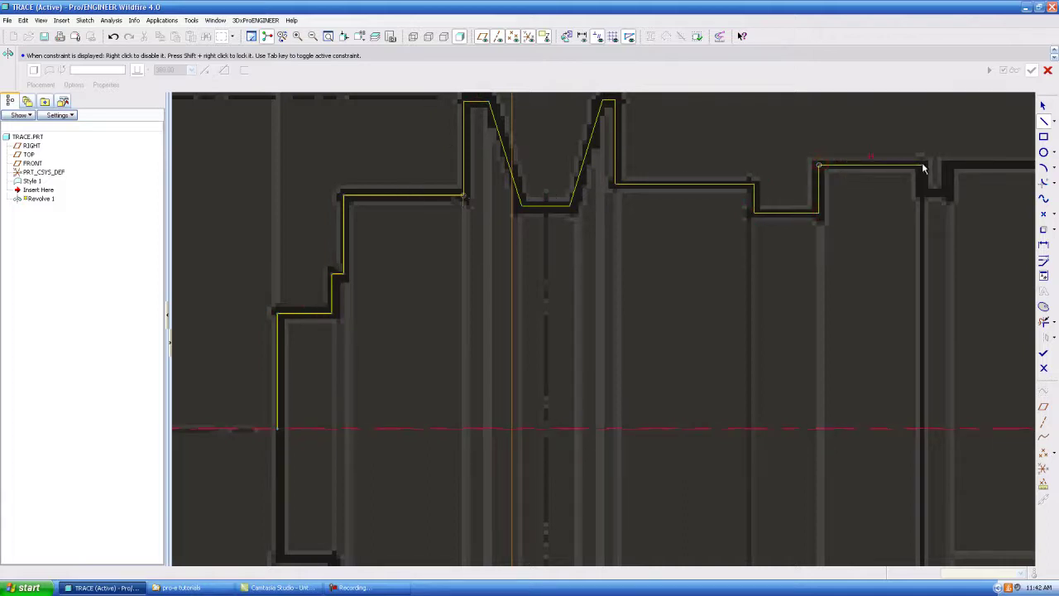
pyautogui.click(923, 166)
pyautogui.click(948, 195)
# Trace the last cylindrical section and right end face, and close the profile along the centerline at its starting point.
pyautogui.scroll(5, 764, 169)
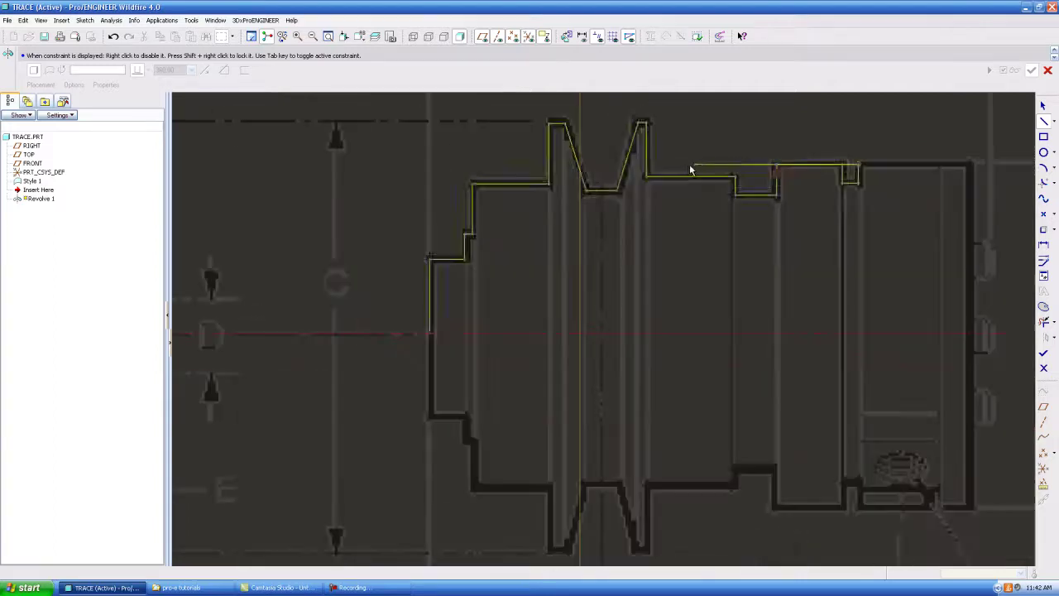
pyautogui.scroll(-3, 827, 173)
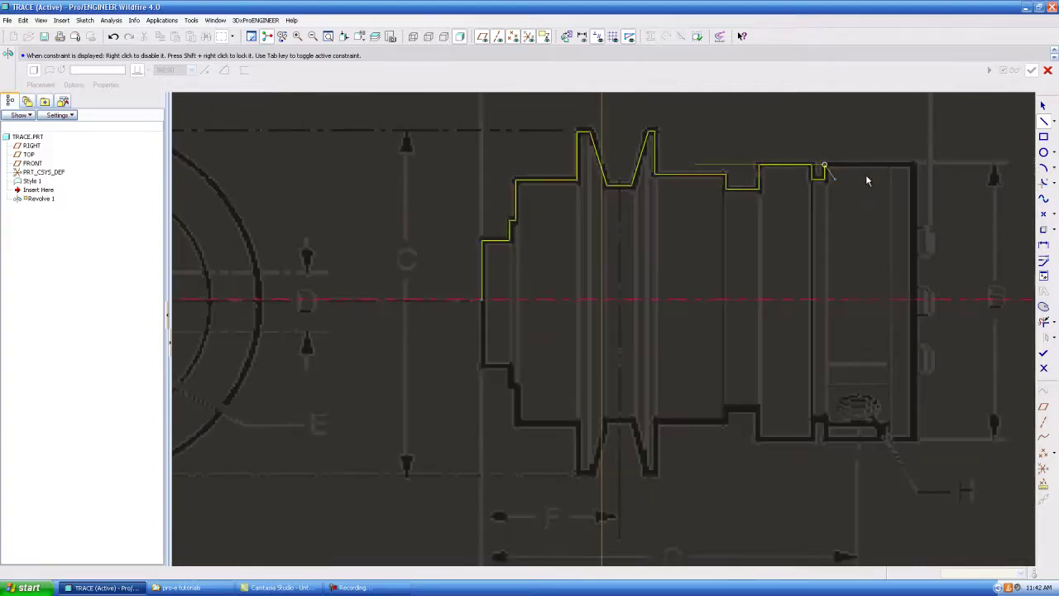
pyautogui.click(914, 167)
pyautogui.click(484, 300)
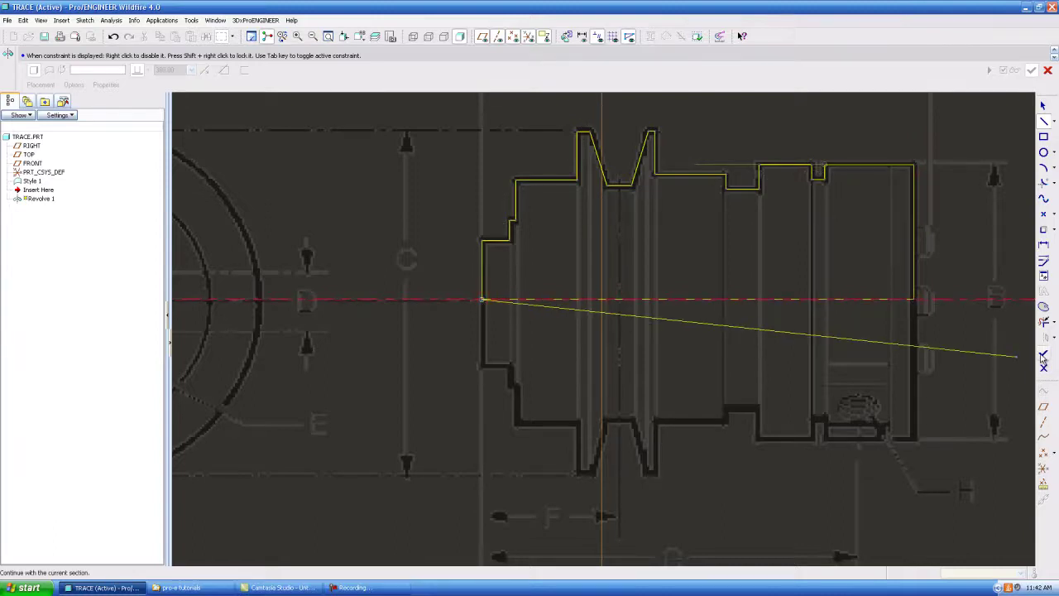
# Finish the profile sketch and complete the revolve through 360 degrees about the centerline.
pyautogui.middleClick(1017, 359)
pyautogui.middleClick(856, 216)
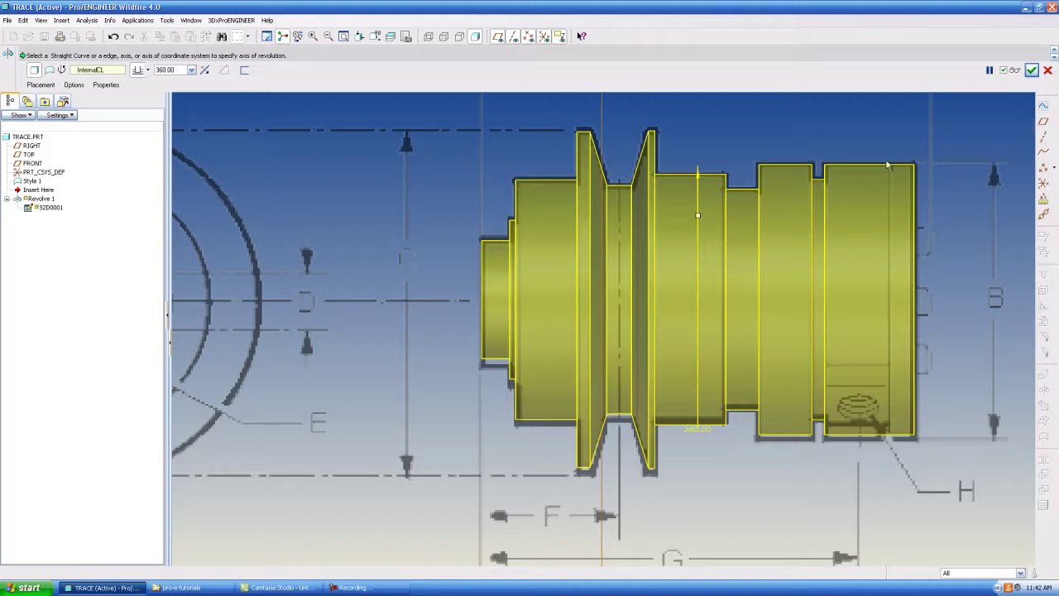
pyautogui.click(1031, 69)
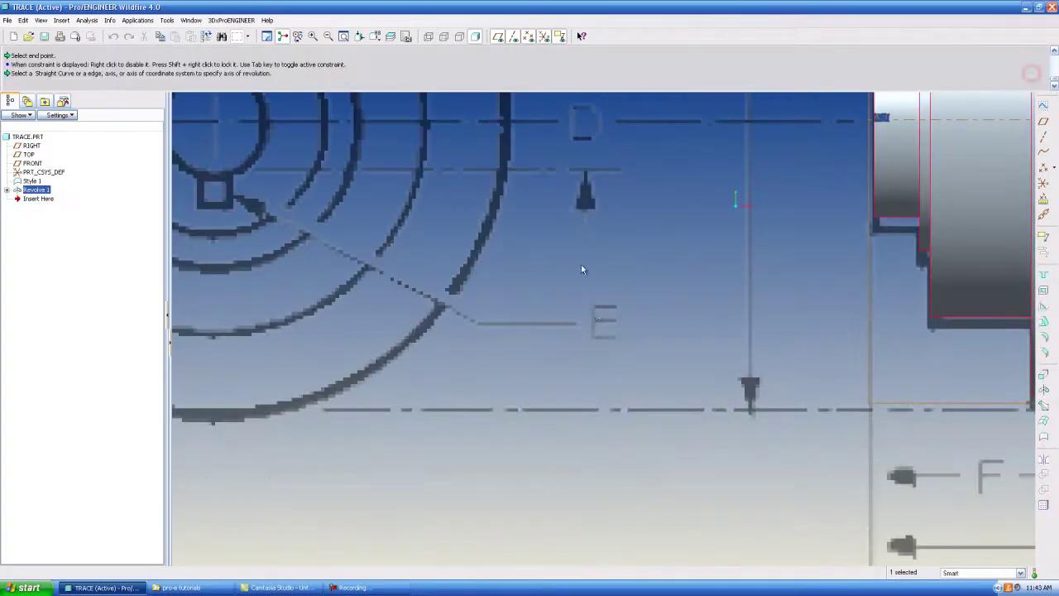
# Start an extrude with an internal sketch placed on the flat end face of the pulley's smallest cylindrical section.
pyautogui.moveTo(655, 385); pyautogui.dragTo(669, 409, button='middle')
pyautogui.scroll(-1, 815, 323)
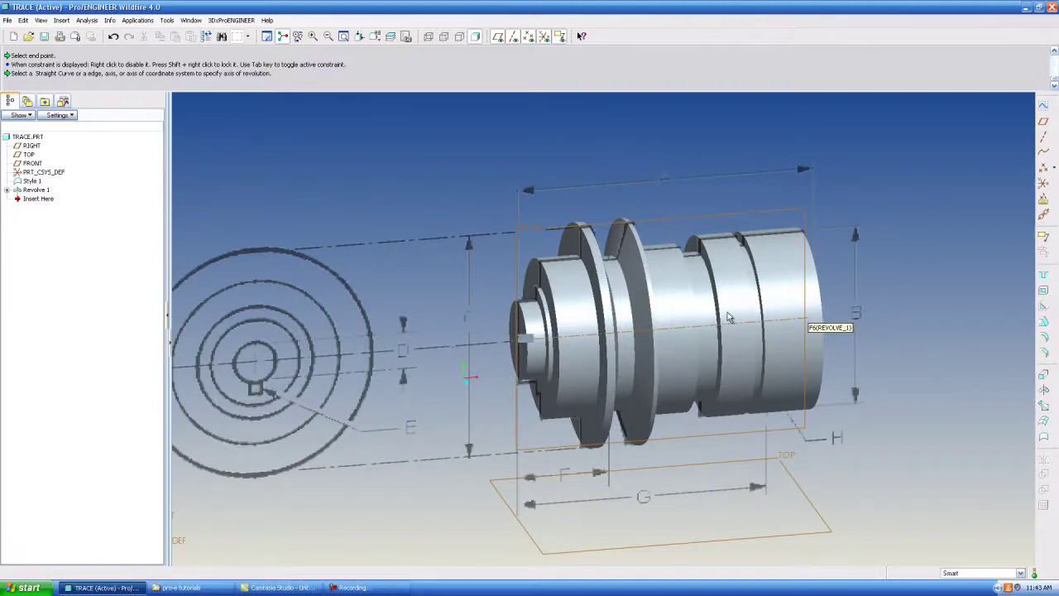
pyautogui.scroll(2, 777, 268)
pyautogui.moveTo(633, 338); pyautogui.dragTo(534, 353, button='middle')
pyautogui.scroll(-4, 610, 337)
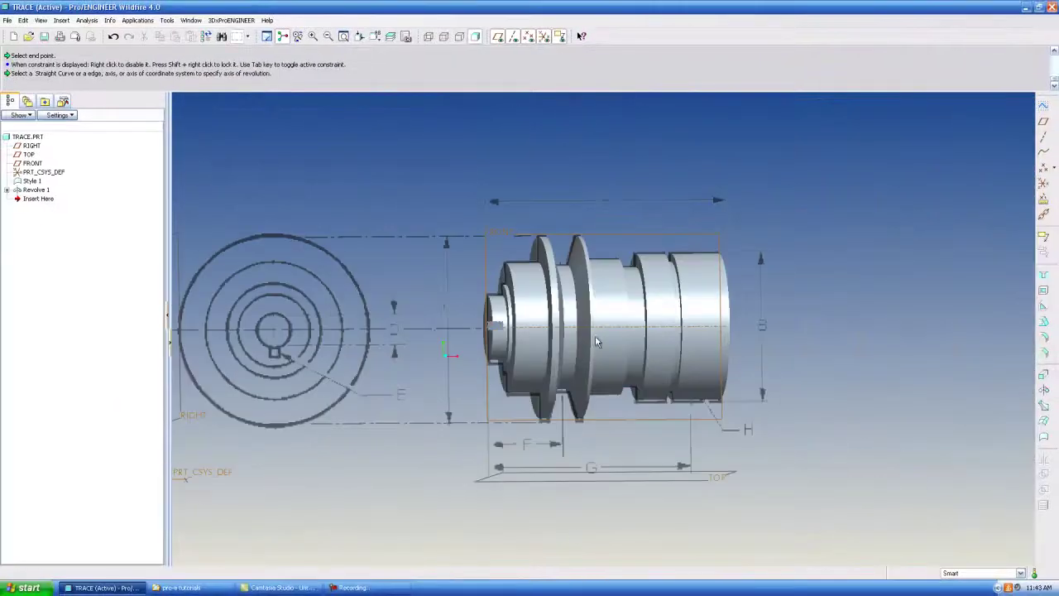
pyautogui.moveTo(596, 341); pyautogui.dragTo(972, 328, button='middle')
pyautogui.click(1043, 376)
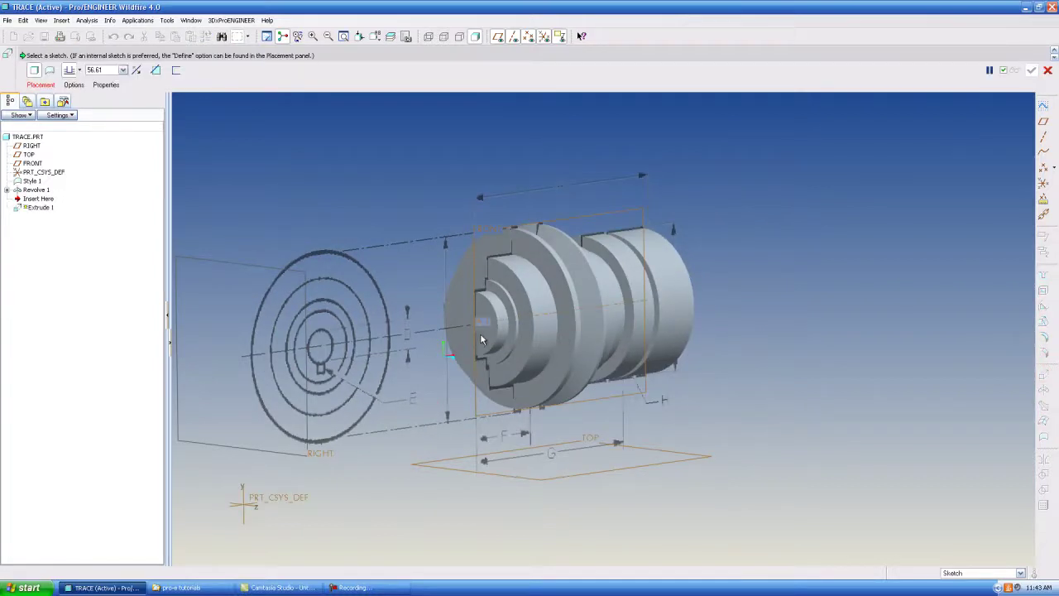
pyautogui.click(41, 85)
pyautogui.click(116, 111)
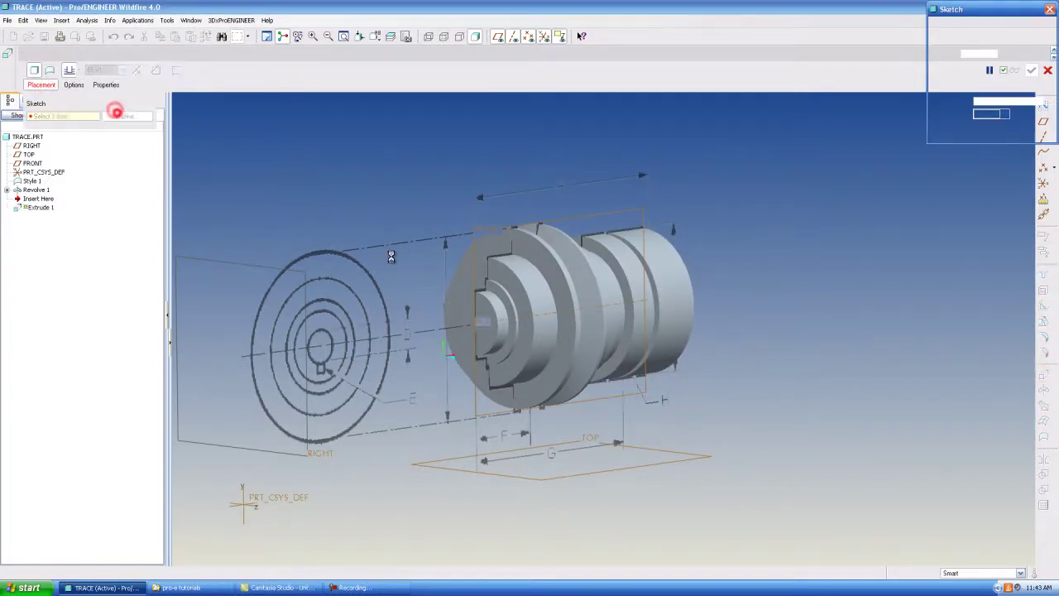
pyautogui.click(476, 348)
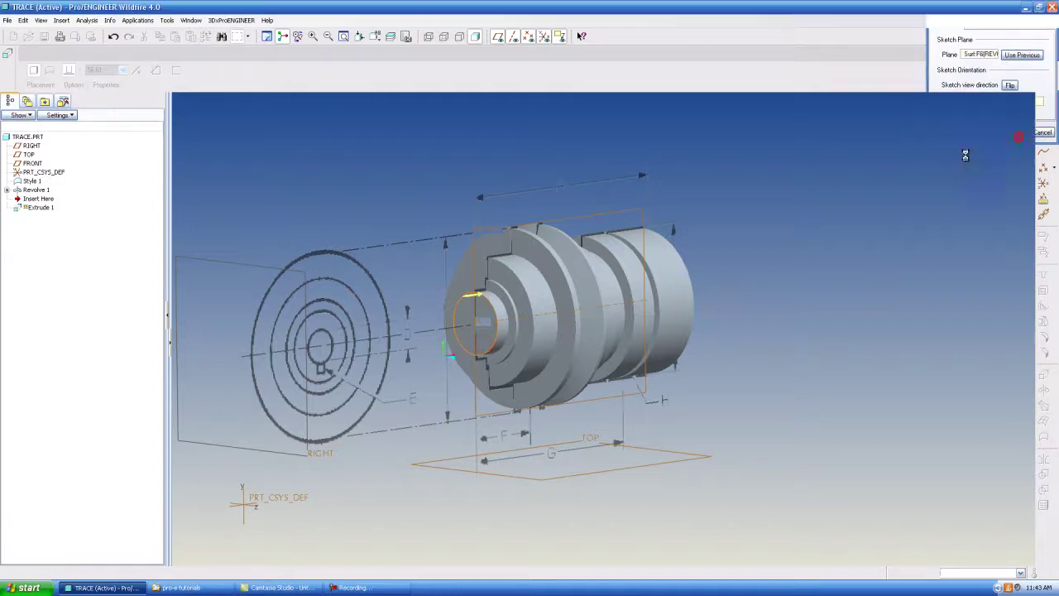
pyautogui.click(1013, 132)
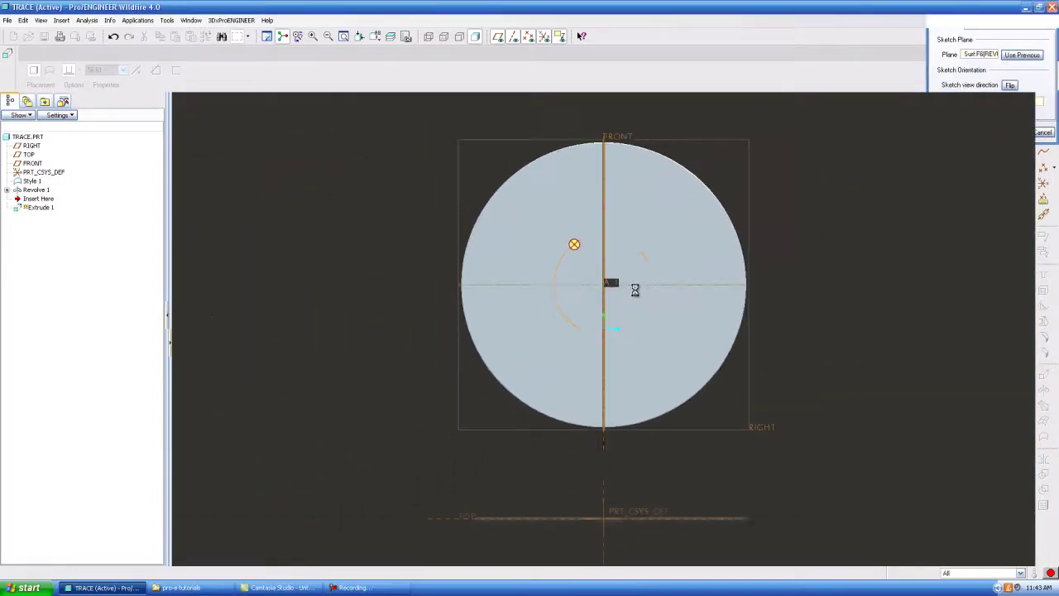
# Display the model as a wireframe without hidden lines and reorient the sketch to its 2D view.
pyautogui.scroll(-3, 620, 304)
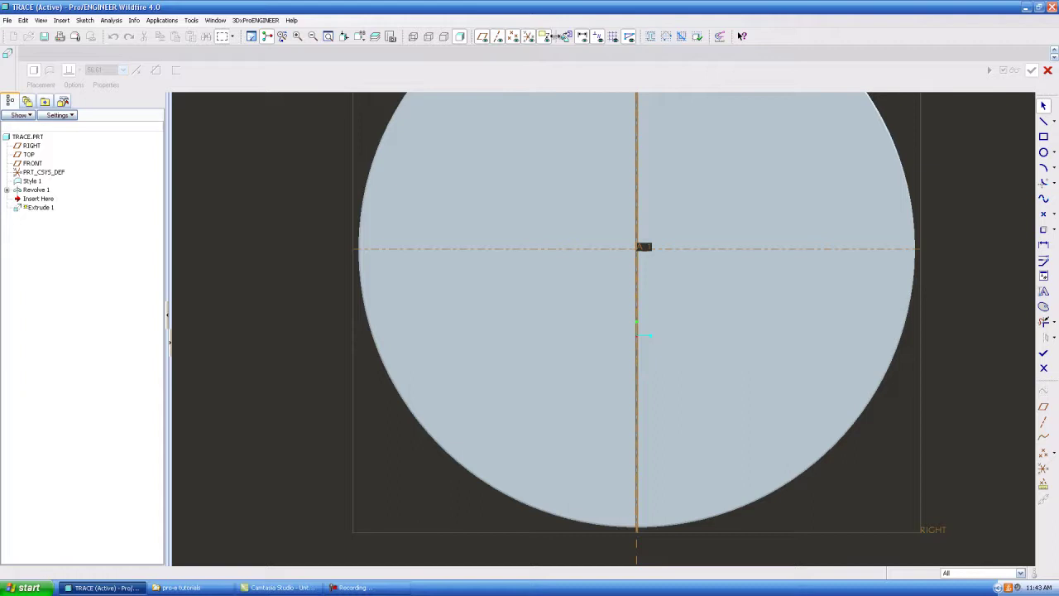
pyautogui.click(429, 38)
pyautogui.moveTo(674, 330); pyautogui.dragTo(562, 333, button='middle')
pyautogui.scroll(3, 562, 334)
pyautogui.moveTo(675, 285); pyautogui.dragTo(675, 292, button='middle')
pyautogui.scroll(-2, 675, 292)
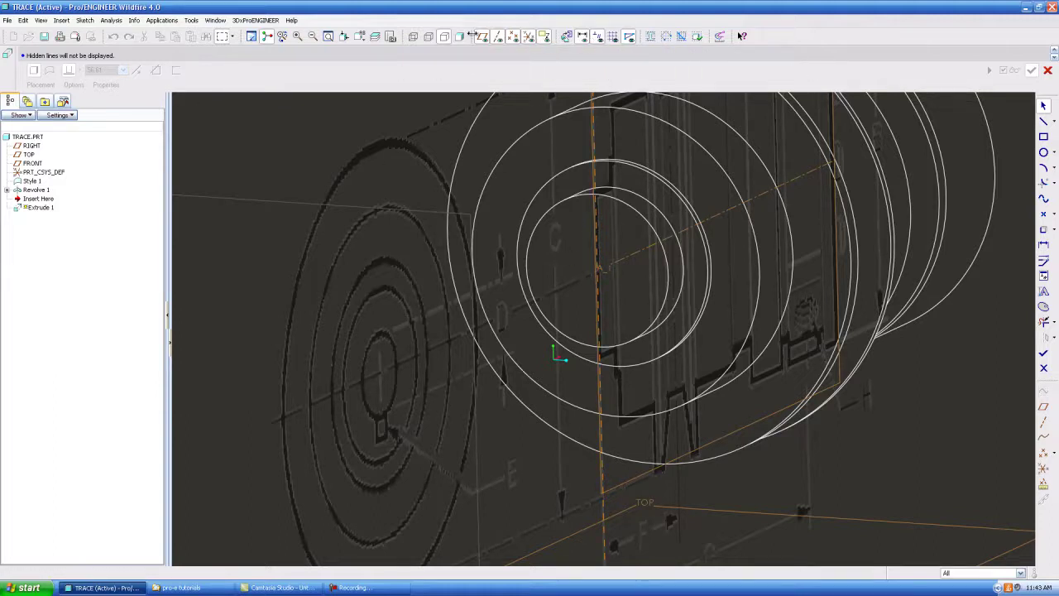
pyautogui.click(567, 36)
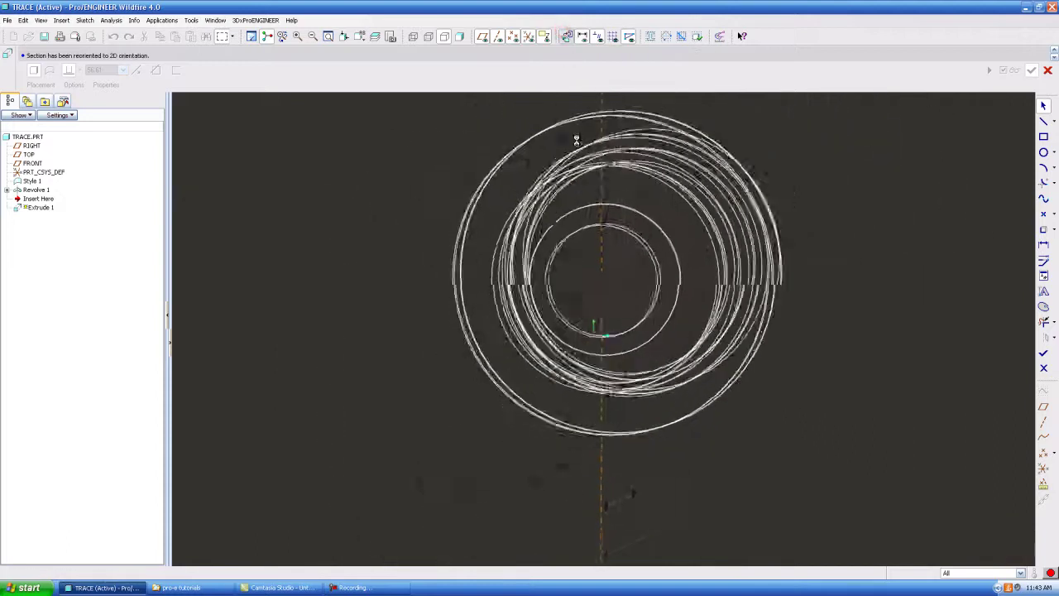
pyautogui.scroll(5, 607, 335)
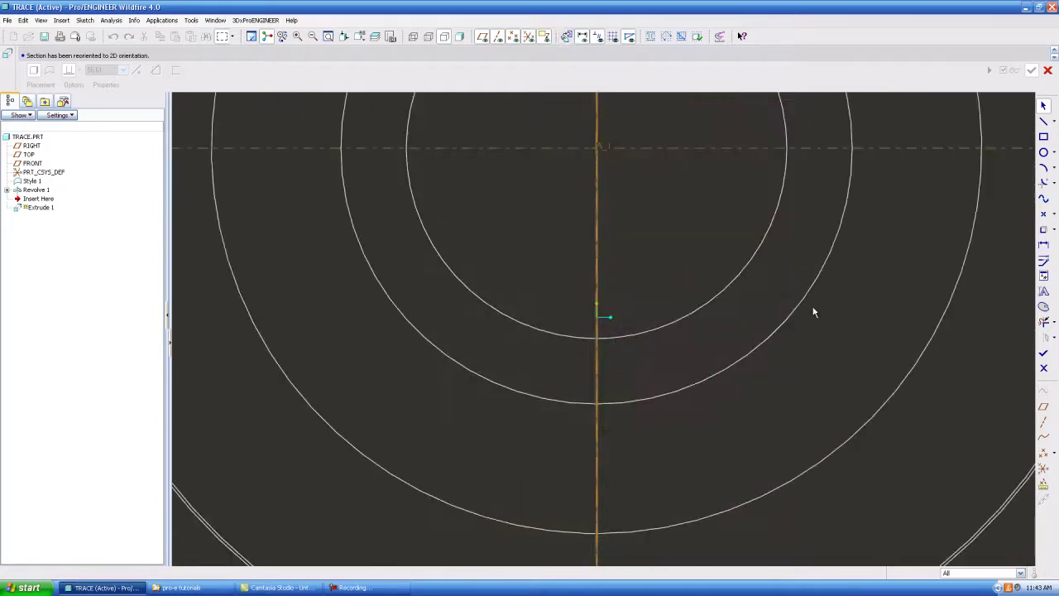
# Sketch an open three-sided key outline about 8.3 wide across the bottom of the smallest circle, and project that circle's edges into the sketch.
pyautogui.click(1043, 120)
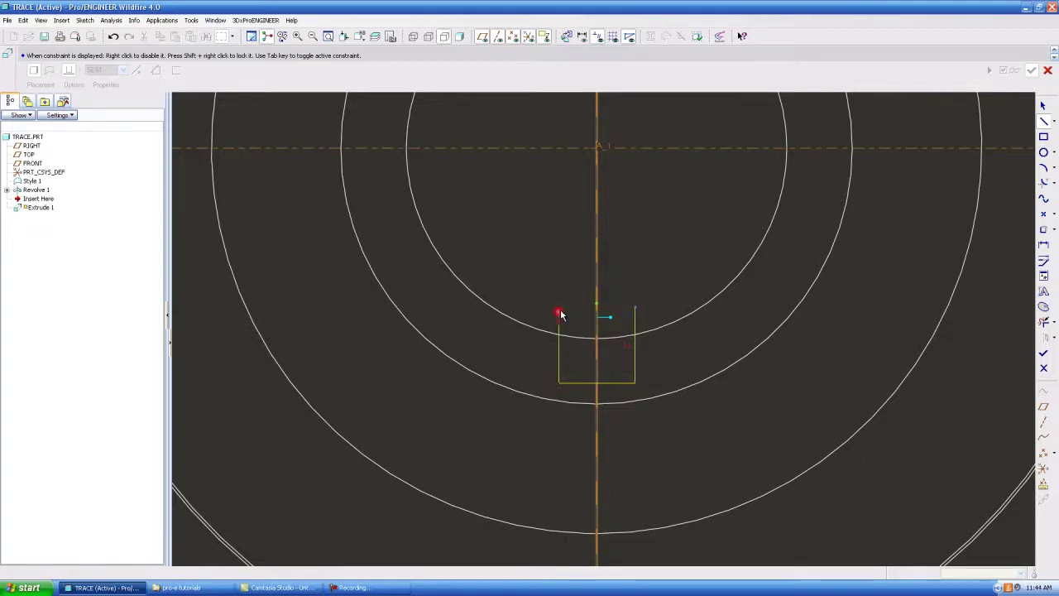
pyautogui.middleClick(560, 314)
pyautogui.click(1044, 229)
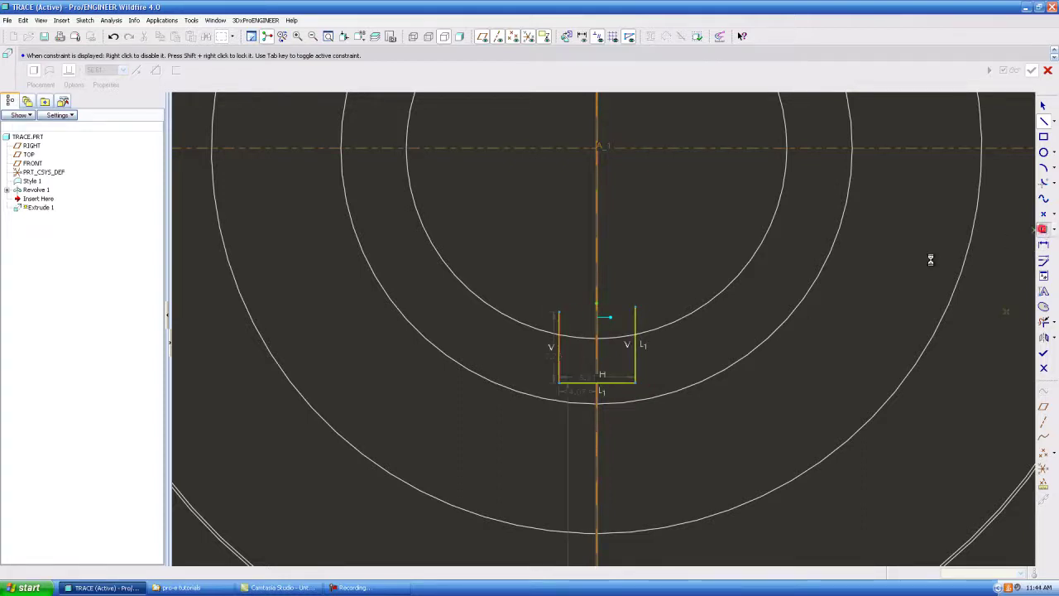
pyautogui.click(610, 337)
pyautogui.click(589, 336)
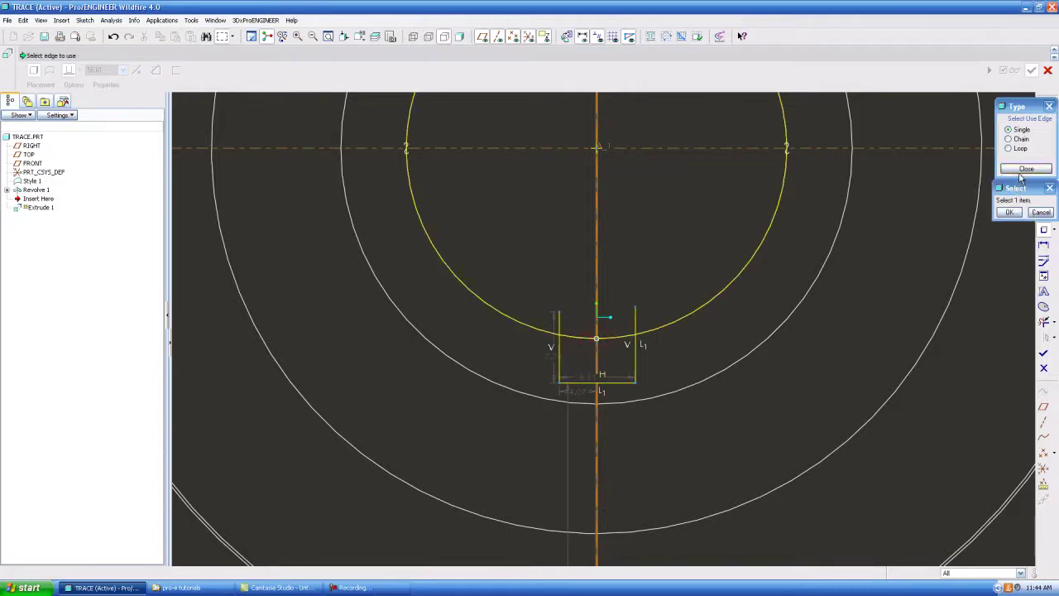
pyautogui.click(1024, 169)
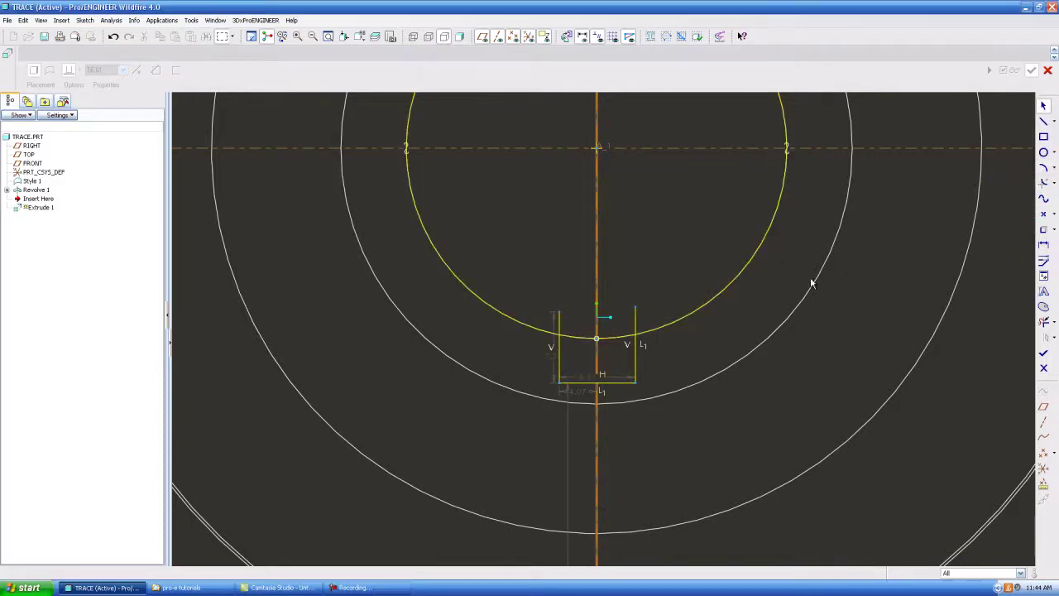
# Trim the line ends inside the circle and the arcs outside the key outline to leave a closed section.
pyautogui.click(1041, 322)
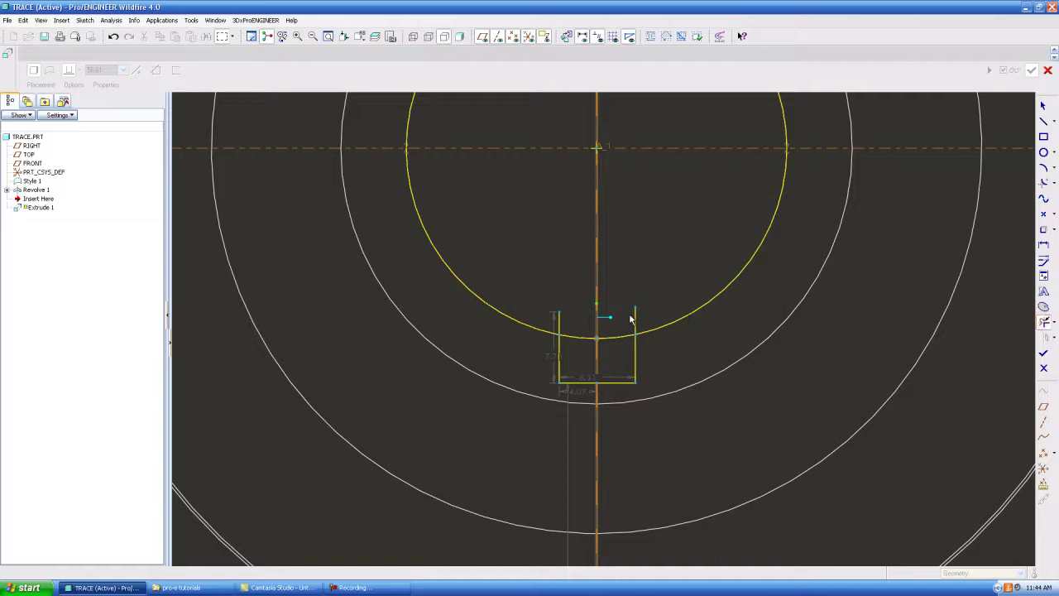
pyautogui.click(635, 315)
pyautogui.click(660, 326)
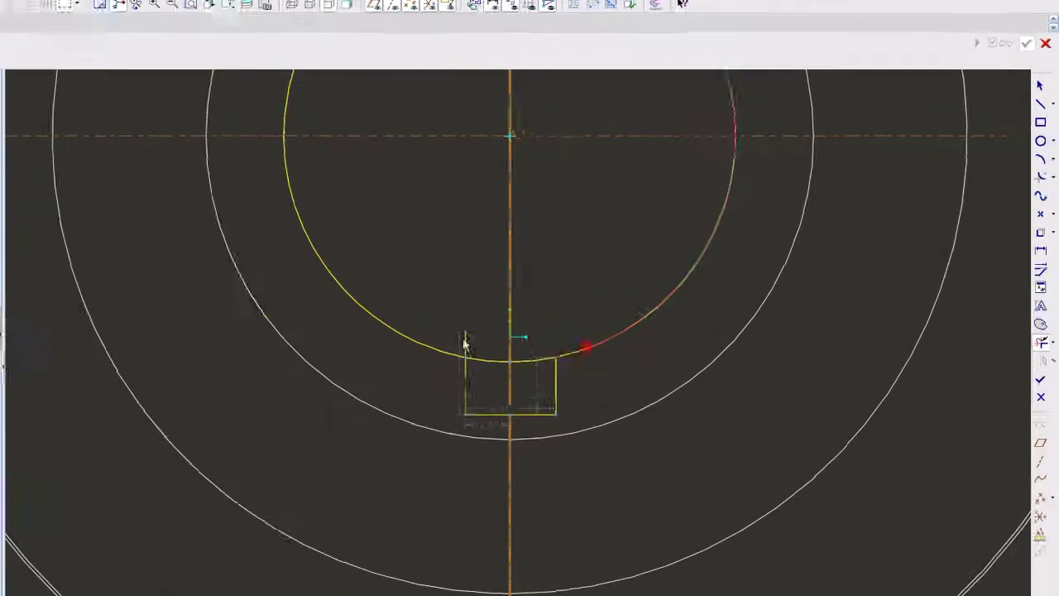
pyautogui.click(465, 340)
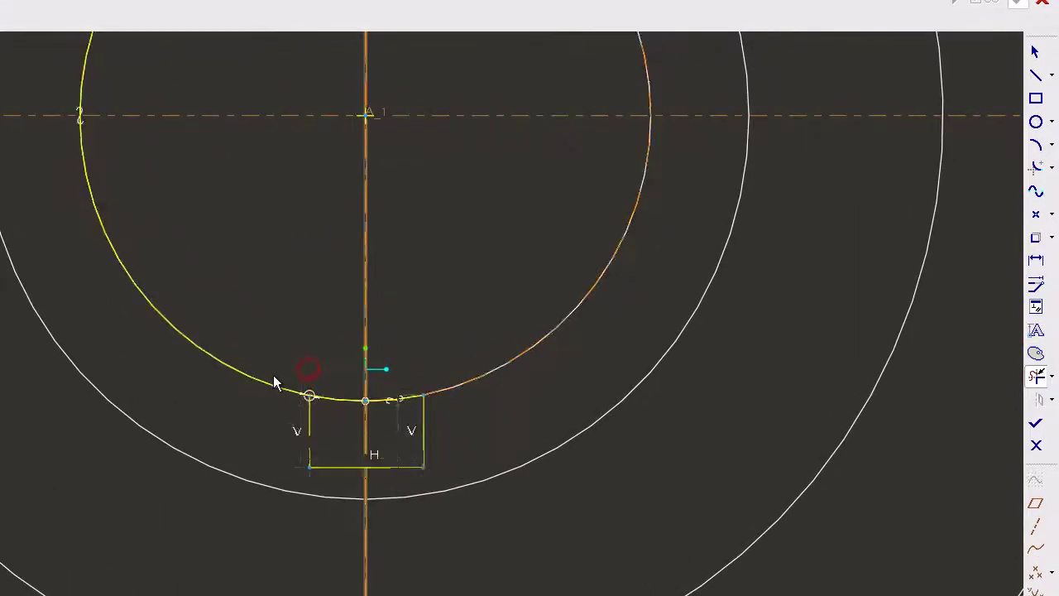
pyautogui.click(436, 348)
pyautogui.click(263, 382)
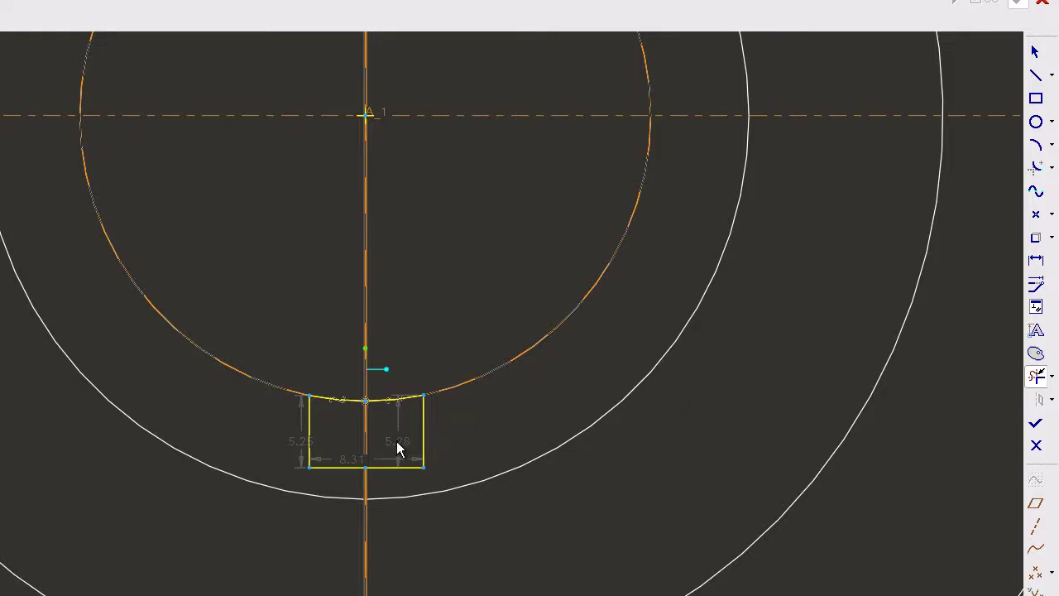
# Set the key section's width to 8 and the heights of both its sides to 5.
pyautogui.click(1035, 52)
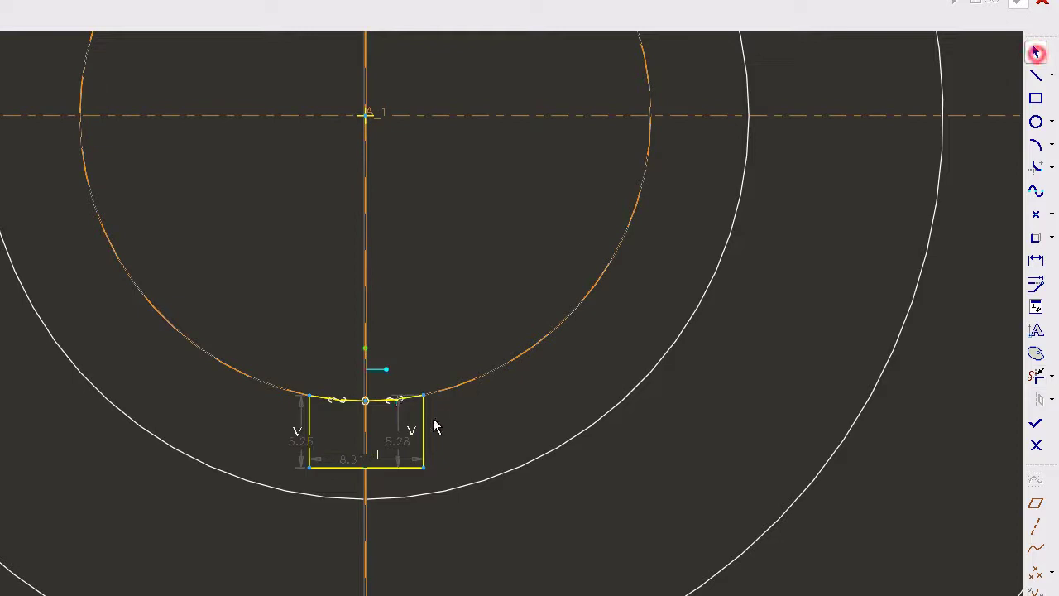
pyautogui.moveTo(355, 459); pyautogui.dragTo(371, 494)
pyautogui.doubleClick(370, 496)
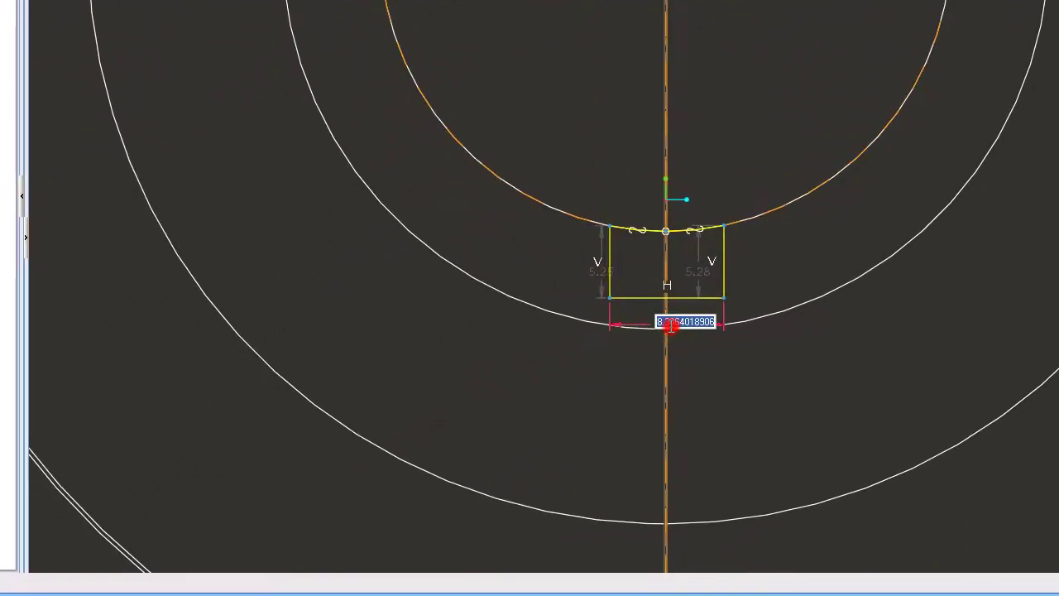
pyautogui.write('8')
pyautogui.press('Return')
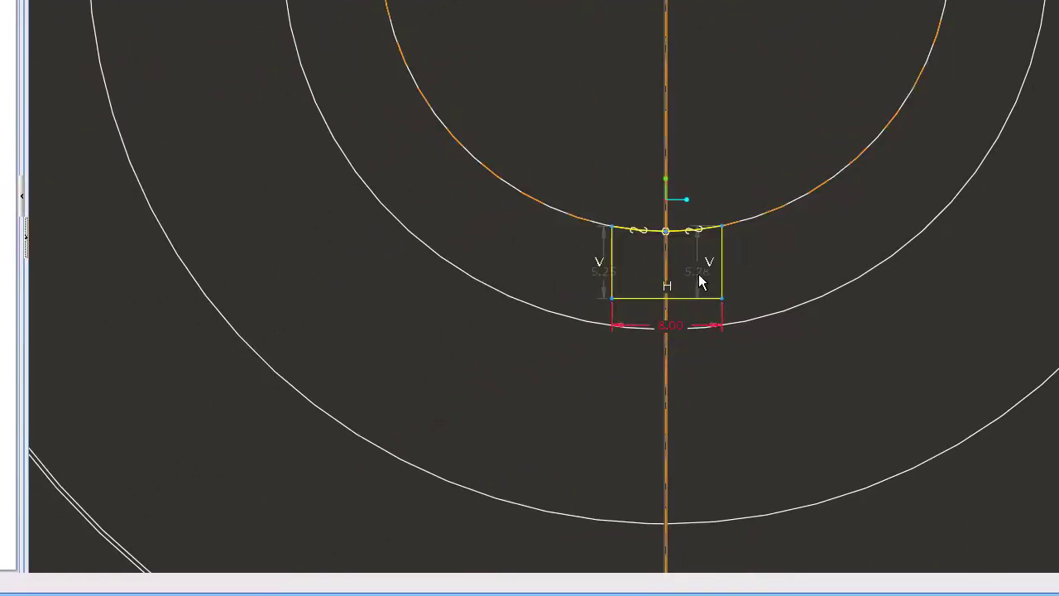
pyautogui.doubleClick(699, 279)
pyautogui.write('51155775')
pyautogui.press('Return')
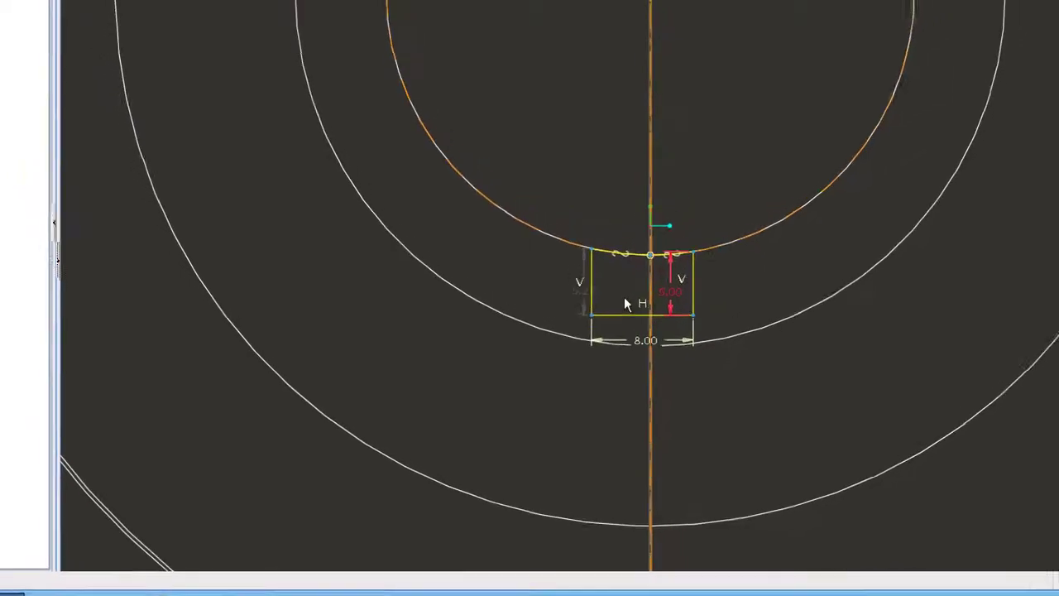
pyautogui.doubleClick(601, 267)
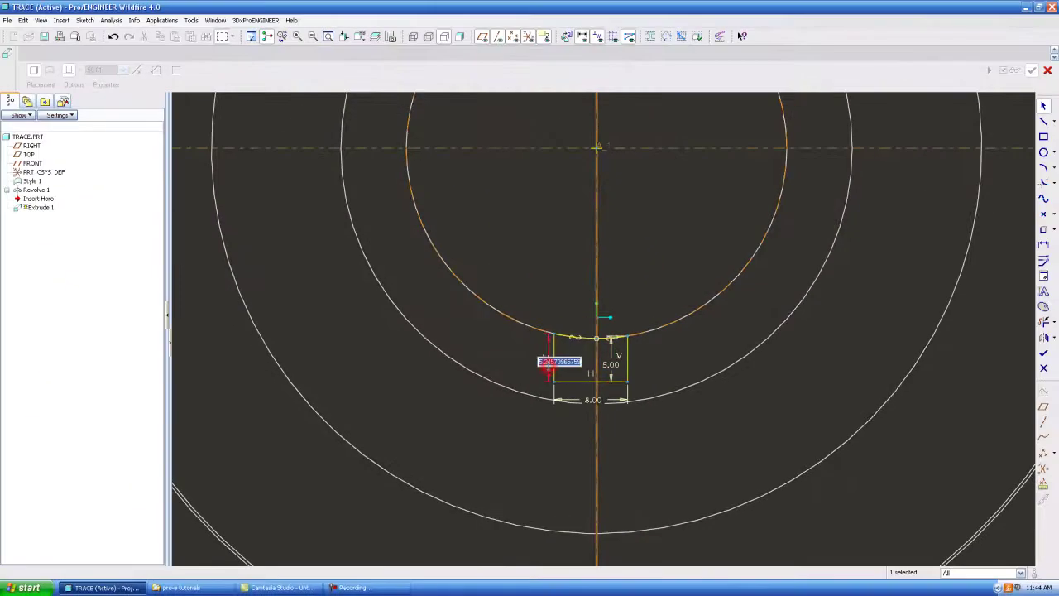
pyautogui.write('5.347866575')
pyautogui.press('Return')
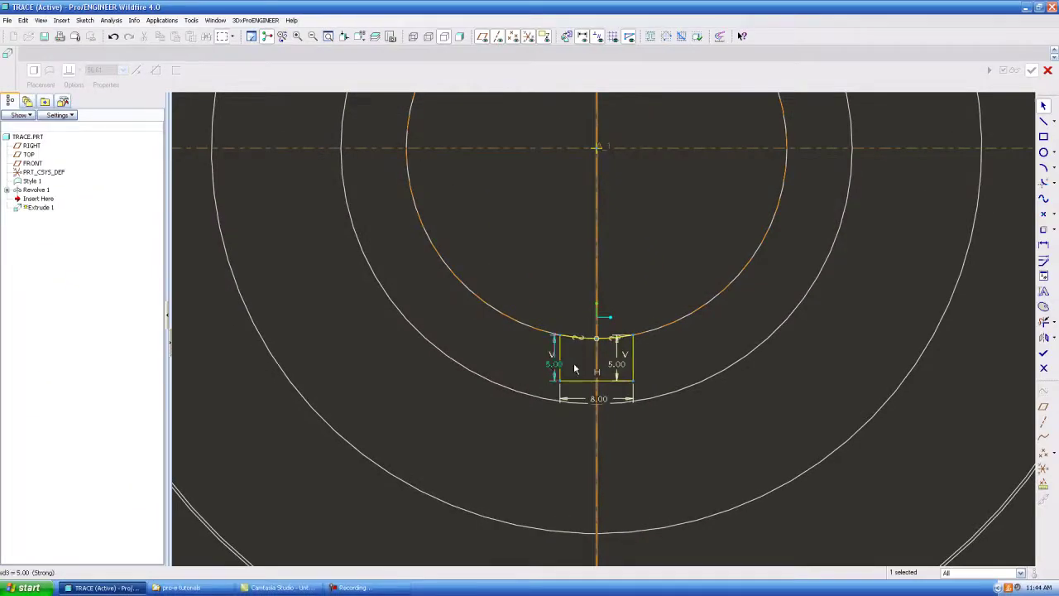
# Finish the key sketch, restore the shaded display, and extrude the section up to the face of the adjacent first shoulder.
pyautogui.click(1043, 355)
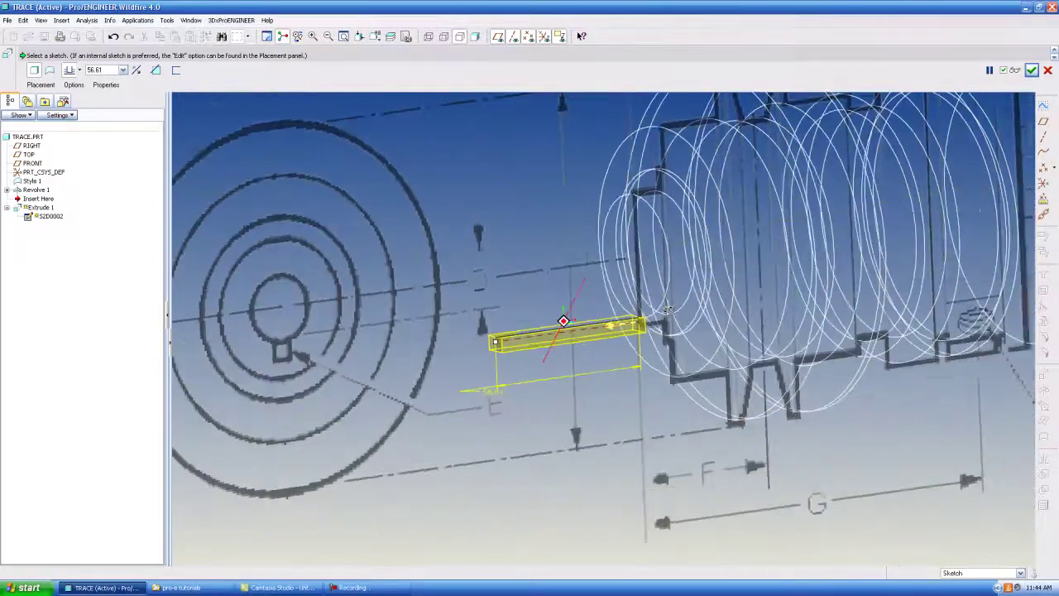
pyautogui.click(476, 37)
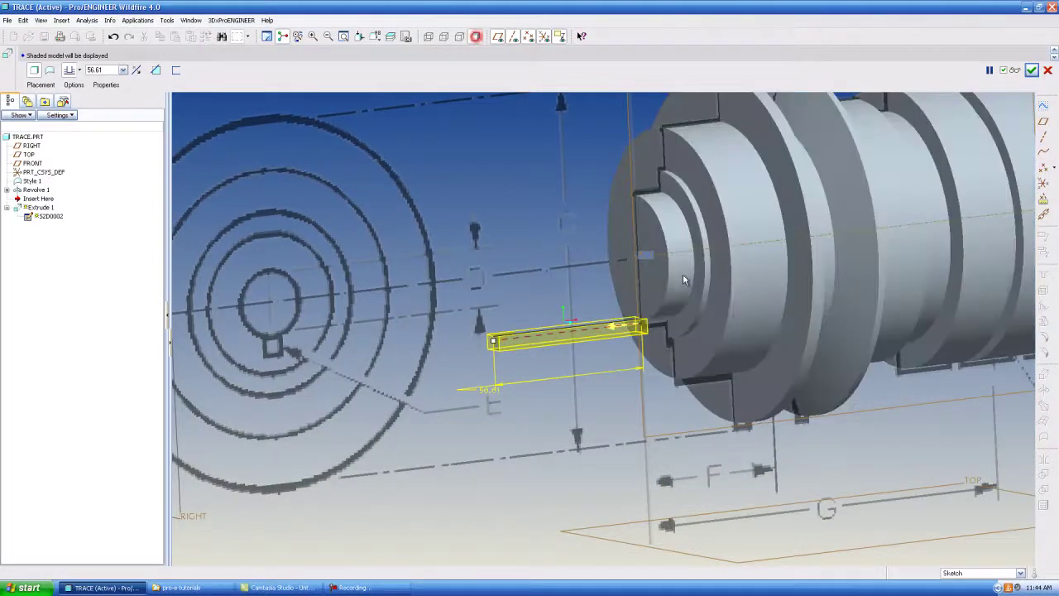
pyautogui.scroll(2, 631, 284)
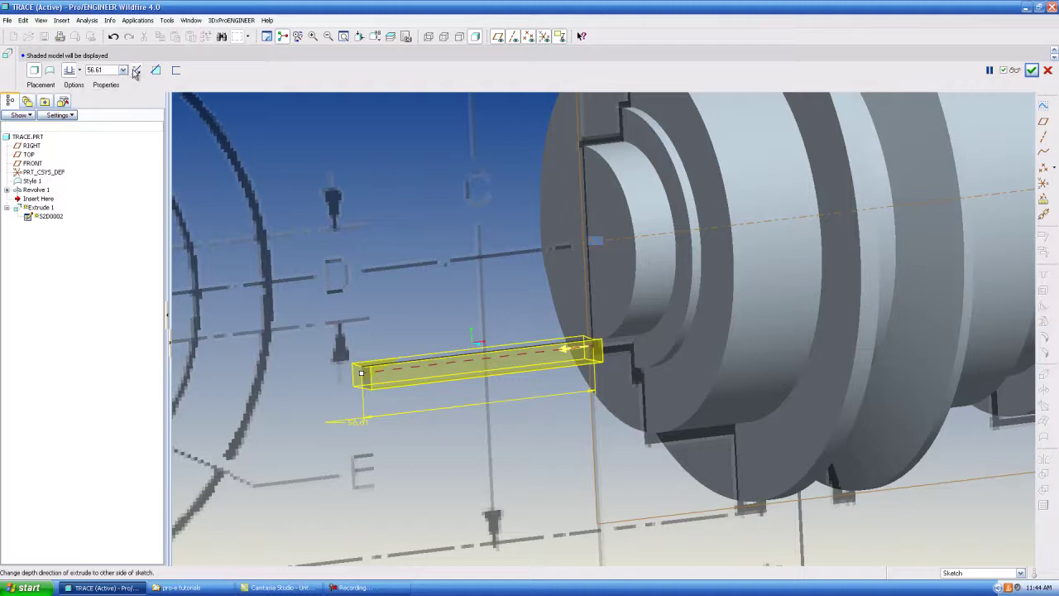
pyautogui.click(79, 69)
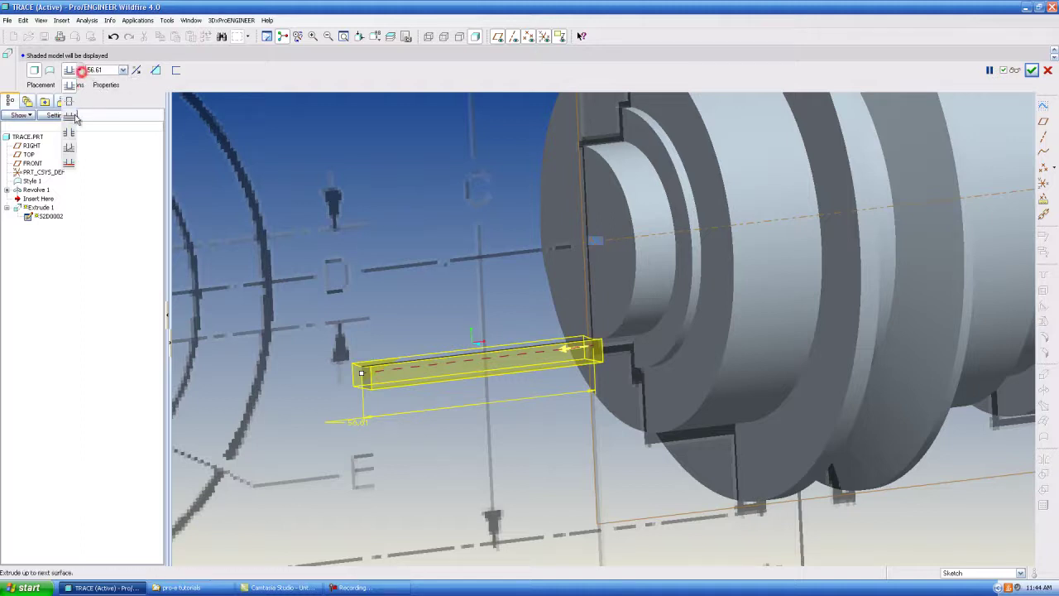
pyautogui.click(66, 163)
pyautogui.click(654, 338)
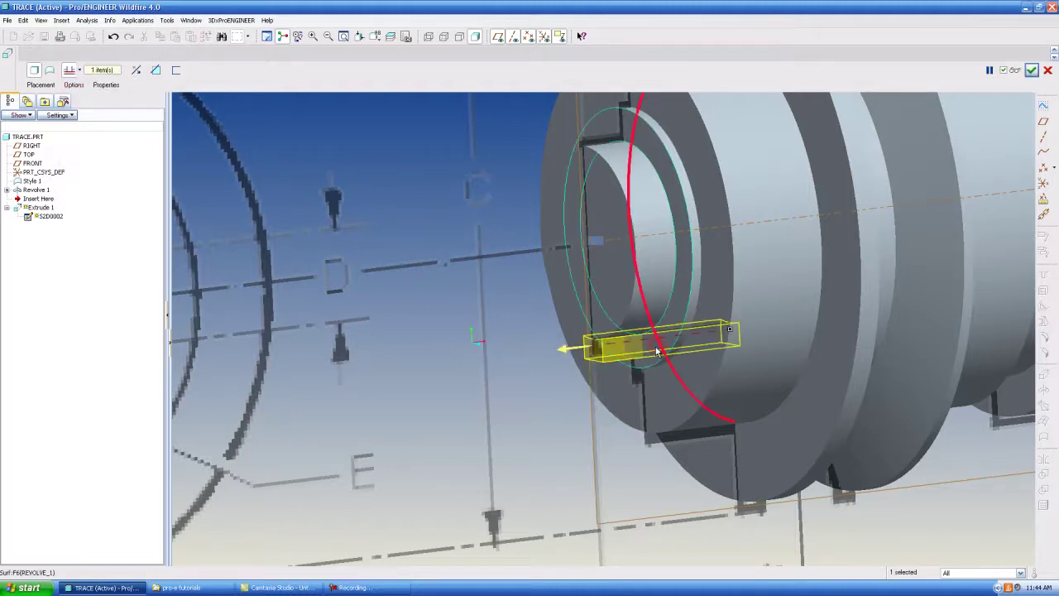
pyautogui.moveTo(630, 319); pyautogui.dragTo(640, 296, button='middle')
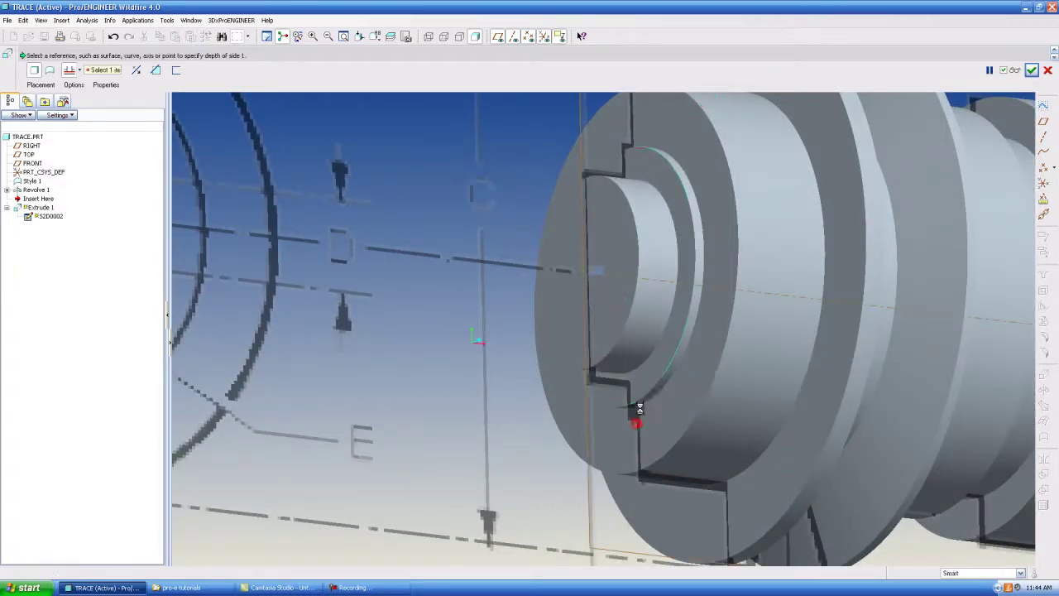
pyautogui.click(646, 371)
pyautogui.click(1031, 70)
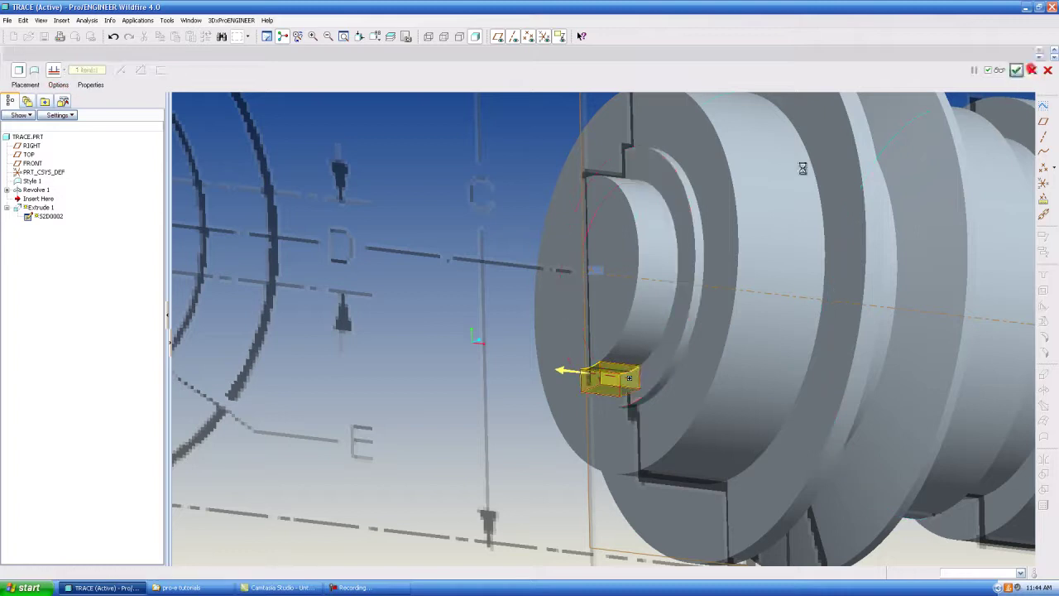
# Examine the extruded key against the traced drawing from several angles, in shaded and hidden-line display.
pyautogui.scroll(3, 541, 279)
pyautogui.moveTo(502, 229); pyautogui.dragTo(470, 241, button='middle')
pyautogui.scroll(-3, 538, 315)
pyautogui.scroll(-3, 568, 307)
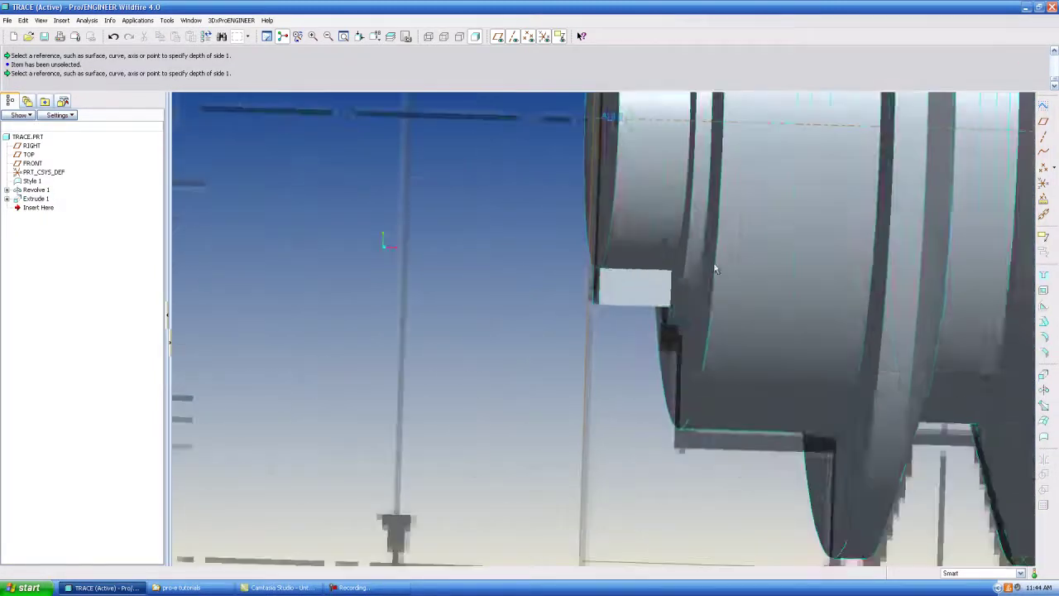
pyautogui.moveTo(710, 265)
pyautogui.mouseDown(button='middle')
pyautogui.moveTo(706, 242)
pyautogui.moveTo(728, 268)
pyautogui.moveTo(728, 251)
pyautogui.mouseUp(button='middle')
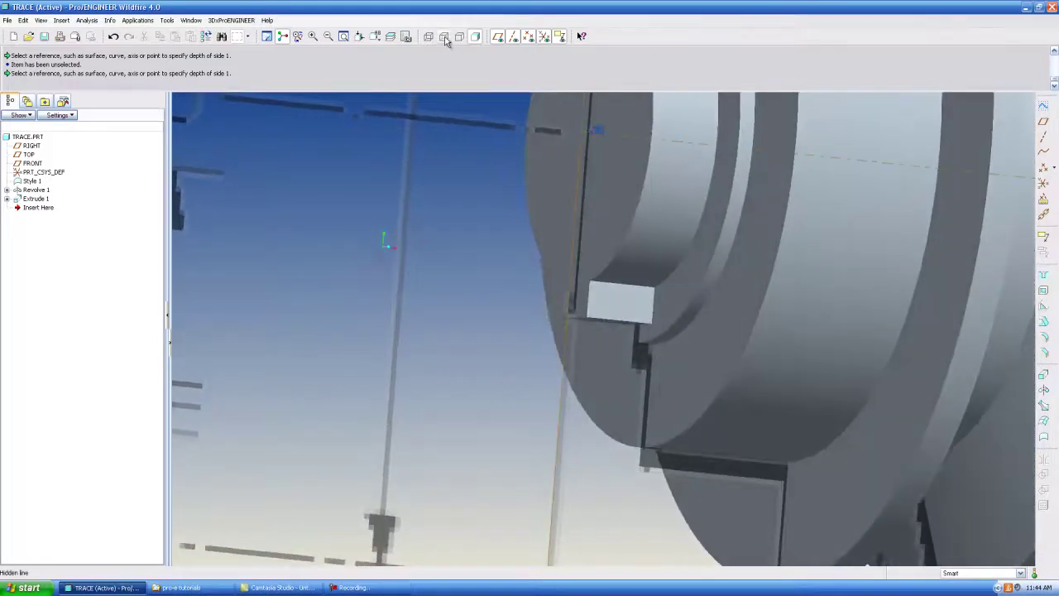
pyautogui.click(444, 38)
pyautogui.moveTo(378, 236); pyautogui.dragTo(315, 230, button='middle')
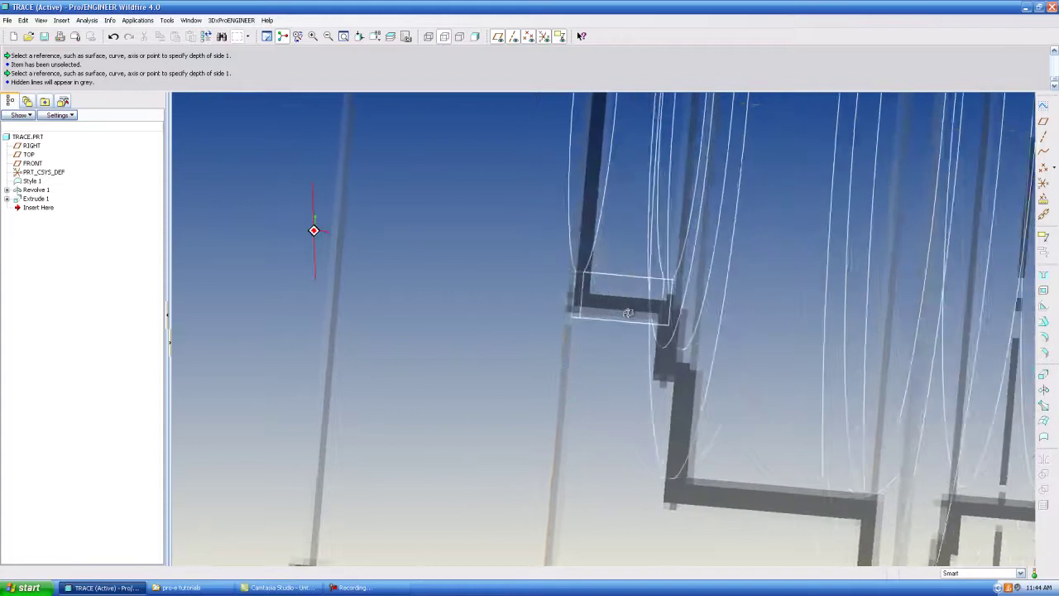
pyautogui.moveTo(624, 315)
pyautogui.mouseDown(button='middle')
pyautogui.moveTo(628, 323)
pyautogui.moveTo(592, 314)
pyautogui.mouseUp(button='middle')
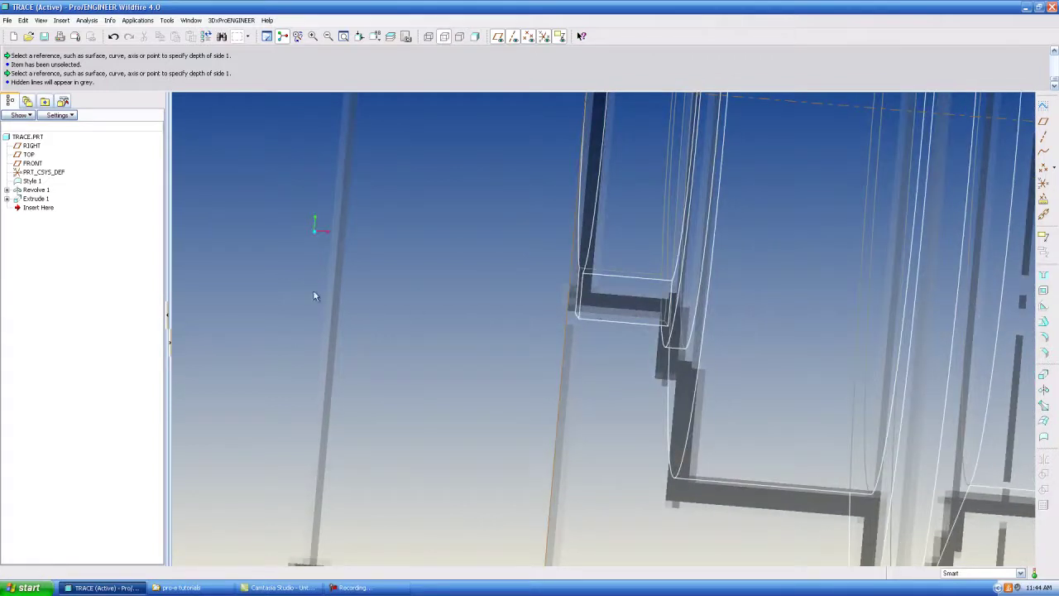
# Set the heights of both sides of the extruded key's section to 3.
pyautogui.doubleClick(616, 301)
pyautogui.moveTo(617, 301); pyautogui.dragTo(617, 322, button='middle')
pyautogui.doubleClick(561, 287)
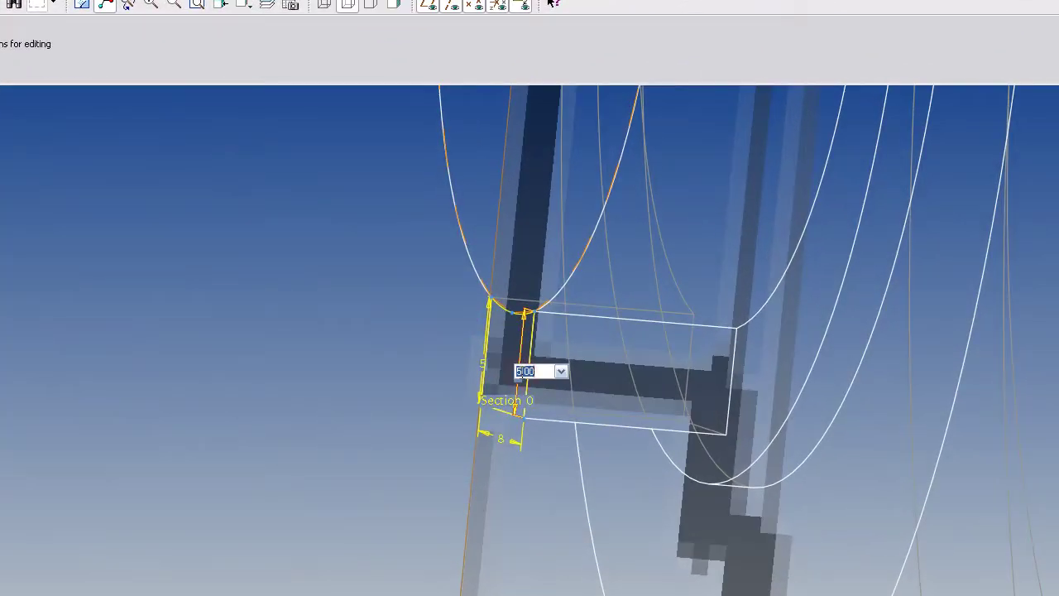
pyautogui.write('3')
pyautogui.press('Return')
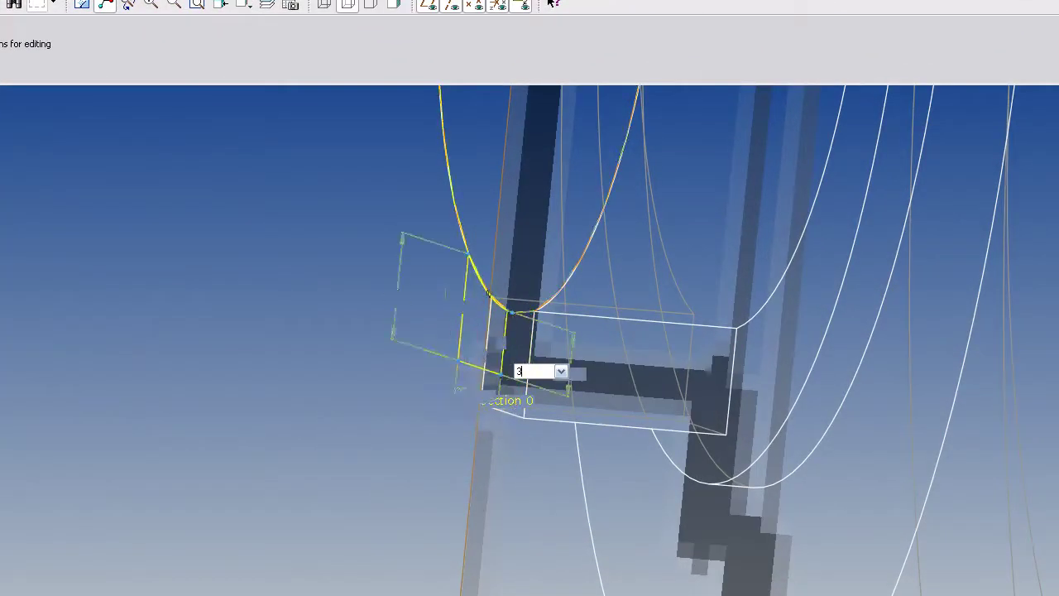
pyautogui.doubleClick(396, 301)
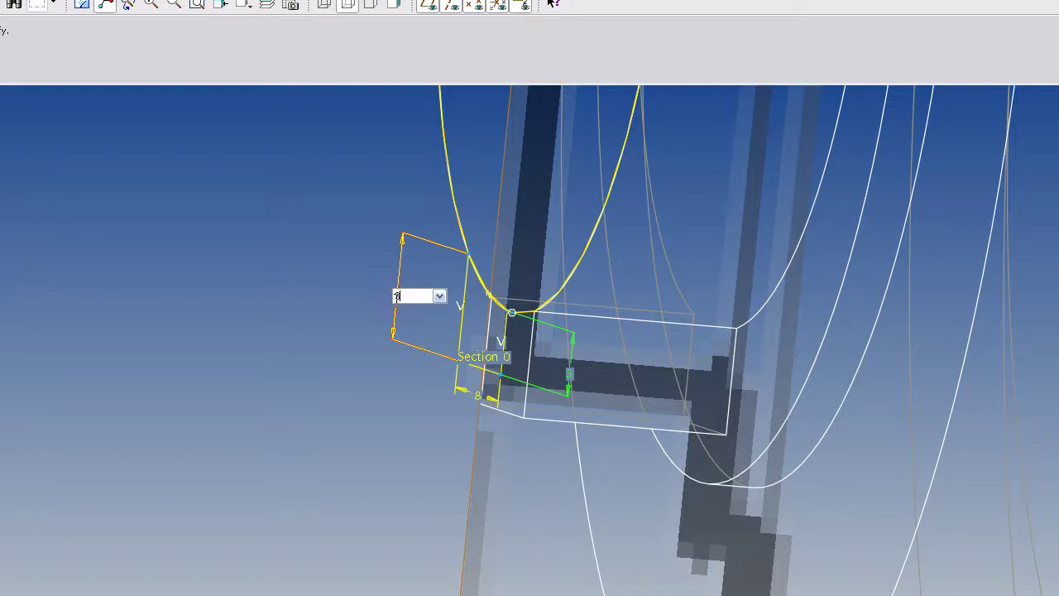
pyautogui.write('3')
pyautogui.press('Return')
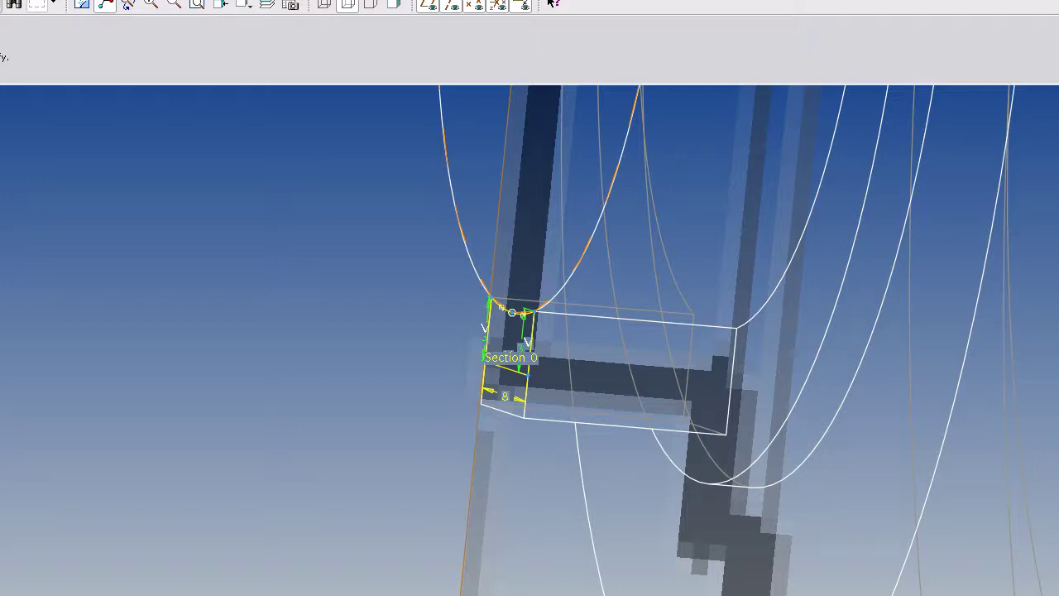
# Restore the shaded display and examine the key and the pulley's large end against the traced drawing.
pyautogui.moveTo(364, 316); pyautogui.dragTo(343, 309, button='middle')
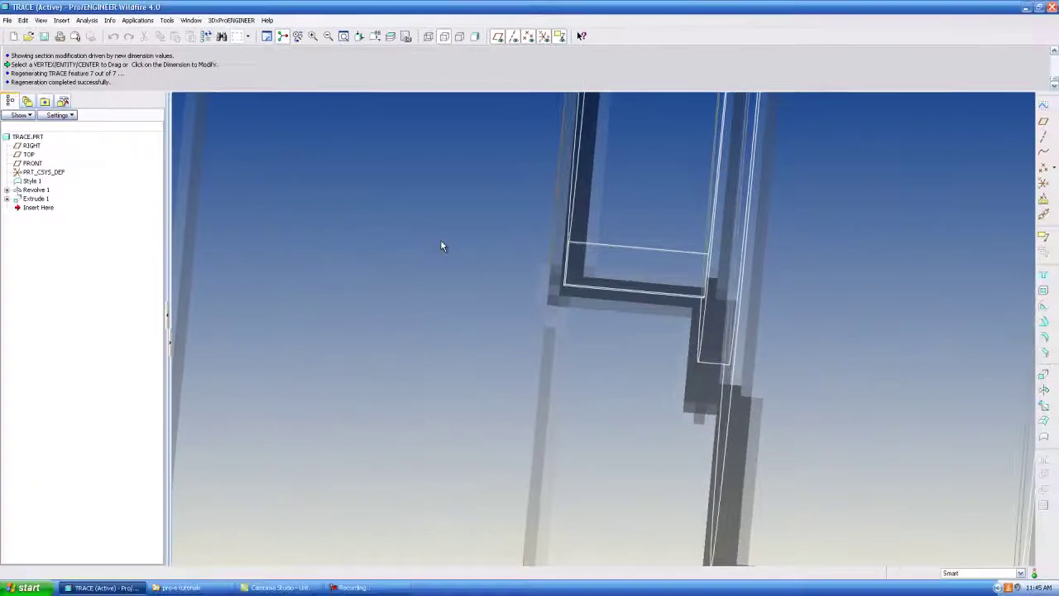
pyautogui.scroll(6, 500, 277)
pyautogui.scroll(-1, 492, 277)
pyautogui.scroll(-3, 505, 259)
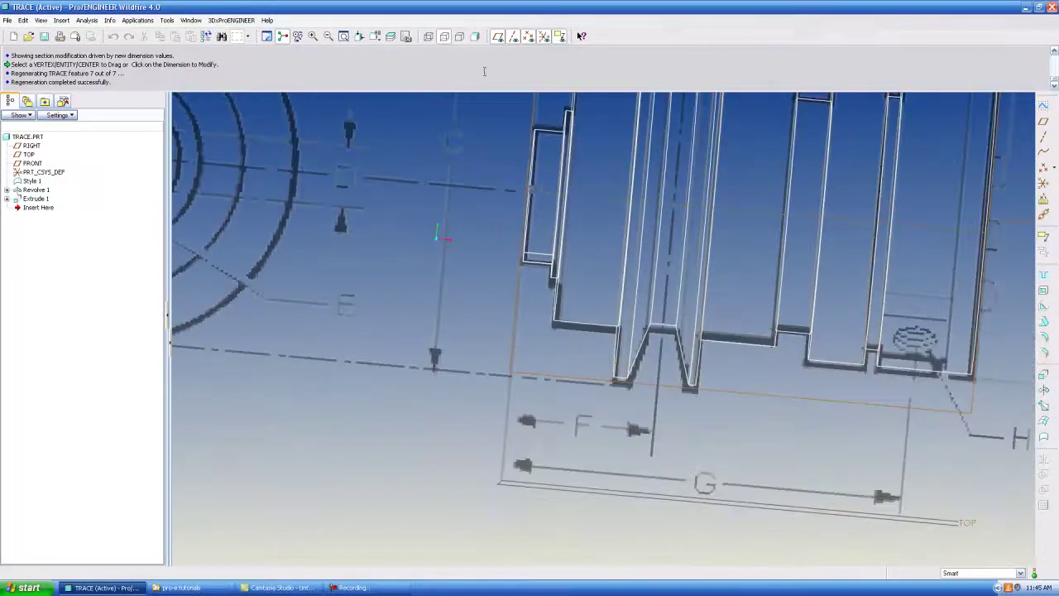
pyautogui.click(476, 36)
pyautogui.scroll(-3, 498, 309)
pyautogui.moveTo(535, 305); pyautogui.dragTo(574, 308, button='middle')
pyautogui.scroll(5, 562, 298)
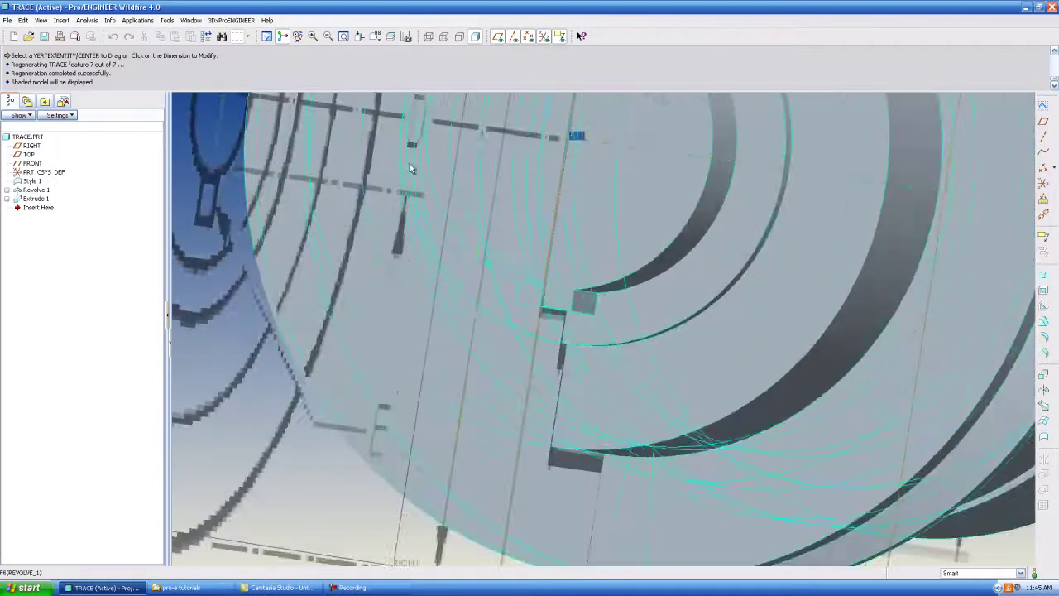
pyautogui.scroll(-5, 537, 258)
pyautogui.moveTo(560, 250); pyautogui.dragTo(517, 230, button='middle')
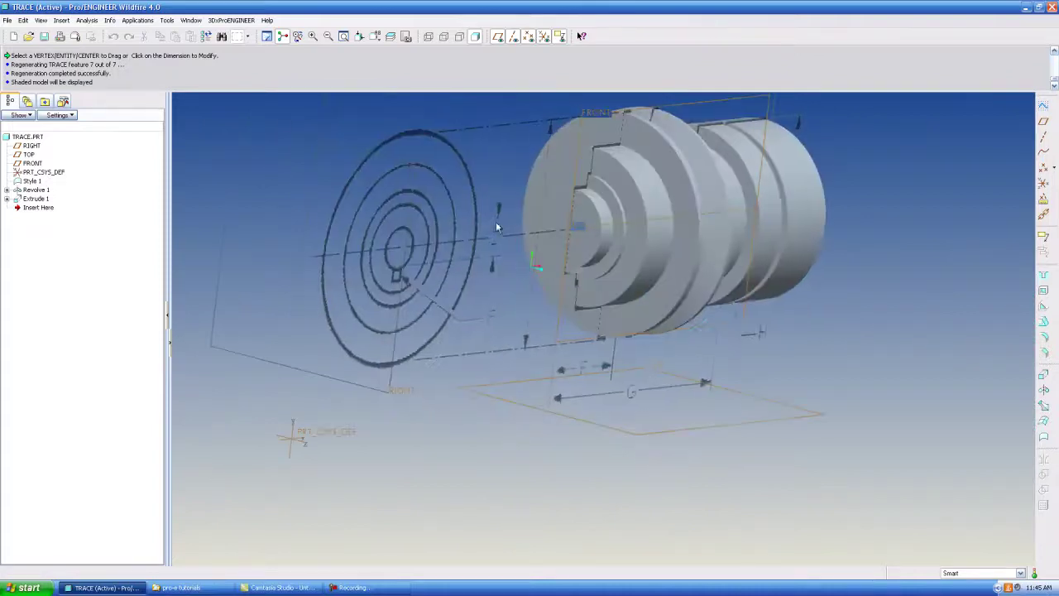
pyautogui.moveTo(616, 241)
pyautogui.mouseDown(button='middle')
pyautogui.moveTo(560, 214)
pyautogui.moveTo(560, 229)
pyautogui.mouseUp(button='middle')
pyautogui.scroll(5, 615, 290)
pyautogui.scroll(-8, 540, 285)
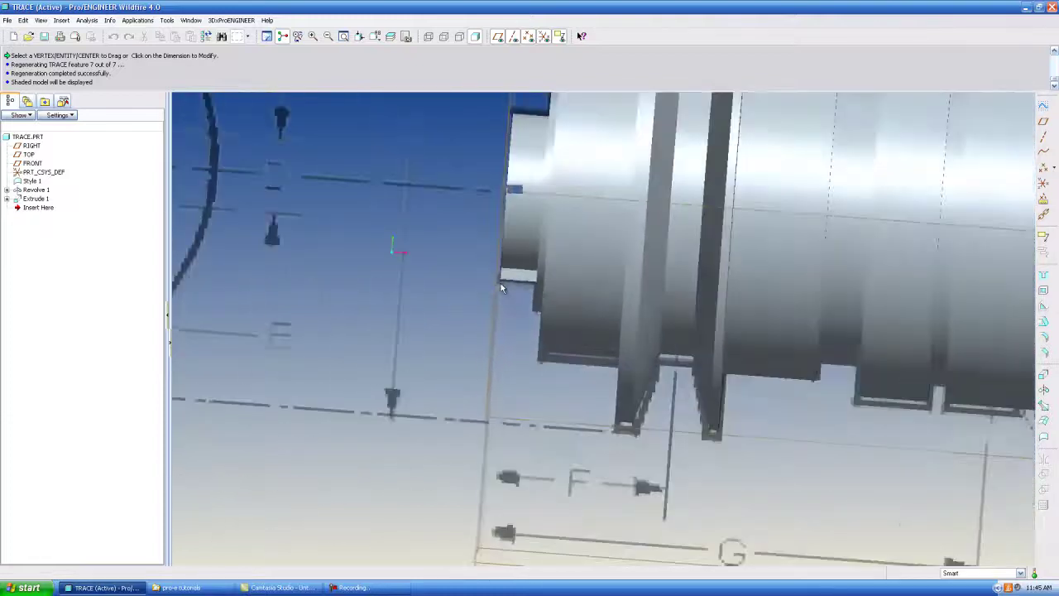
pyautogui.scroll(7, 736, 255)
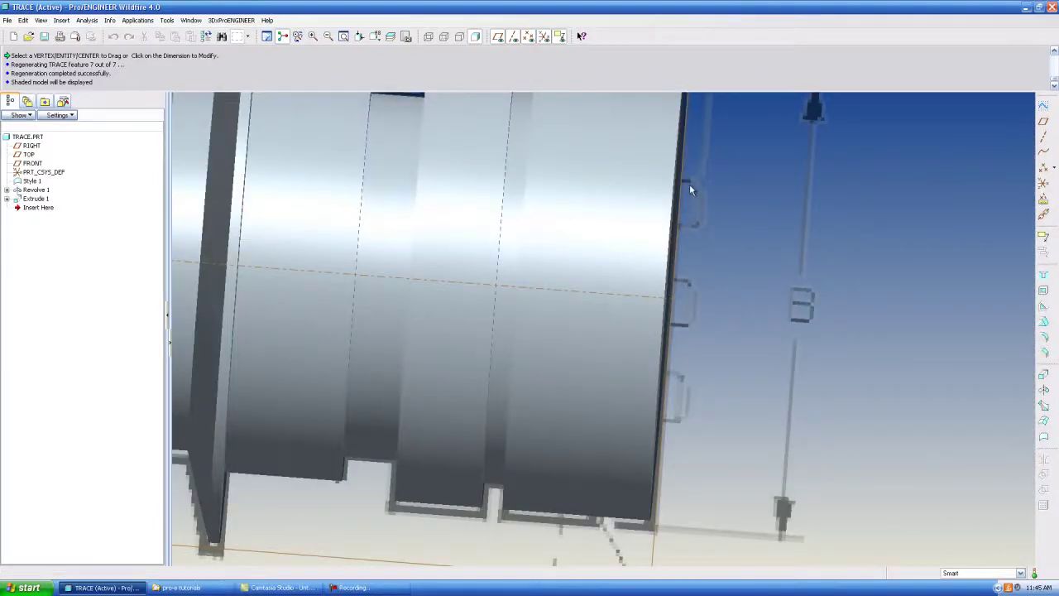
pyautogui.scroll(-6, 687, 223)
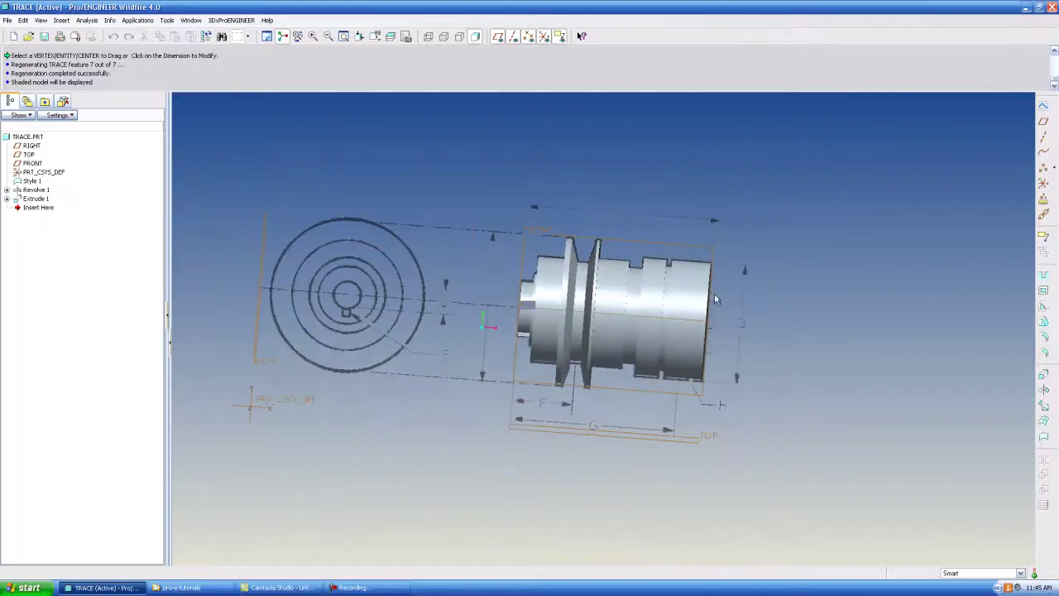
pyautogui.moveTo(604, 300); pyautogui.dragTo(633, 325, button='middle')
pyautogui.scroll(-3, 620, 343)
pyautogui.scroll(3, 619, 343)
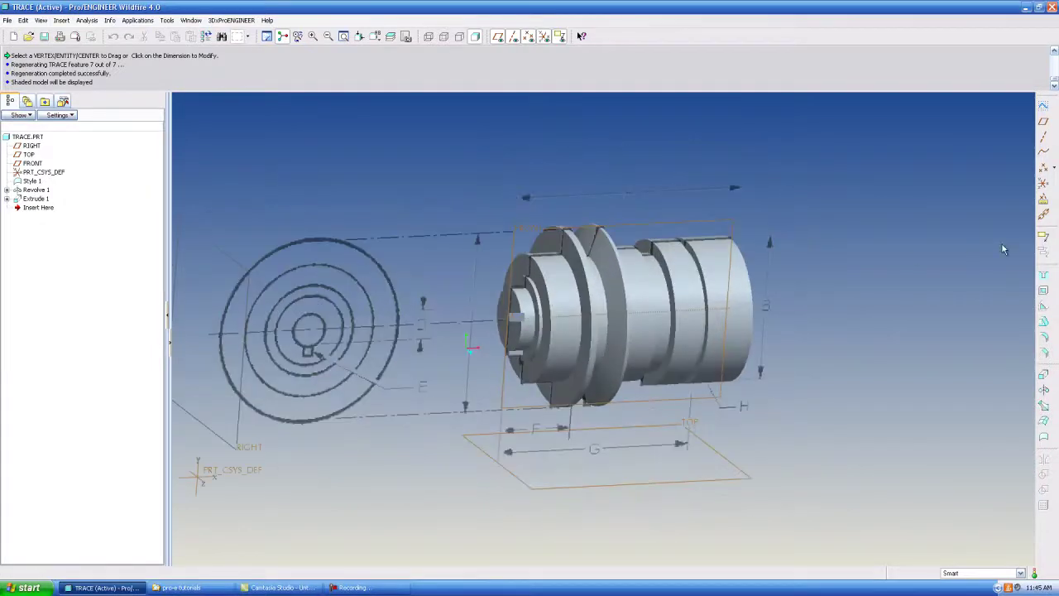
# Start a revolved feature with an internal sketch on the FRONT plane.
pyautogui.click(1044, 391)
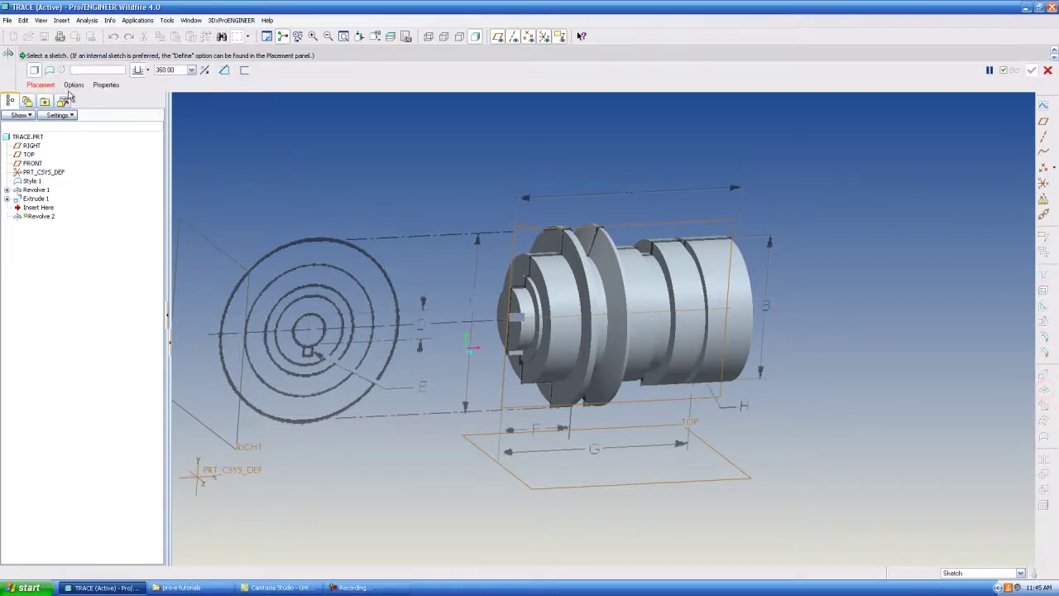
pyautogui.click(41, 84)
pyautogui.click(97, 115)
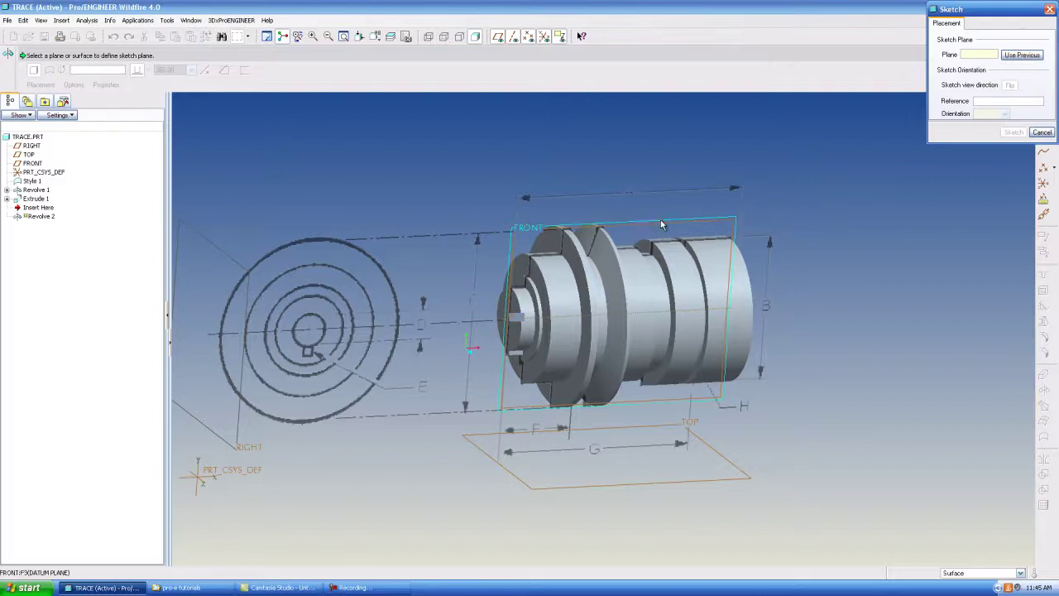
pyautogui.click(662, 224)
pyautogui.click(1013, 131)
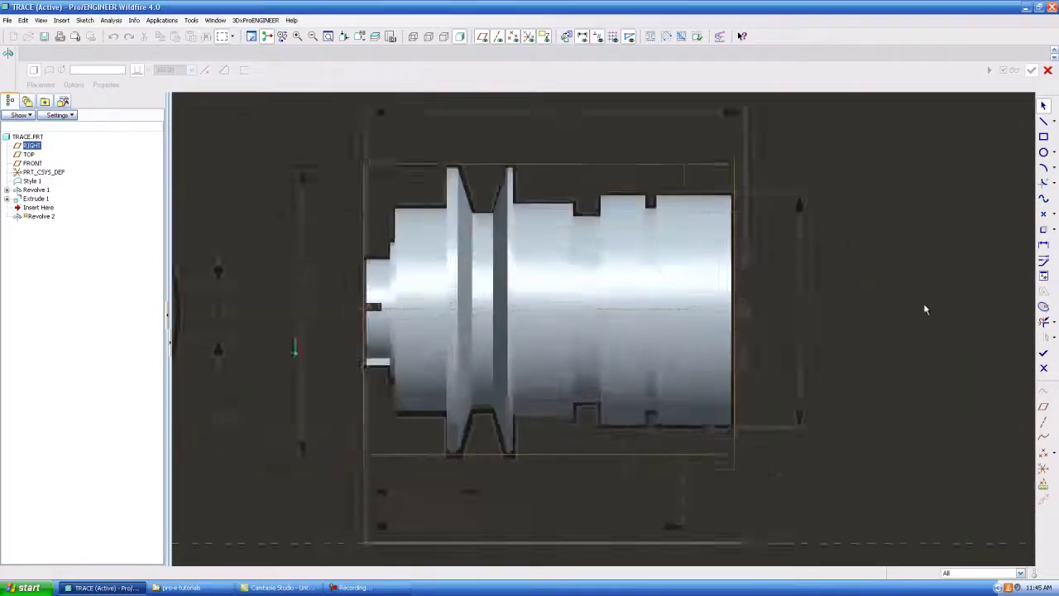
# Draw a horizontal centerline through the middle of the uppermost small boss traced at the pulley's large end.
pyautogui.scroll(-3, 922, 311)
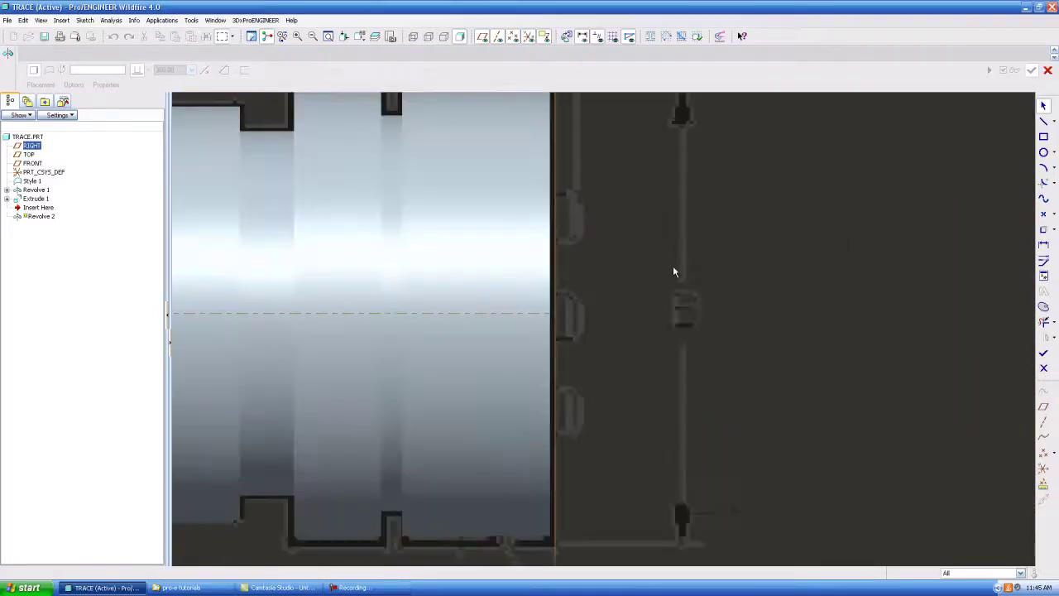
pyautogui.click(1052, 123)
pyautogui.click(1025, 121)
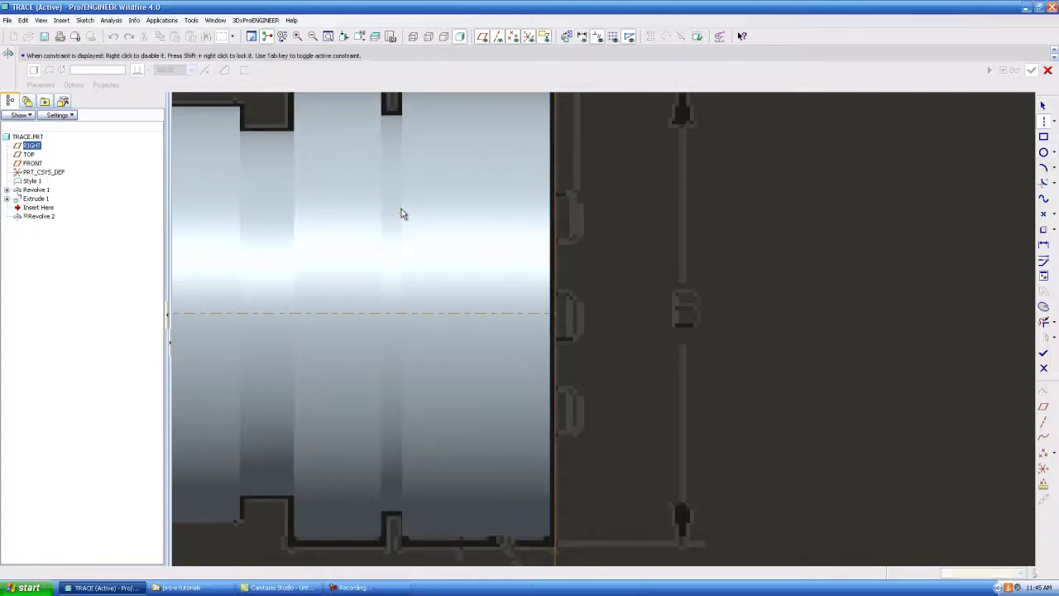
pyautogui.click(401, 217)
pyautogui.click(723, 216)
pyautogui.click(1042, 107)
# Add the pulley's large end face as a sketch reference and resume the Rectangle tool.
pyautogui.click(1044, 138)
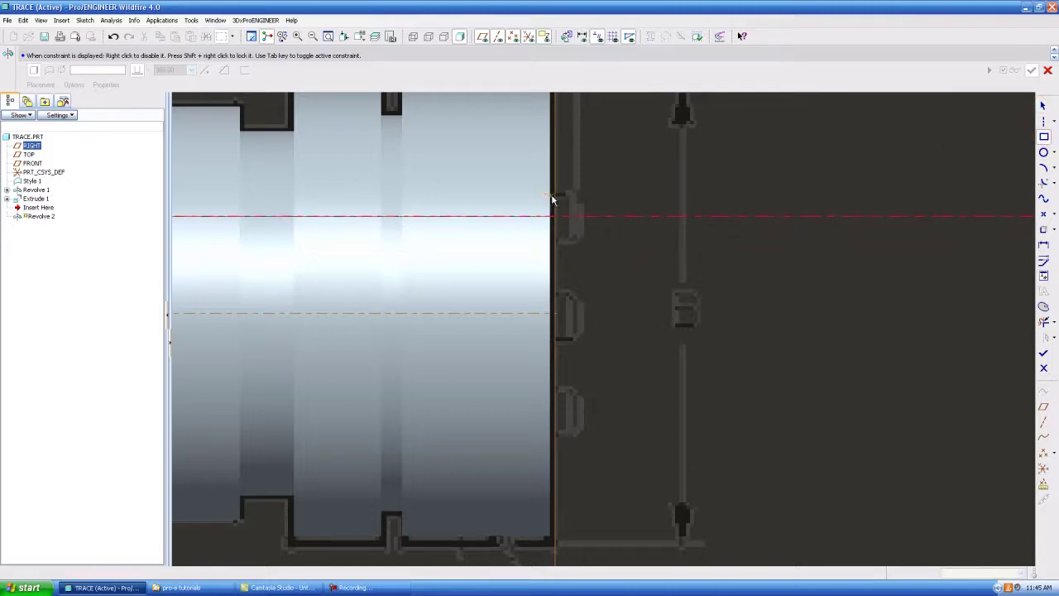
pyautogui.click(85, 22)
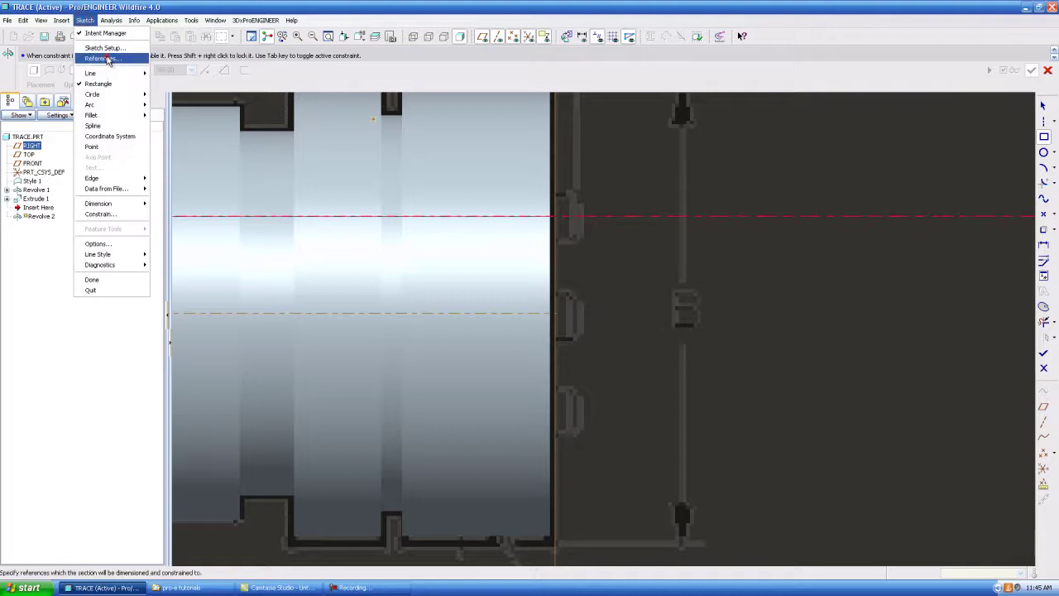
pyautogui.click(95, 51)
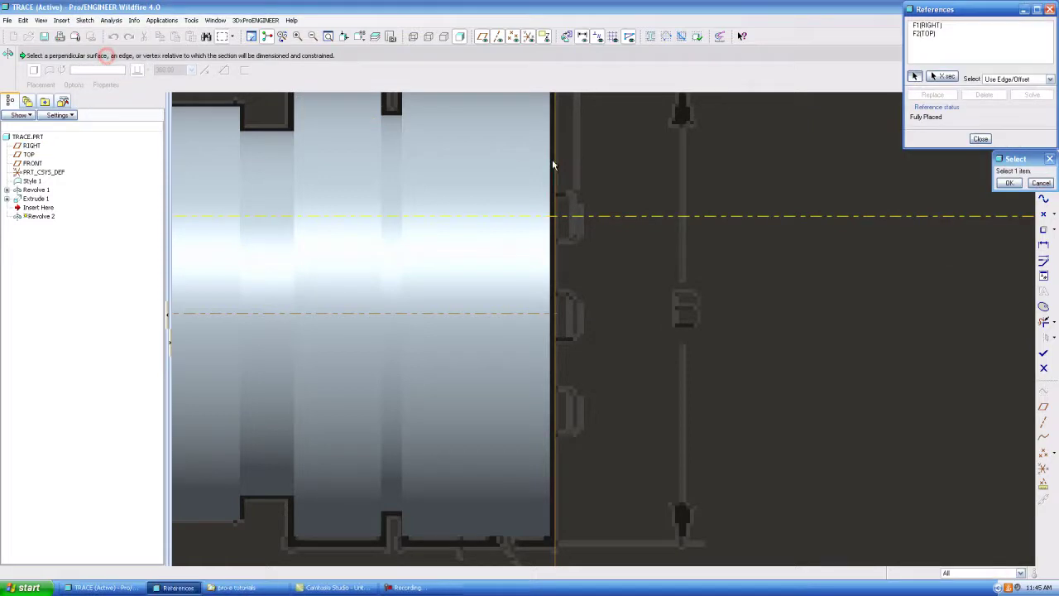
pyautogui.click(980, 138)
pyautogui.middleClick(472, 212)
pyautogui.click(472, 214)
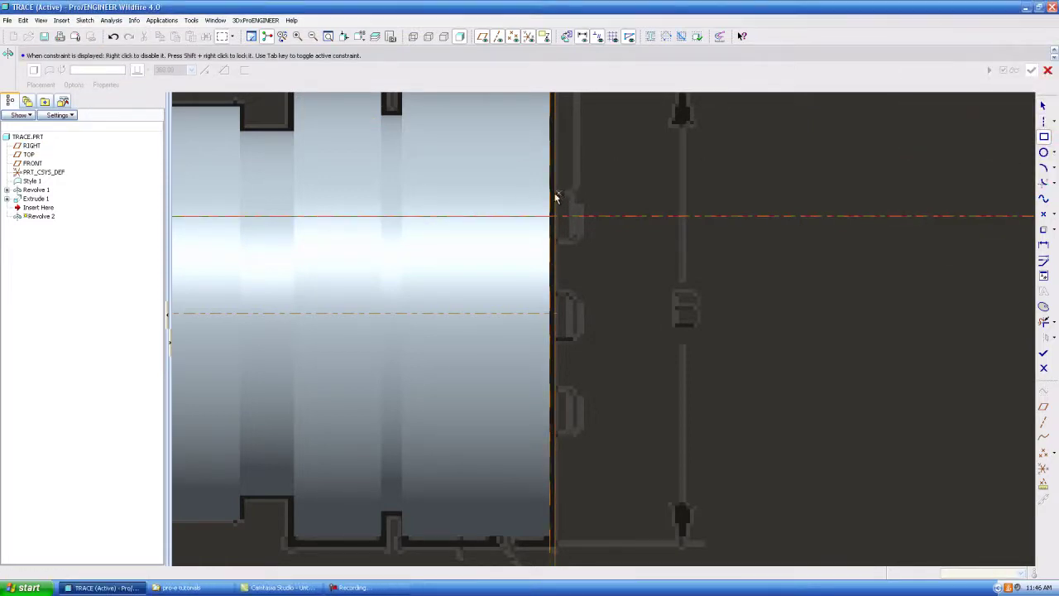
# Draw a rectangle about 5 wide from the end face outward, with its lower side on the centerline.
pyautogui.click(549, 195)
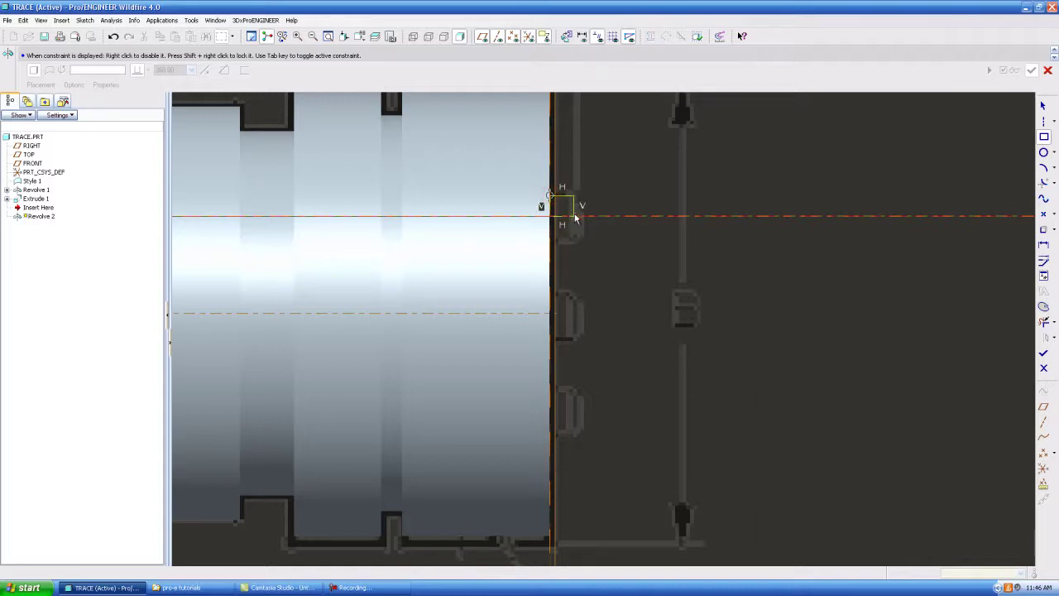
pyautogui.click(575, 216)
pyautogui.click(1040, 107)
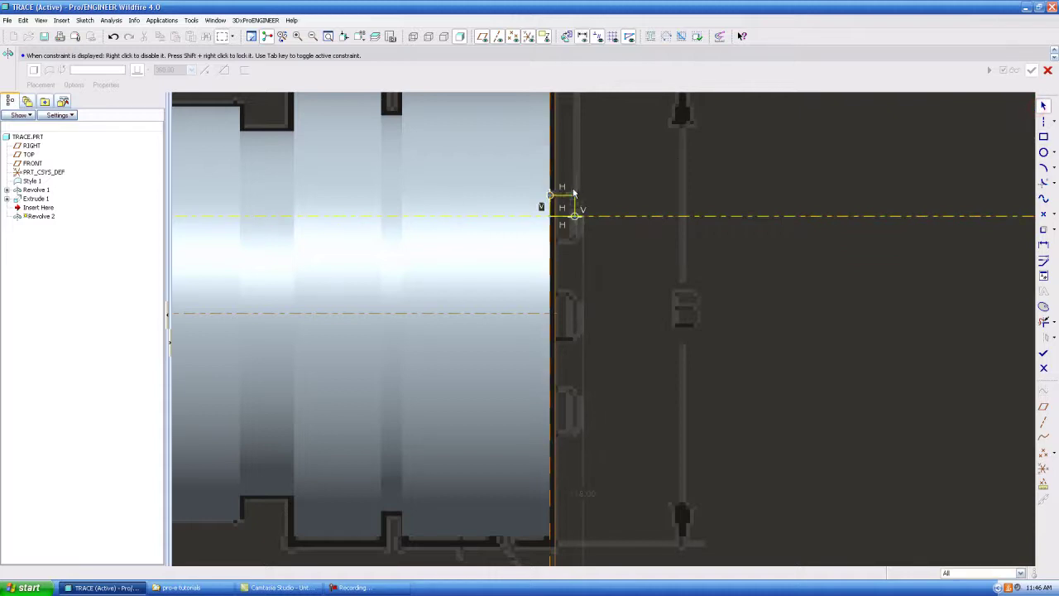
# Set the rectangle's width to 5 and its height to 4.5.
pyautogui.doubleClick(563, 195)
pyautogui.scroll(2, 570, 199)
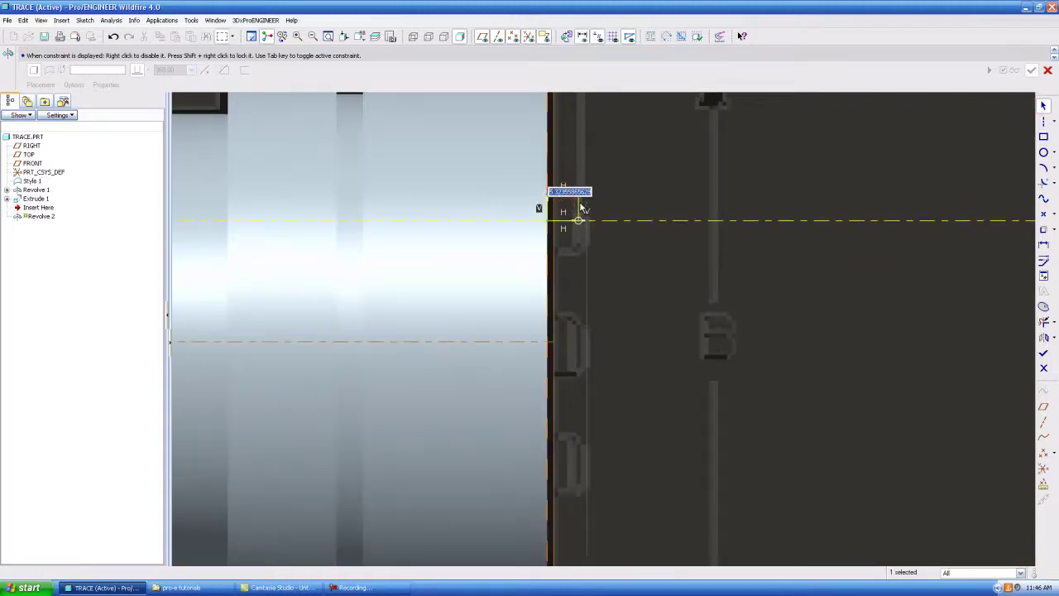
pyautogui.write('5')
pyautogui.press('Return')
pyautogui.doubleClick(582, 203)
pyautogui.press('Return')
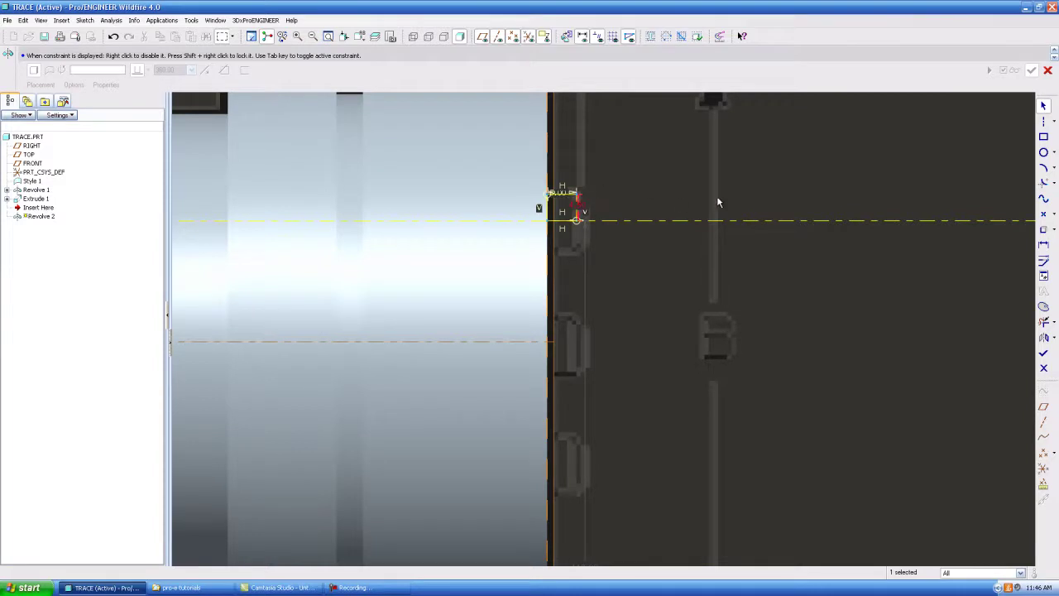
pyautogui.scroll(-1, 641, 202)
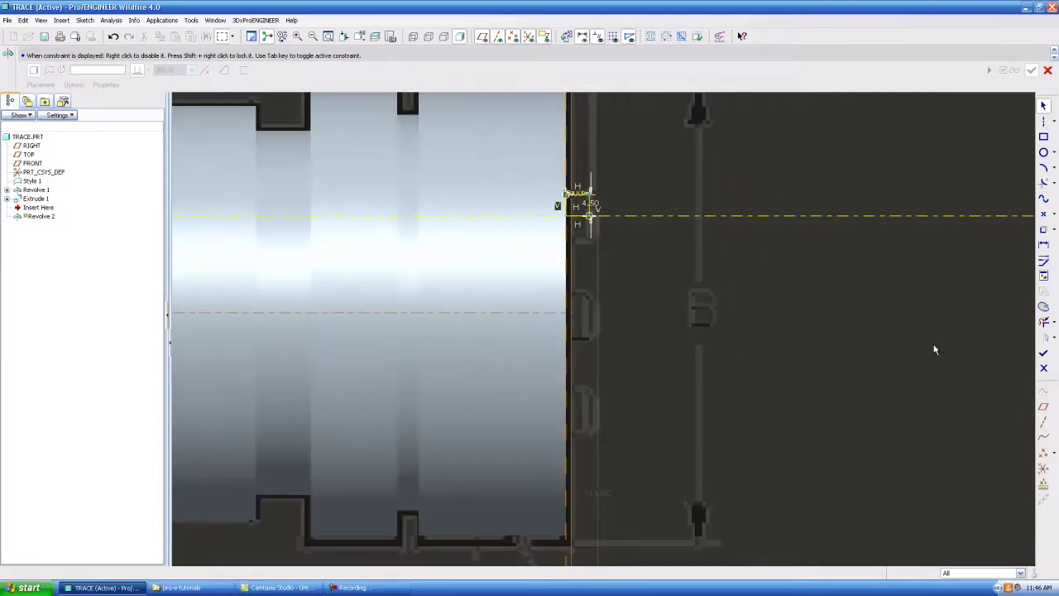
# Finish the sketch and complete the 360-degree revolve of the uppermost boss.
pyautogui.click(1043, 353)
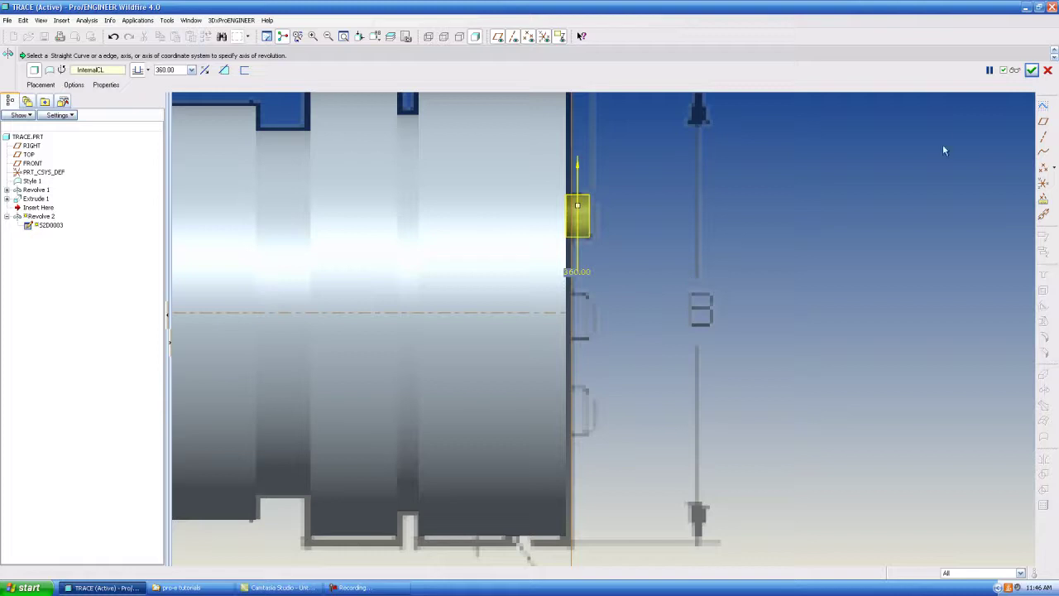
pyautogui.click(1032, 70)
pyautogui.click(895, 214)
pyautogui.scroll(-3, 831, 321)
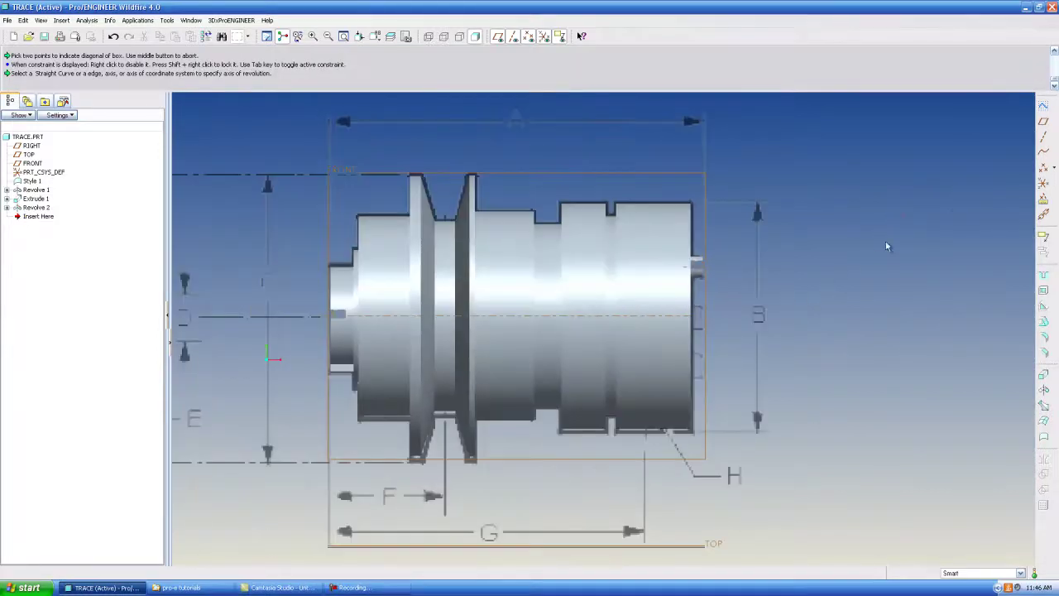
# Start another revolved feature with an internal sketch on the FRONT plane for the middle boss.
pyautogui.click(1052, 390)
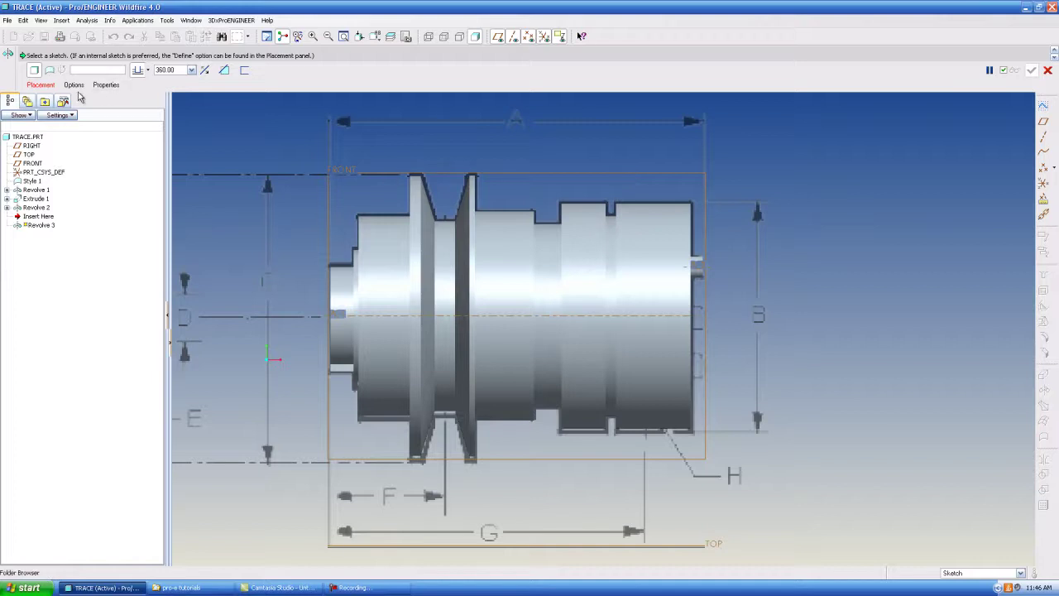
pyautogui.click(36, 86)
pyautogui.click(99, 115)
pyautogui.click(412, 171)
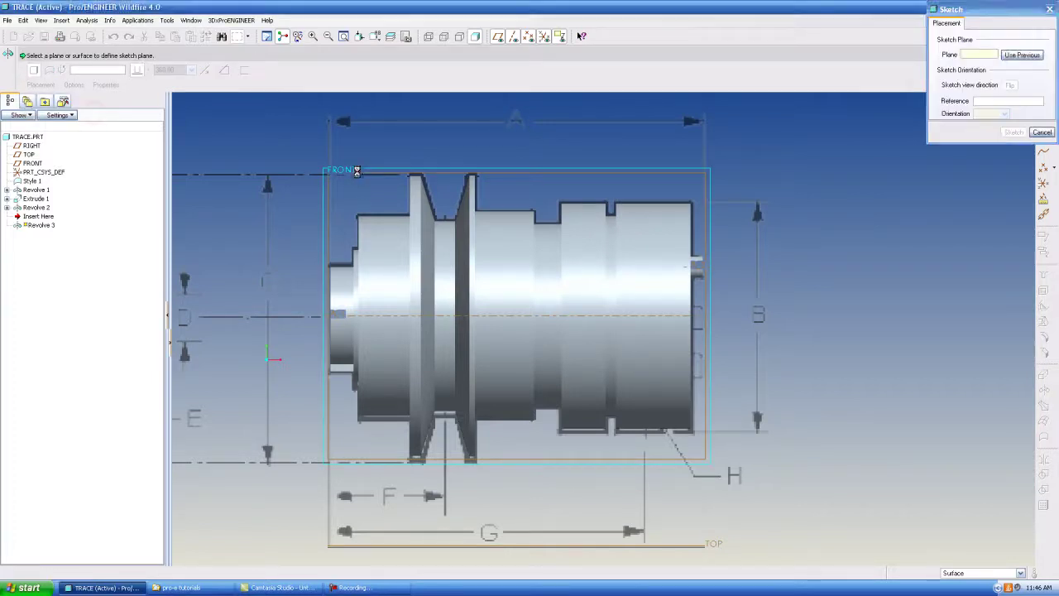
pyautogui.click(1013, 132)
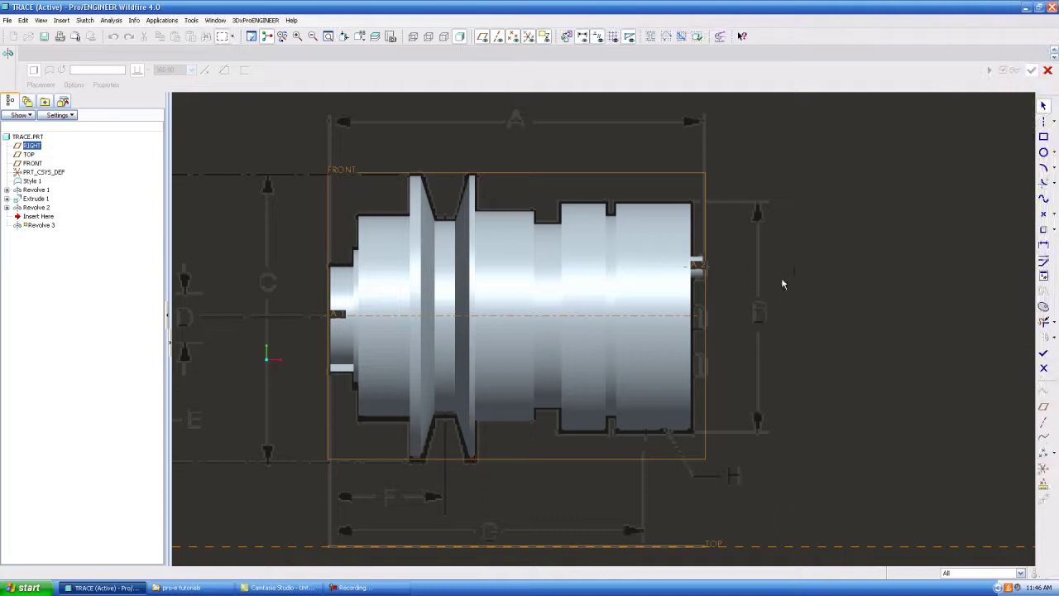
# Draw a horizontal centerline through the middle traced boss, close to the pulley's axis.
pyautogui.scroll(-4, 790, 276)
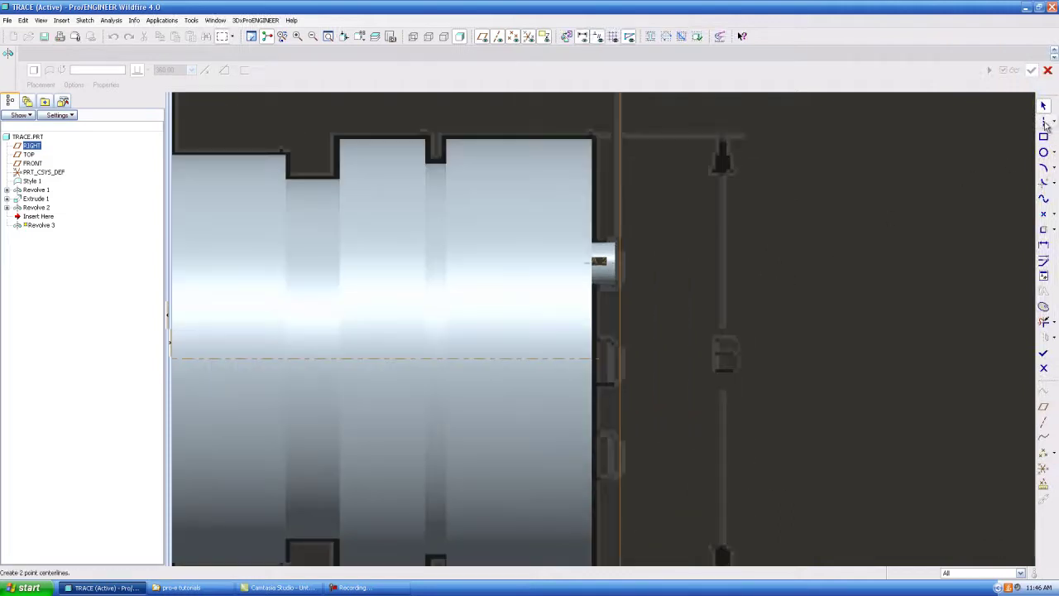
pyautogui.click(1043, 121)
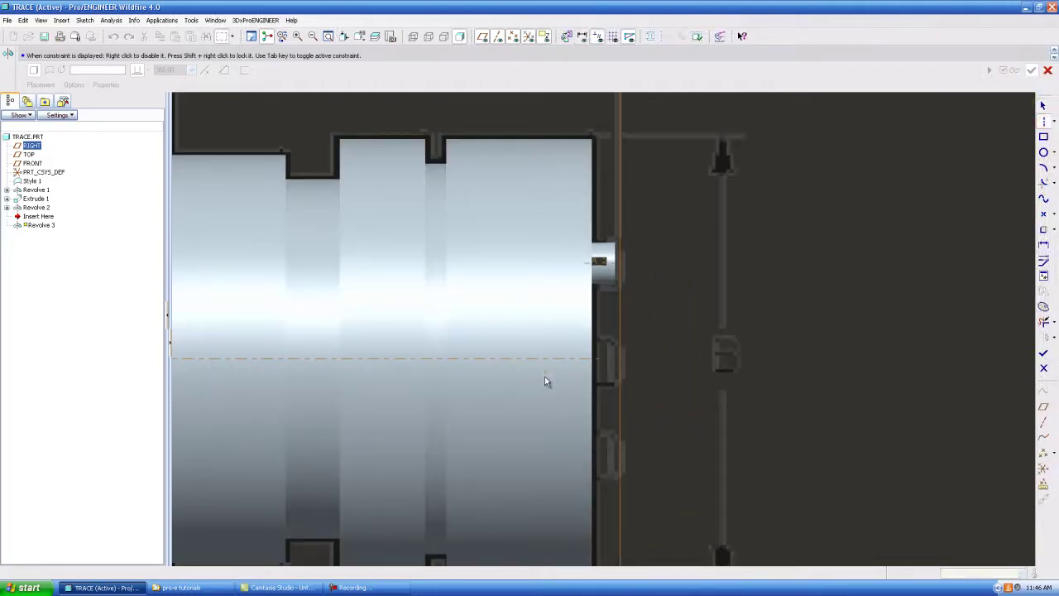
pyautogui.scroll(-2, 545, 379)
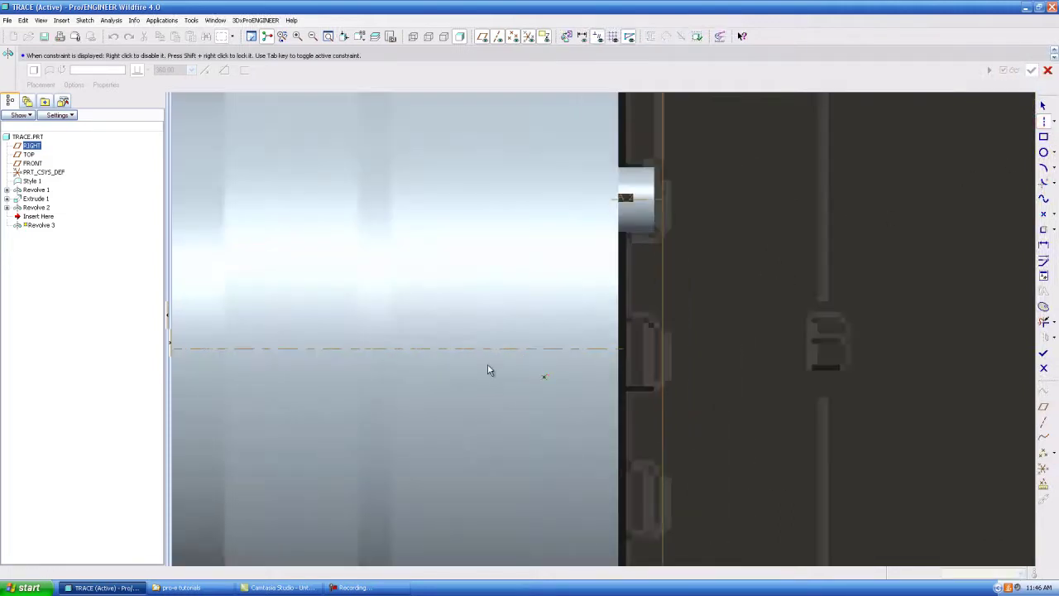
pyautogui.click(338, 351)
pyautogui.click(704, 360)
pyautogui.click(1043, 106)
# Add the pulley's large end face as a sketch reference and draw a rectangle from it to the centerline over the middle traced boss.
pyautogui.click(85, 19)
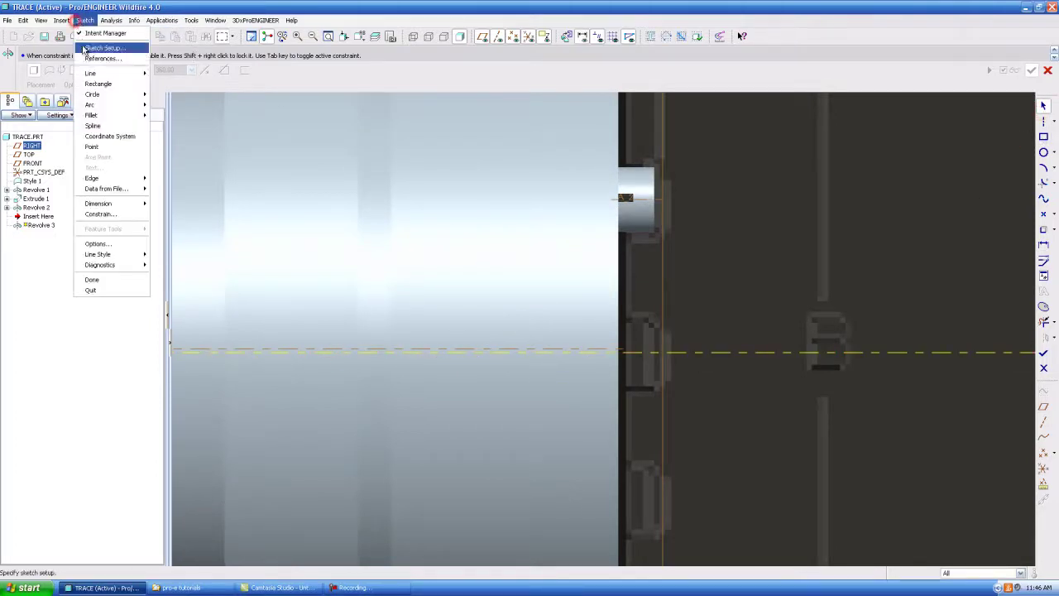
pyautogui.click(88, 55)
pyautogui.click(622, 301)
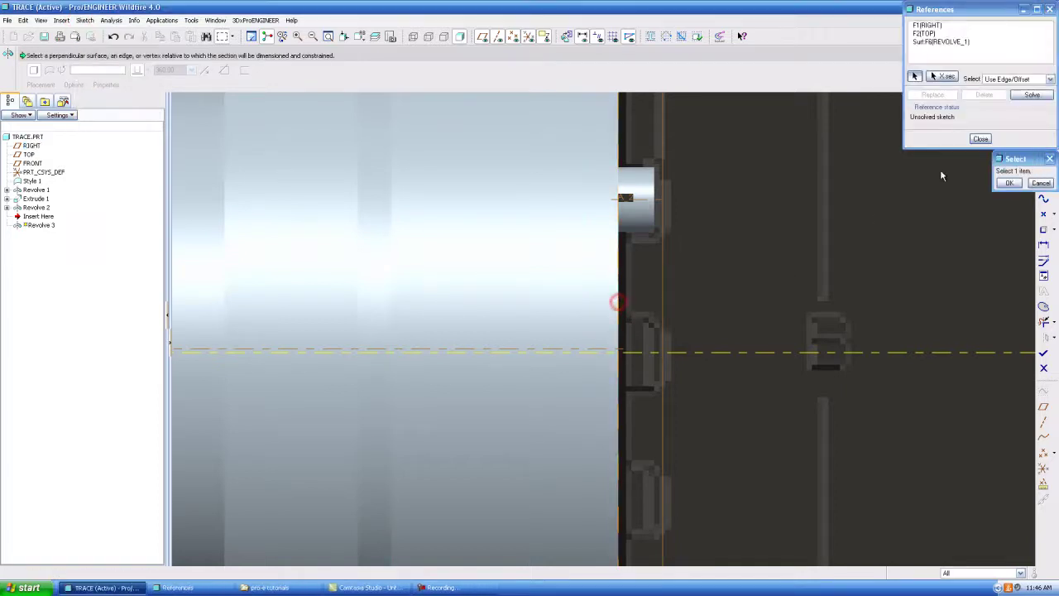
pyautogui.click(979, 139)
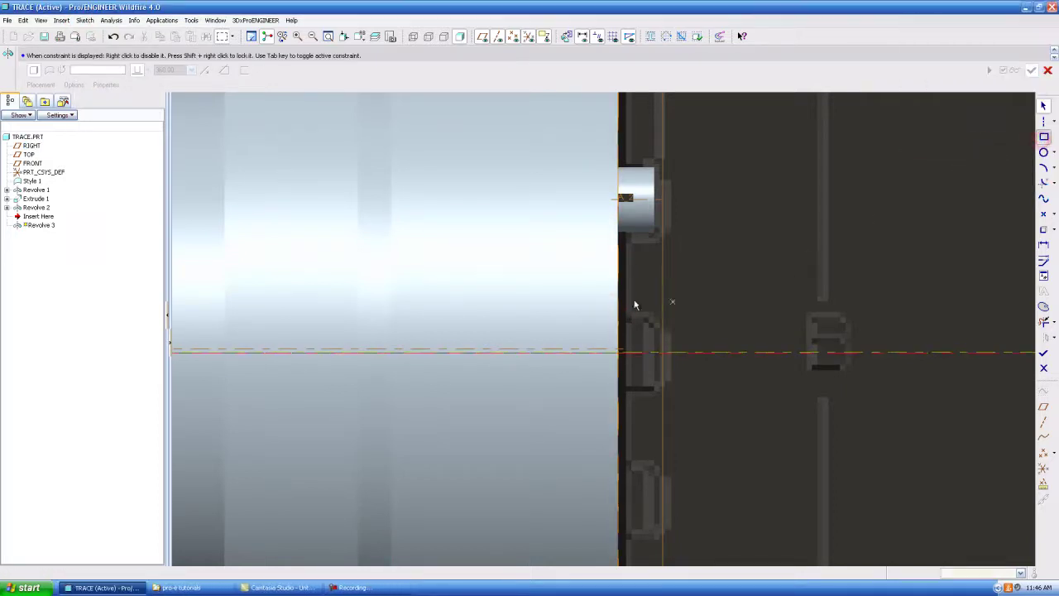
pyautogui.click(617, 319)
pyautogui.click(650, 353)
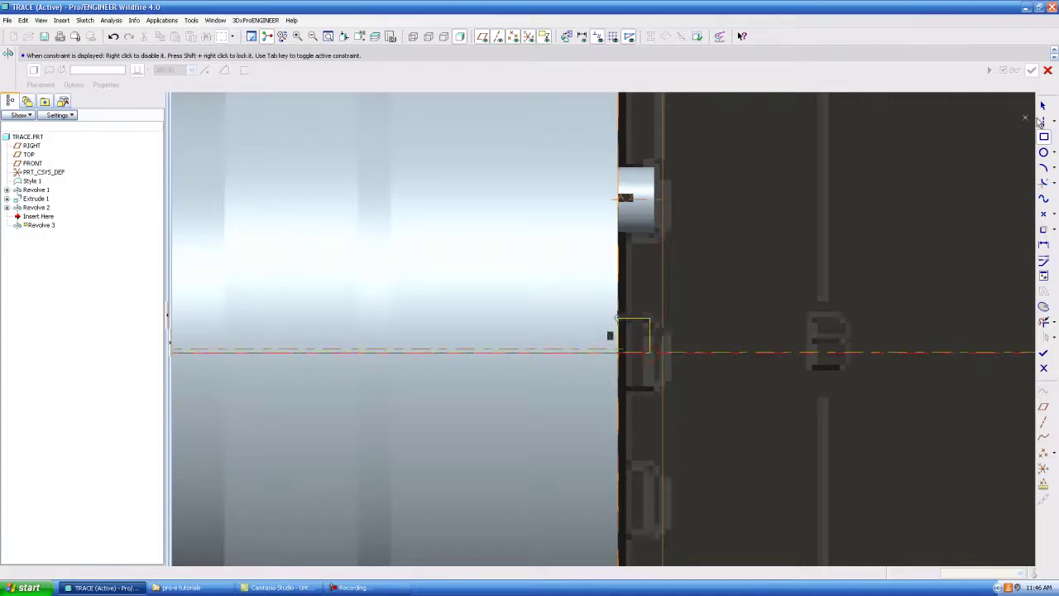
pyautogui.middleClick(955, 173)
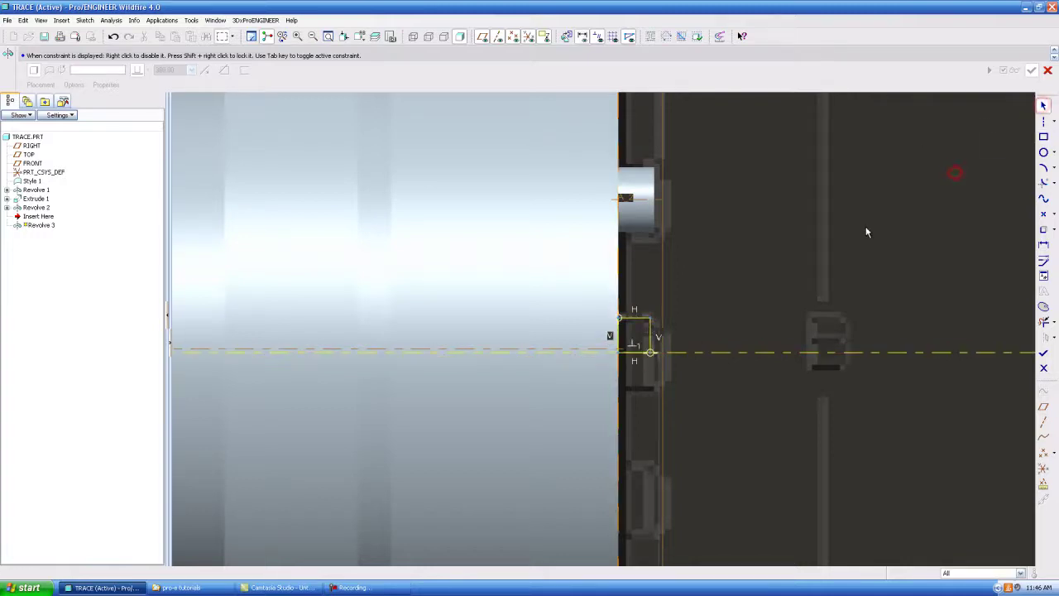
# Set the middle boss rectangle's width to 5 and its height to 4.5, and complete the 360-degree revolve.
pyautogui.doubleClick(637, 315)
pyautogui.write('5')
pyautogui.press('Return')
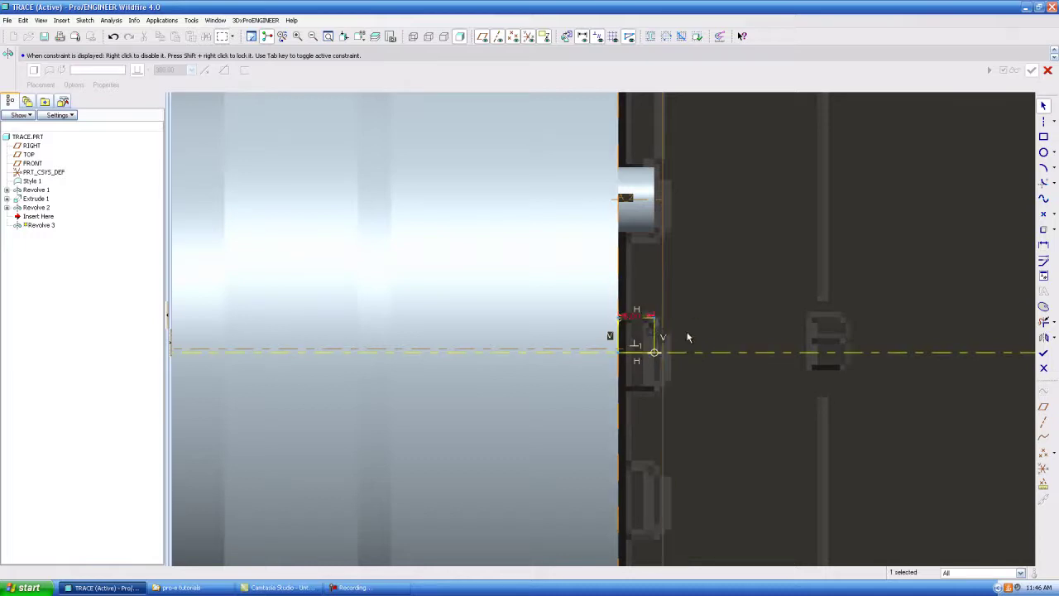
pyautogui.doubleClick(659, 334)
pyautogui.press('Return')
pyautogui.click(1043, 353)
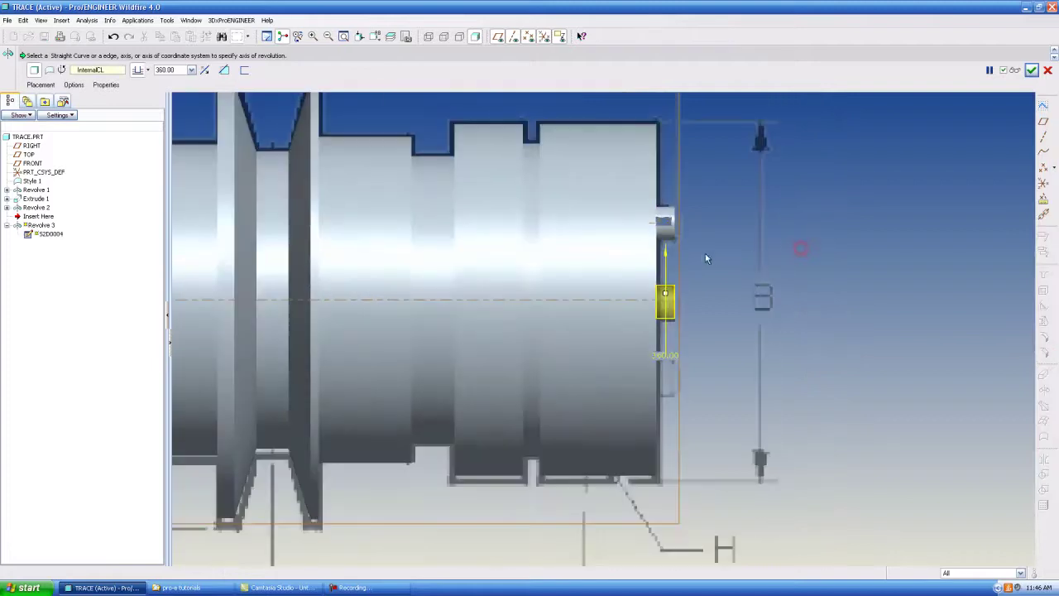
pyautogui.click(1031, 70)
# Start another revolved feature with an internal sketch on the FRONT plane for the lowest traced boss.
pyautogui.scroll(-1, 686, 393)
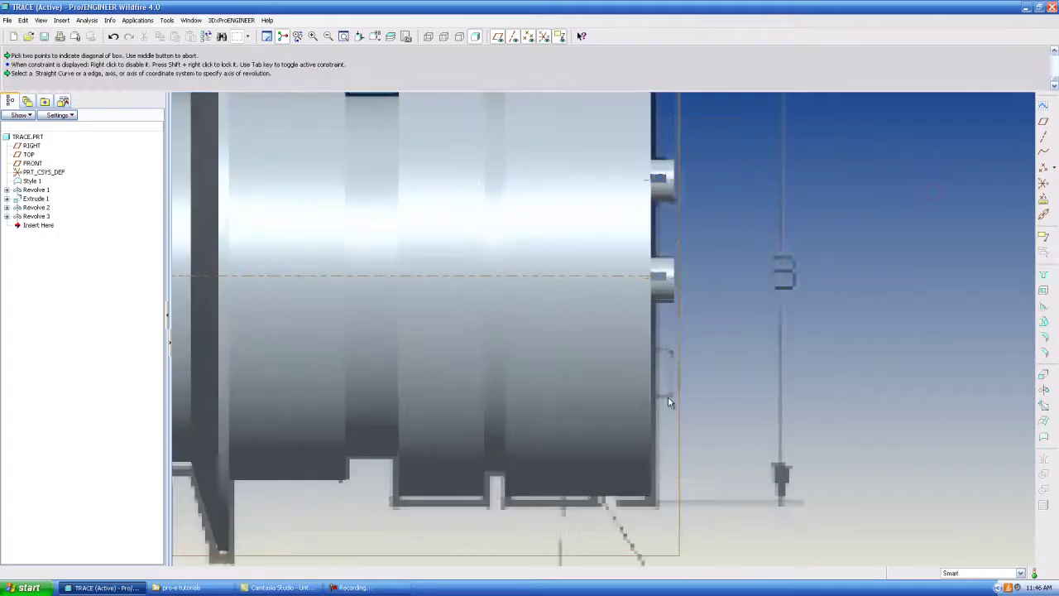
pyautogui.scroll(-2, 637, 315)
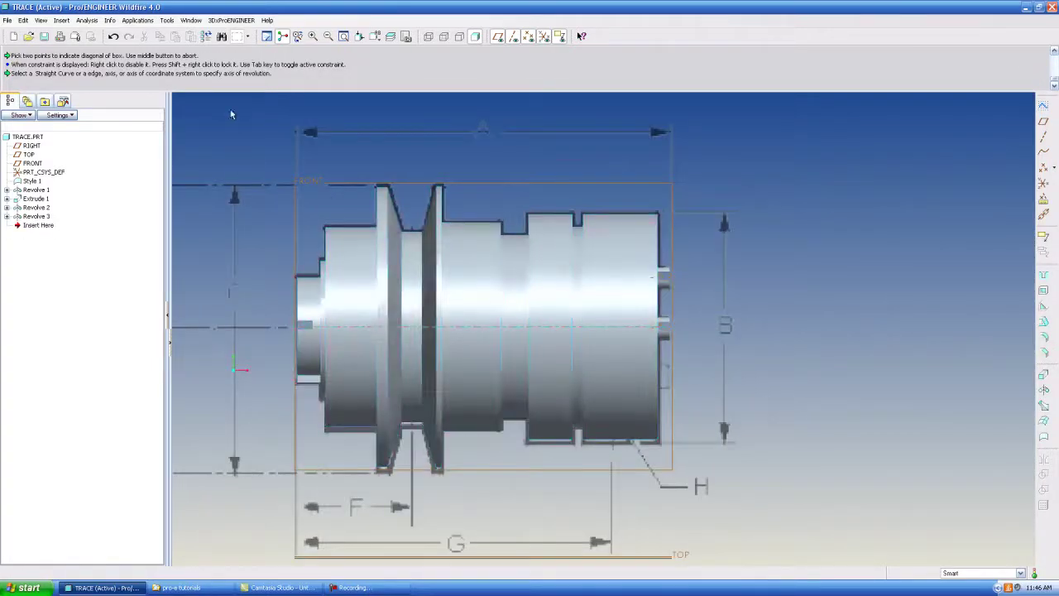
pyautogui.click(1045, 387)
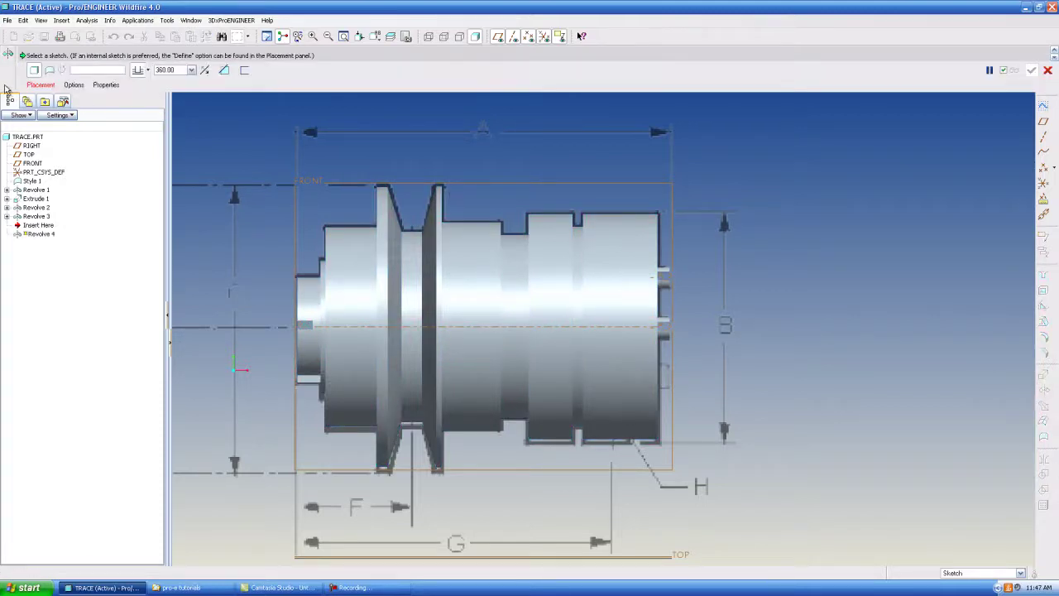
pyautogui.click(39, 84)
pyautogui.click(100, 117)
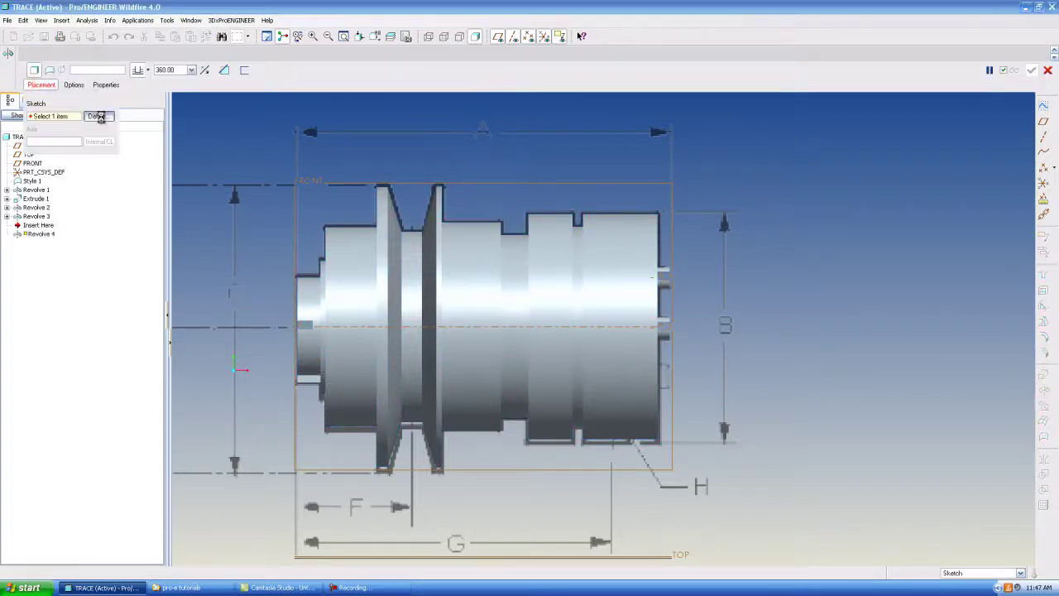
pyautogui.click(313, 185)
pyautogui.click(1013, 133)
pyautogui.scroll(3, 660, 379)
pyautogui.scroll(3, 660, 378)
# Add the pulley's large end face as a reference for the lowest boss's sketch.
pyautogui.click(89, 20)
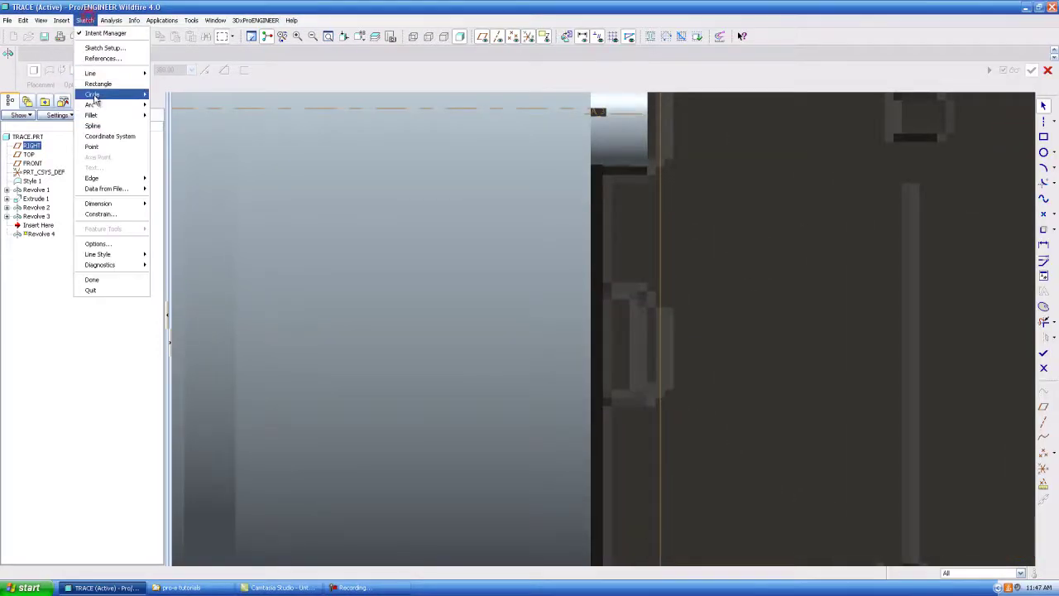
pyautogui.click(106, 57)
pyautogui.click(592, 232)
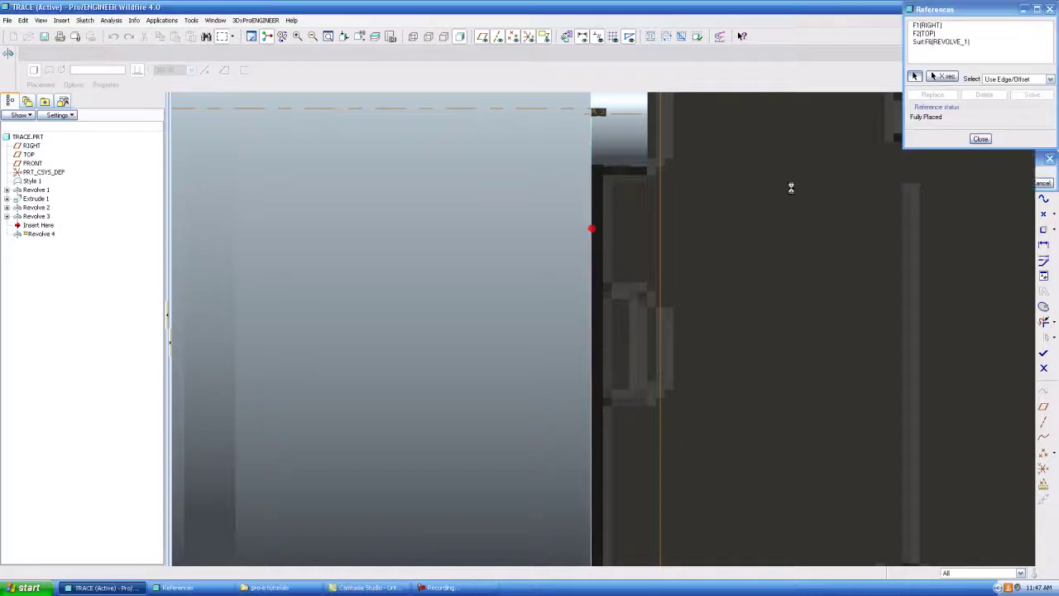
pyautogui.click(980, 138)
# Draw a horizontal centerline through the lowest traced boss and shift it slightly up to the boss's middle.
pyautogui.click(1043, 120)
pyautogui.click(446, 348)
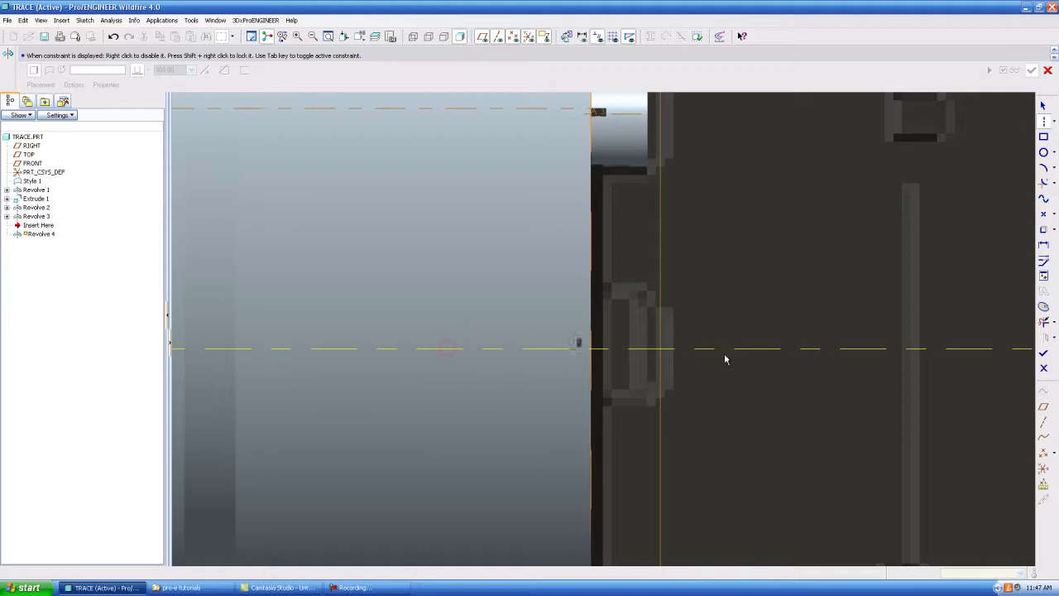
pyautogui.click(1043, 107)
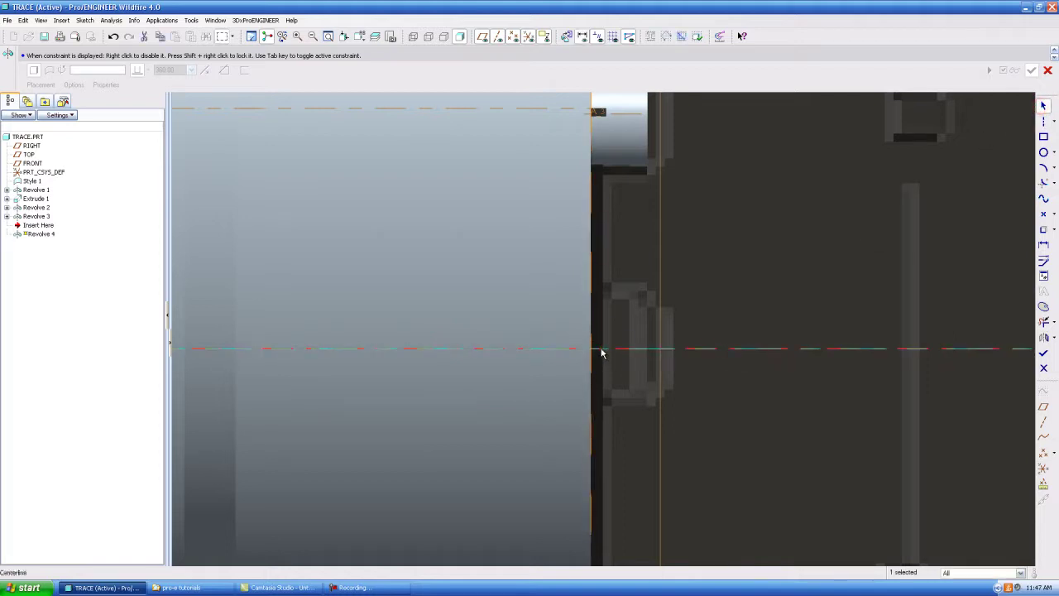
pyautogui.moveTo(601, 348); pyautogui.dragTo(604, 344)
pyautogui.click(829, 252)
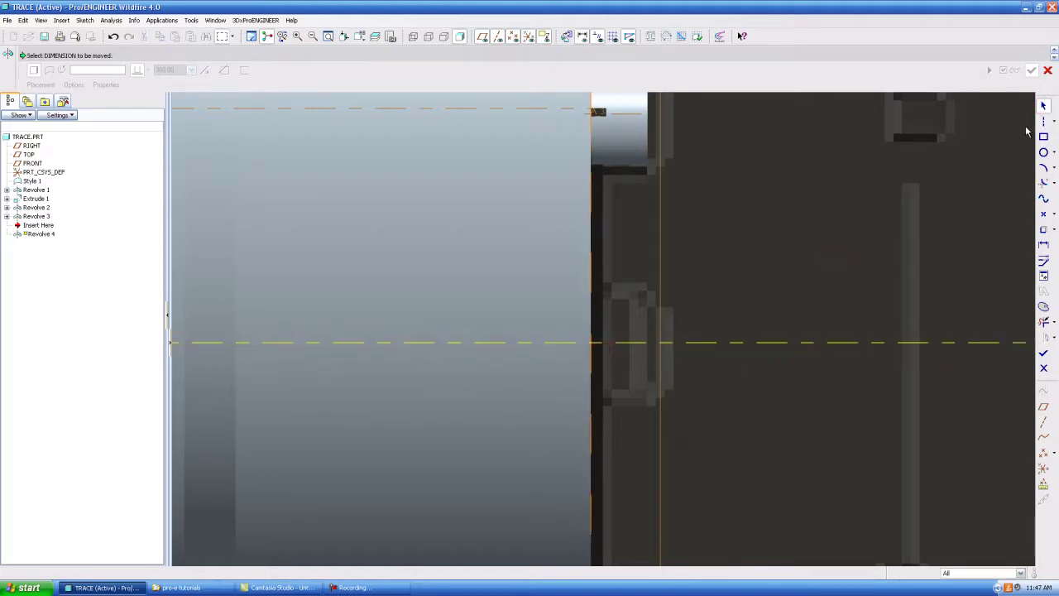
# Draw a rectangle from the end face to the centerline over the upper half of the lowest traced boss, and set its width to 5.
pyautogui.click(1043, 136)
pyautogui.click(588, 283)
pyautogui.click(1043, 106)
pyautogui.click(778, 234)
pyautogui.doubleClick(614, 282)
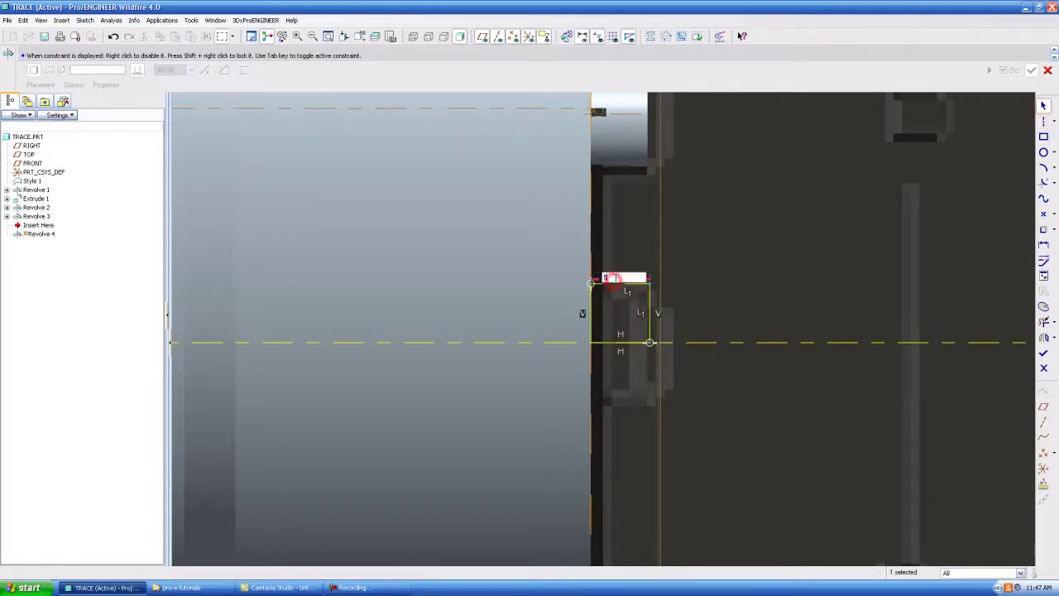
pyautogui.write('5')
pyautogui.press('Return')
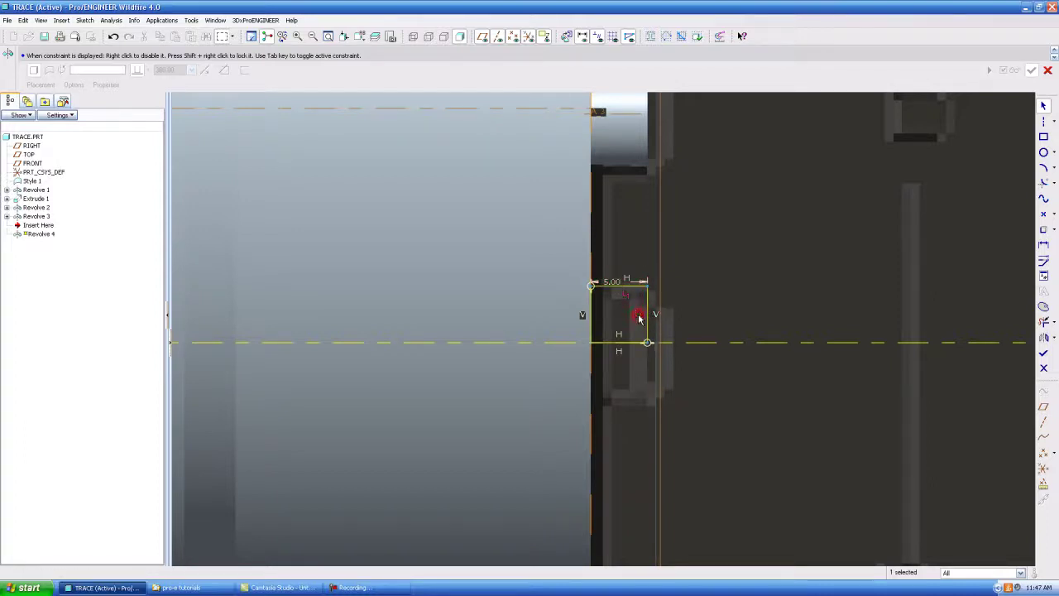
# Remove the rectangle's equal-length constraint and set its height to 4.5.
pyautogui.rightClick(639, 317)
pyautogui.click(662, 352)
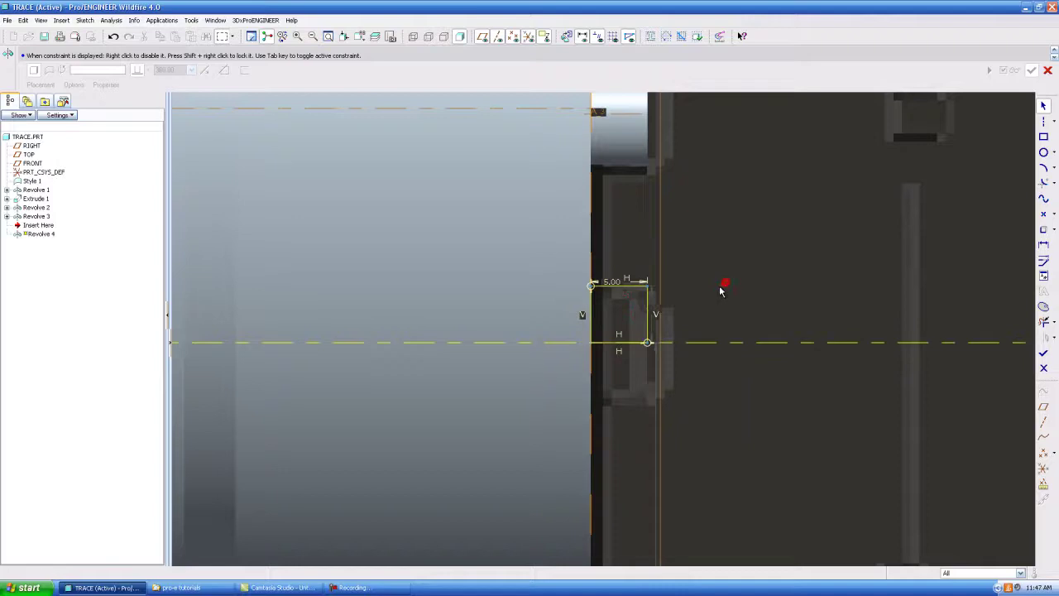
pyautogui.doubleClick(655, 307)
pyautogui.write('4.5')
pyautogui.press('Return')
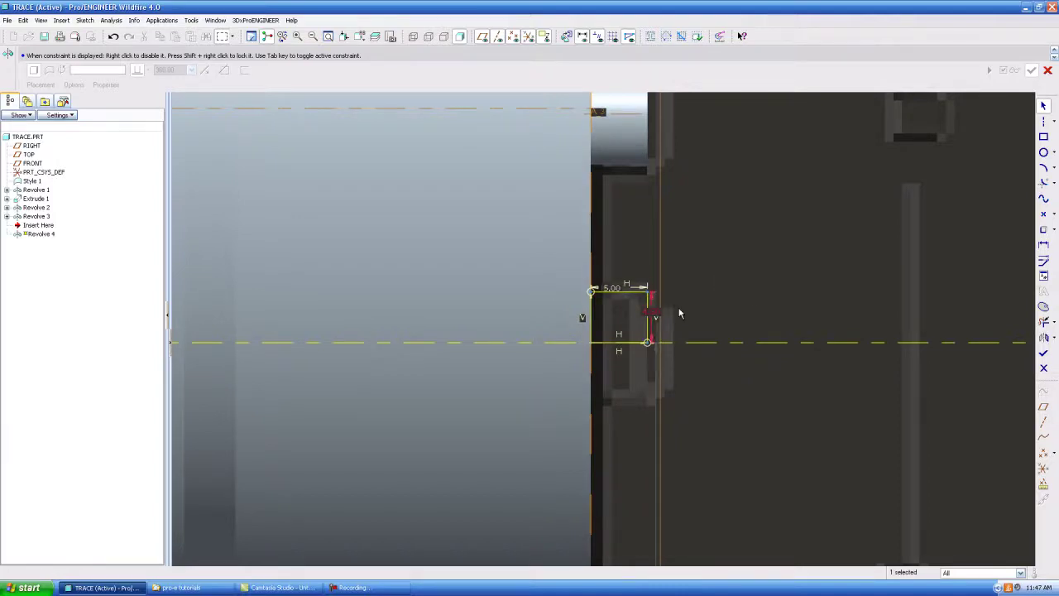
# Finish the sketch and complete the 360-degree revolve of the lowest boss.
pyautogui.click(1044, 352)
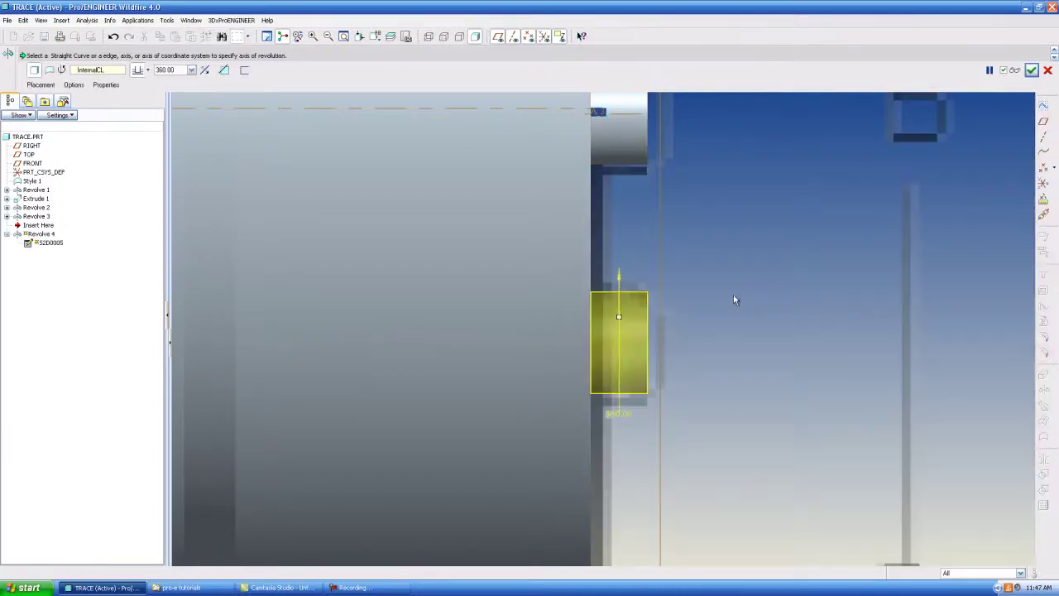
pyautogui.click(1031, 70)
pyautogui.scroll(-5, 699, 317)
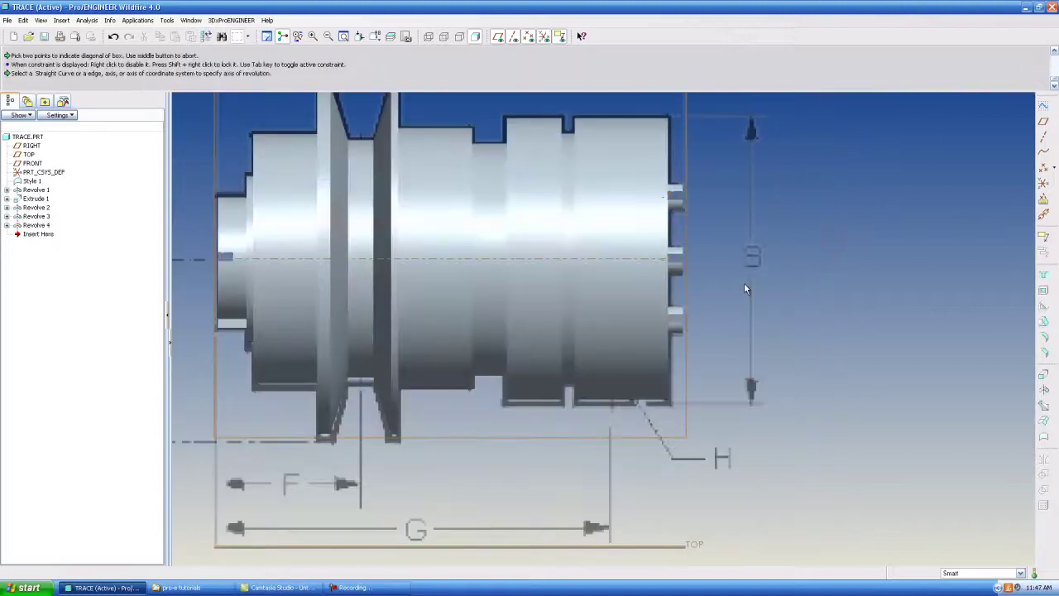
pyautogui.moveTo(743, 283); pyautogui.dragTo(718, 299, button='middle')
pyautogui.scroll(3, 643, 213)
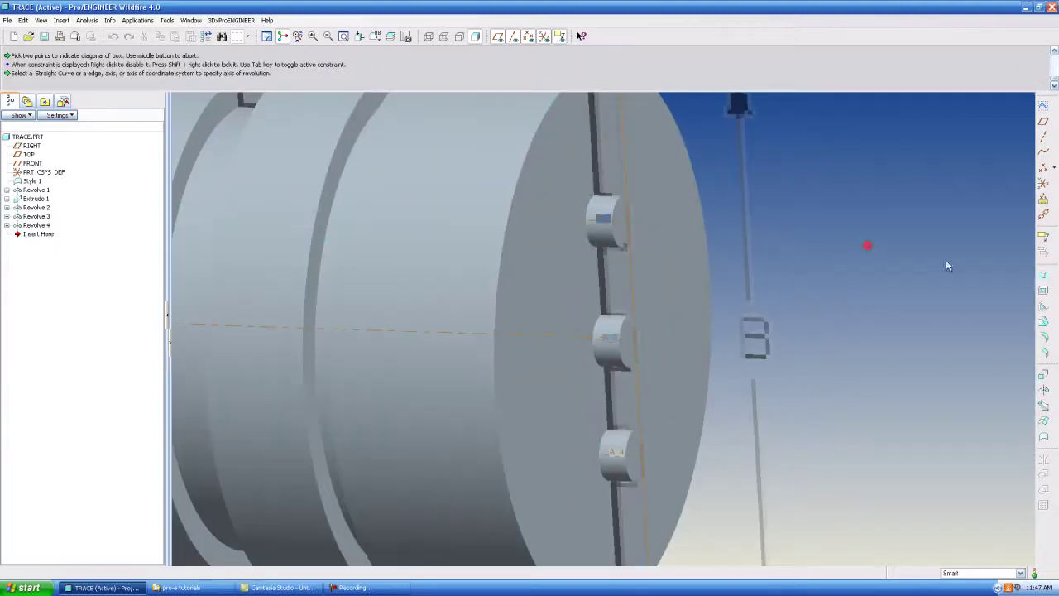
pyautogui.click(1046, 340)
pyautogui.click(617, 212)
pyautogui.click(640, 210)
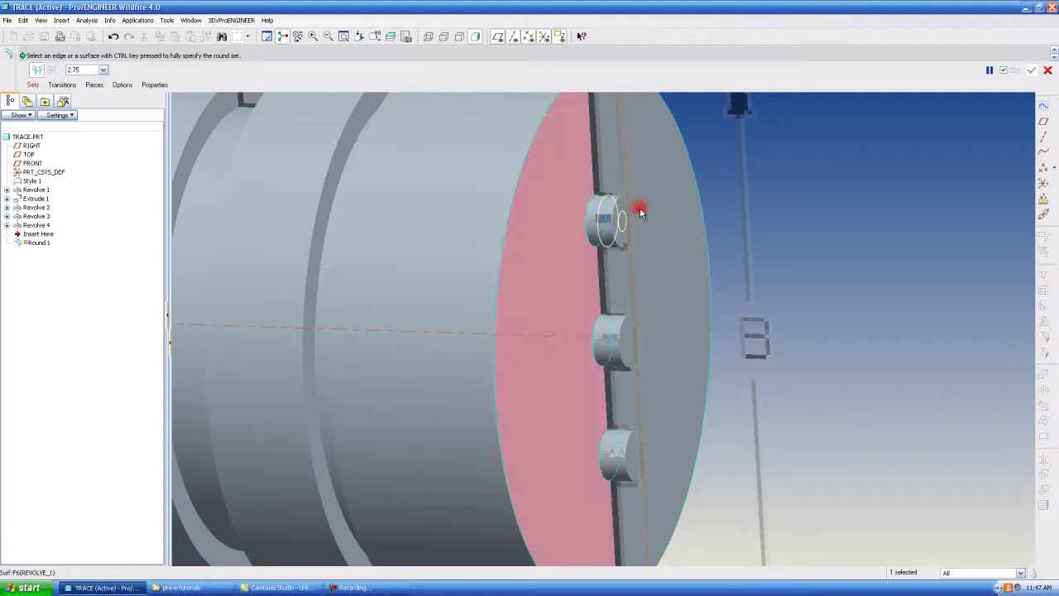
pyautogui.click(1046, 71)
pyautogui.click(503, 318)
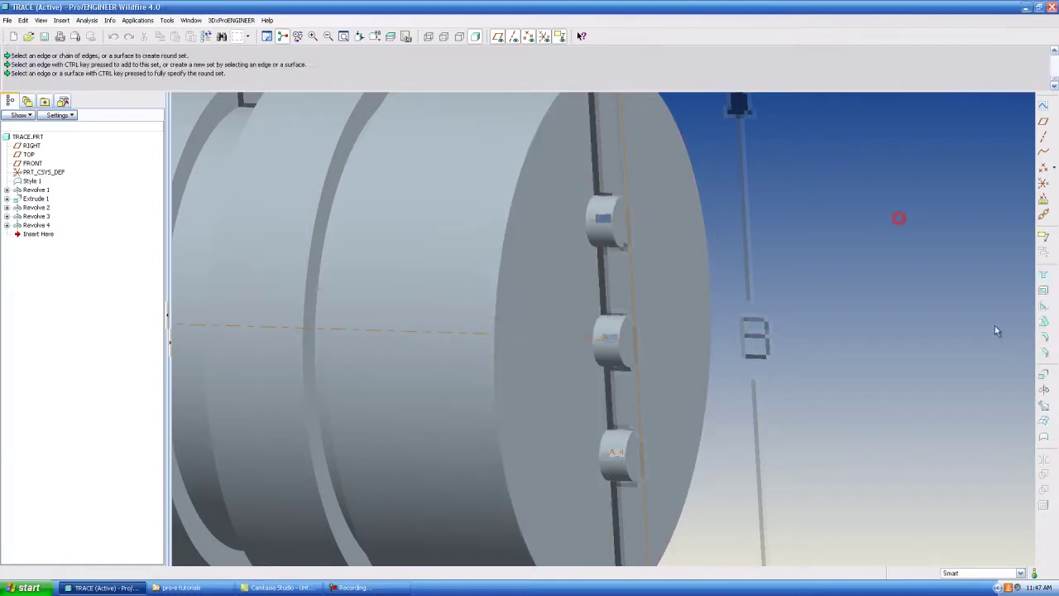
# Round the outer edges of all three bosses with a radius of 1.5.
pyautogui.click(1043, 339)
pyautogui.click(614, 208)
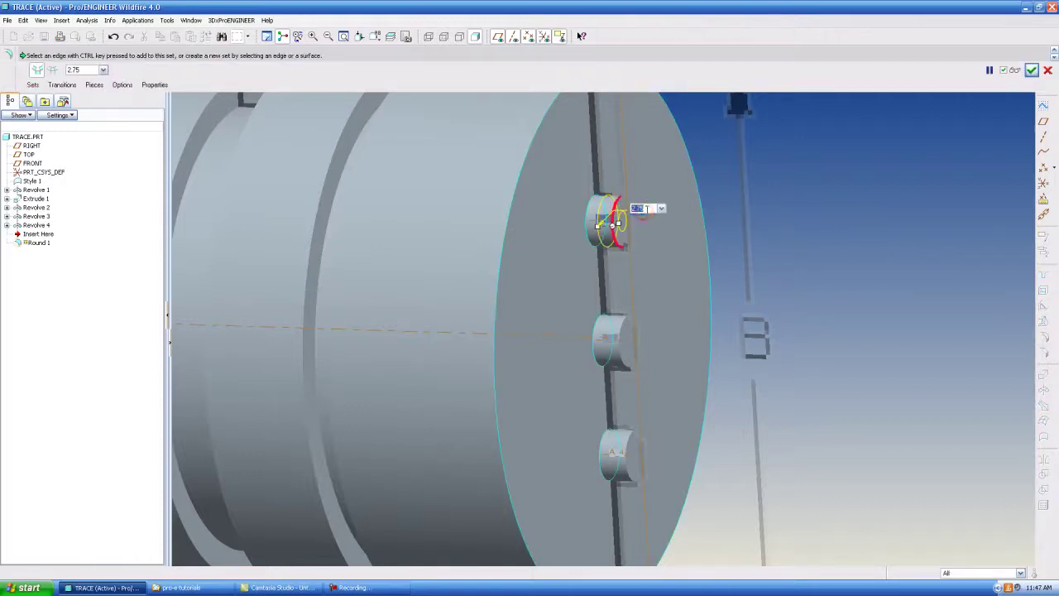
pyautogui.write('2')
pyautogui.press('Return')
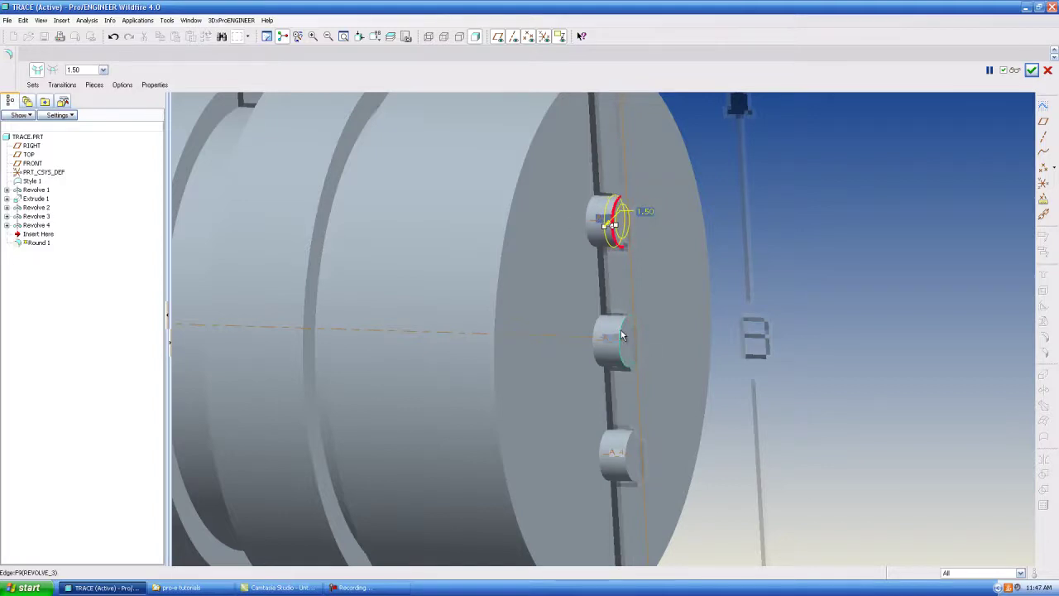
pyautogui.keyDown('ctrl'); pyautogui.click(621, 333); pyautogui.keyUp('ctrl')
pyautogui.keyDown('ctrl'); pyautogui.click(629, 455); pyautogui.keyUp('ctrl')
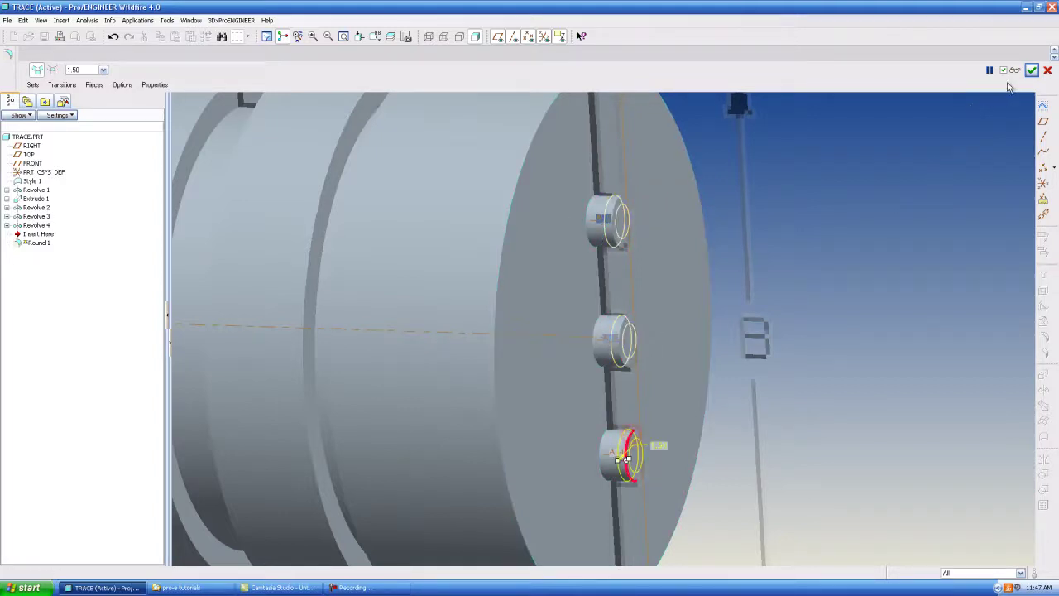
pyautogui.click(1031, 69)
# Set the lowest boss's length to 6 and regenerate the model.
pyautogui.hotkey('ctrl', 'd')
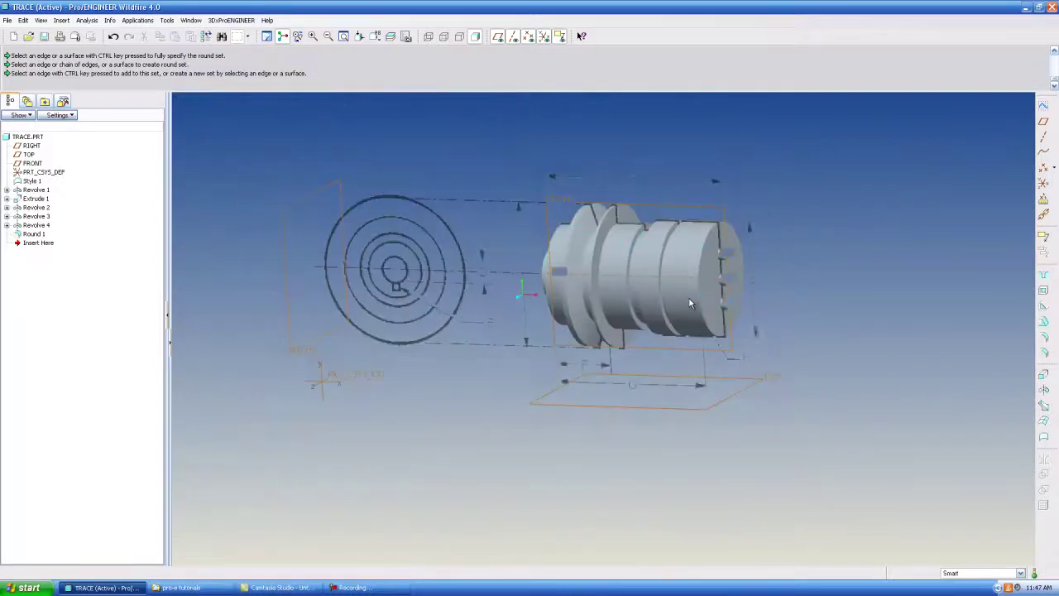
pyautogui.moveTo(688, 298); pyautogui.dragTo(711, 291, button='middle')
pyautogui.scroll(-4, 747, 267)
pyautogui.scroll(3, 747, 272)
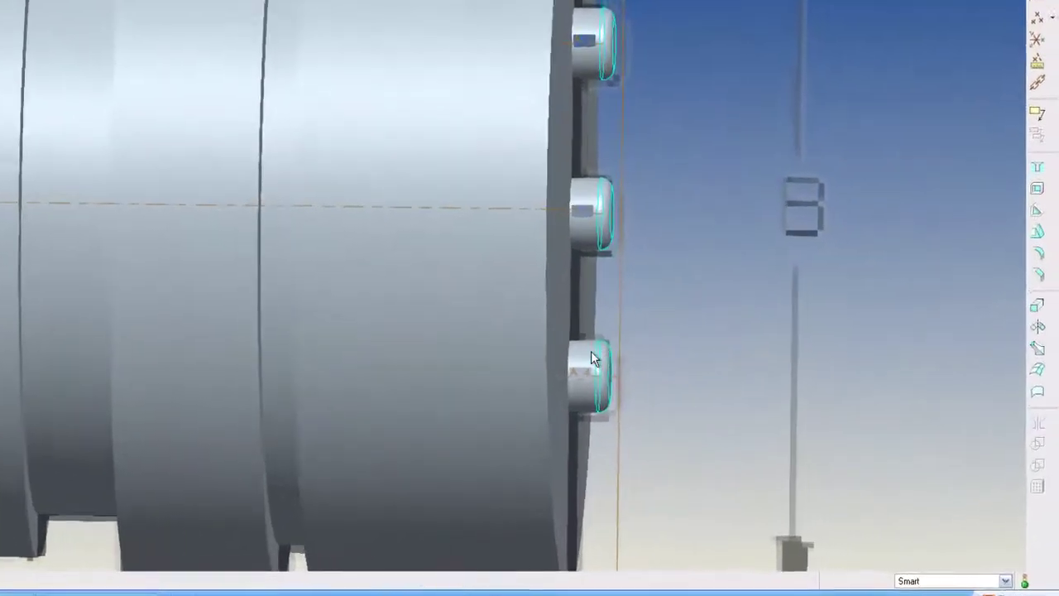
pyautogui.click(723, 403)
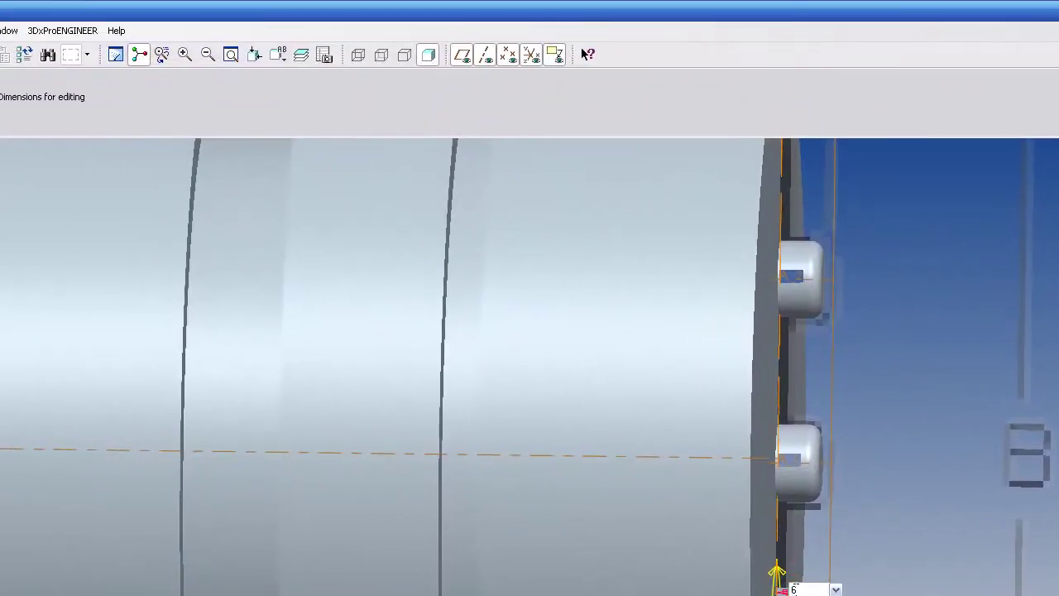
pyautogui.press('Return')
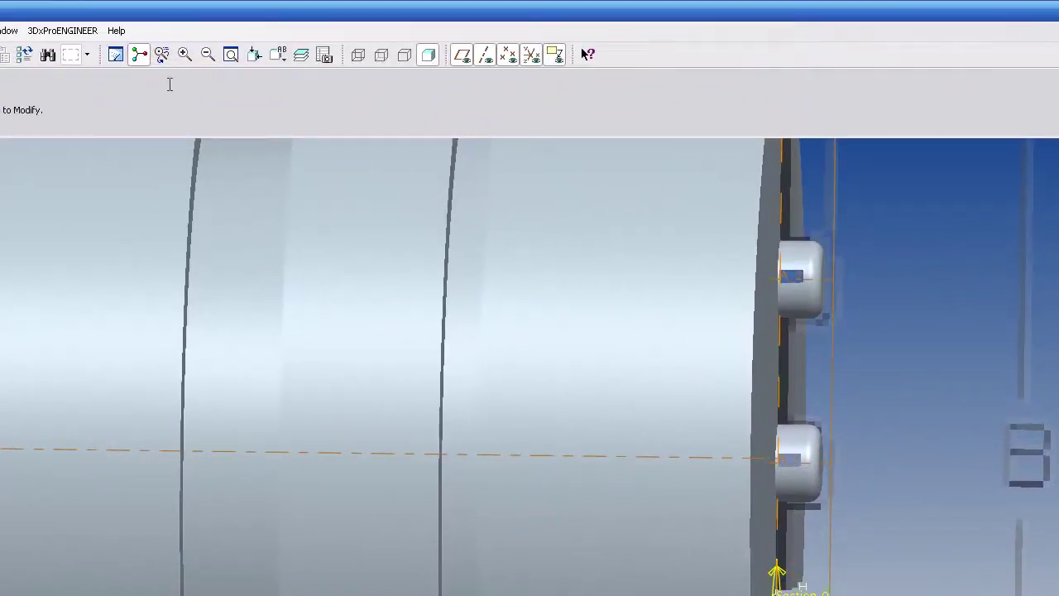
pyautogui.click(25, 56)
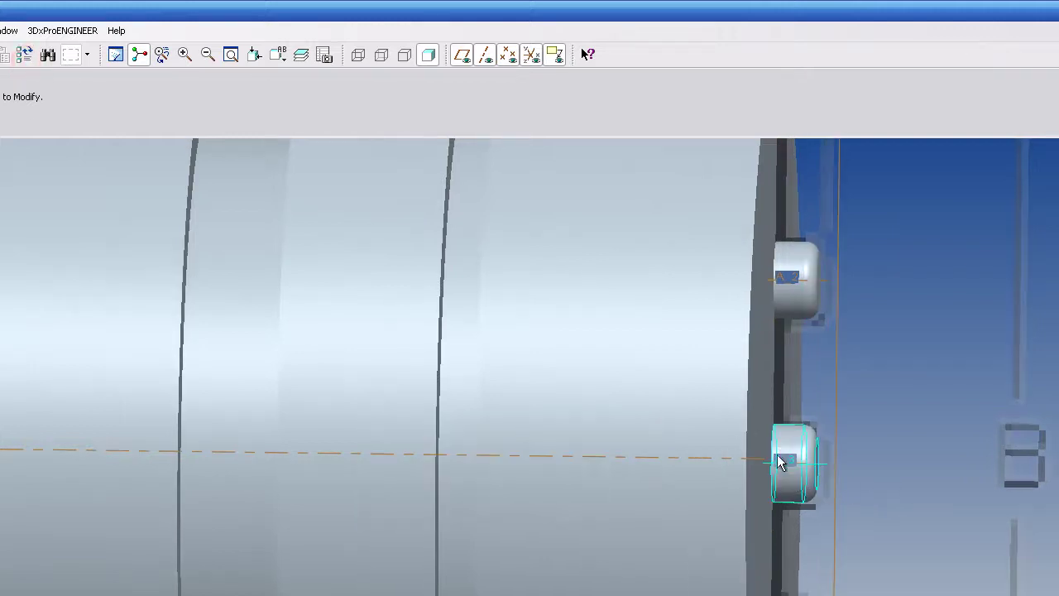
# Set the middle boss's length to 6 and regenerate the model.
pyautogui.doubleClick(801, 432)
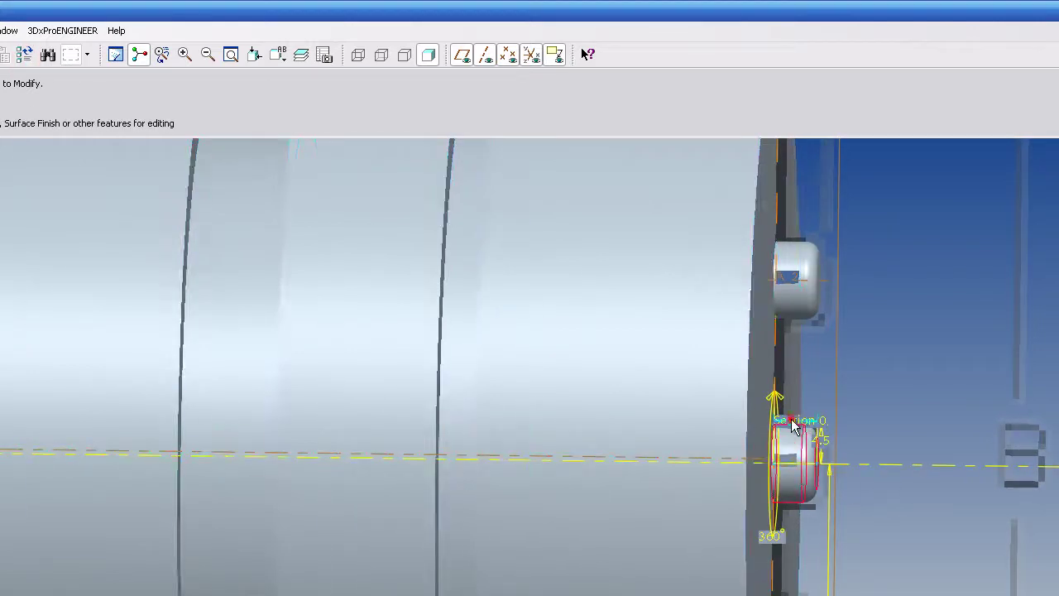
pyautogui.doubleClick(794, 419)
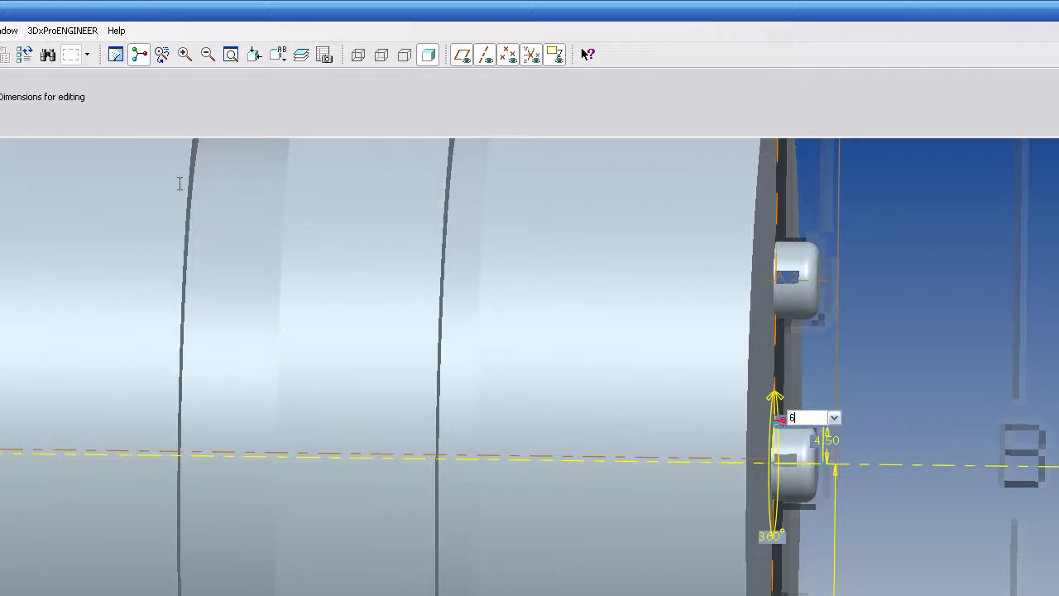
pyautogui.press('Return')
pyautogui.click(23, 55)
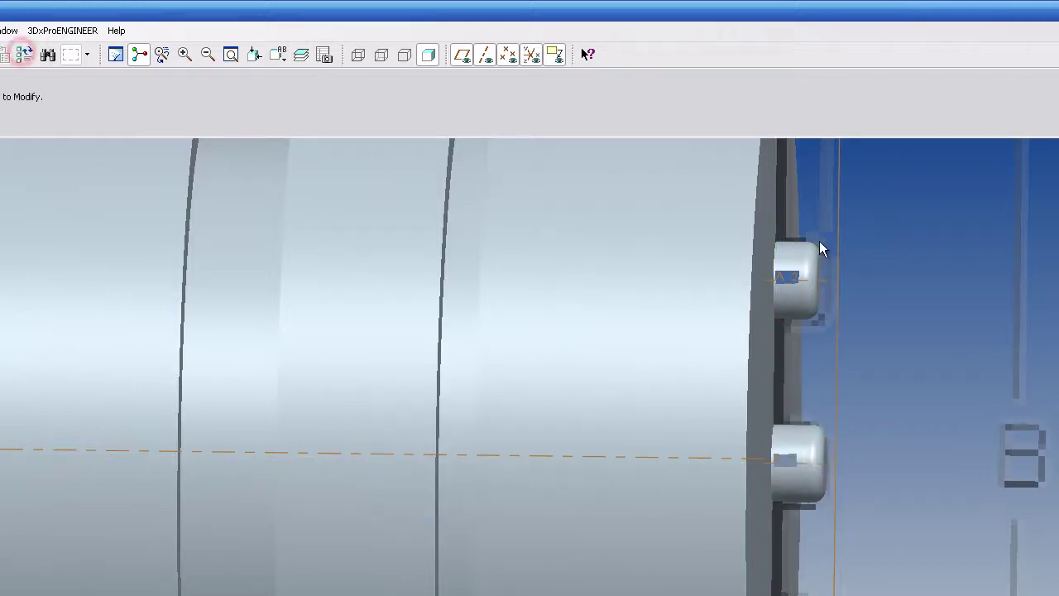
# Lengthen the uppermost boss to match the other two bosses and regenerate the model.
pyautogui.doubleClick(798, 265)
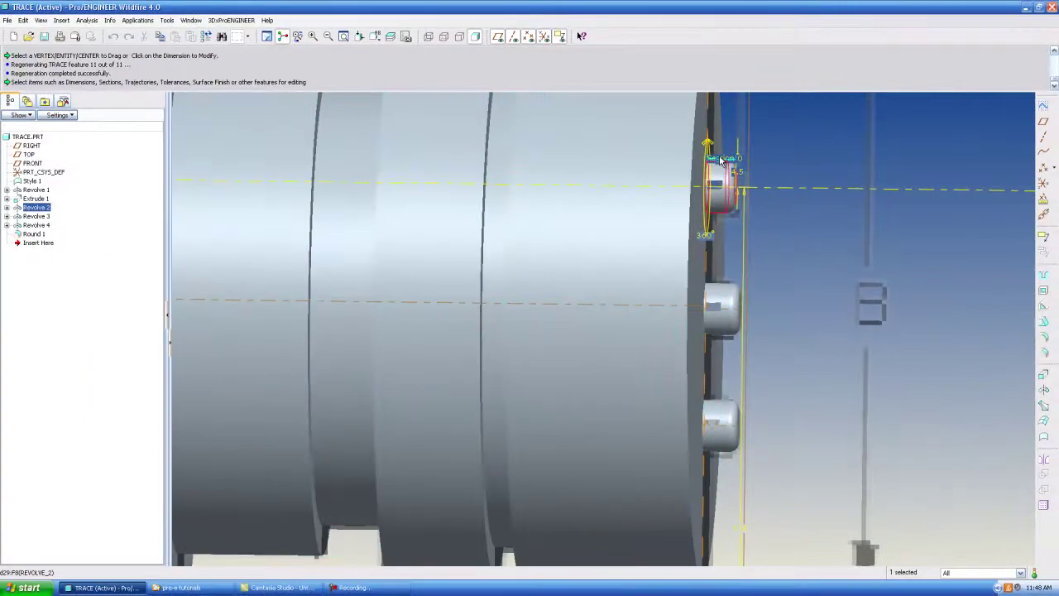
pyautogui.scroll(2, 733, 178)
pyautogui.doubleClick(718, 163)
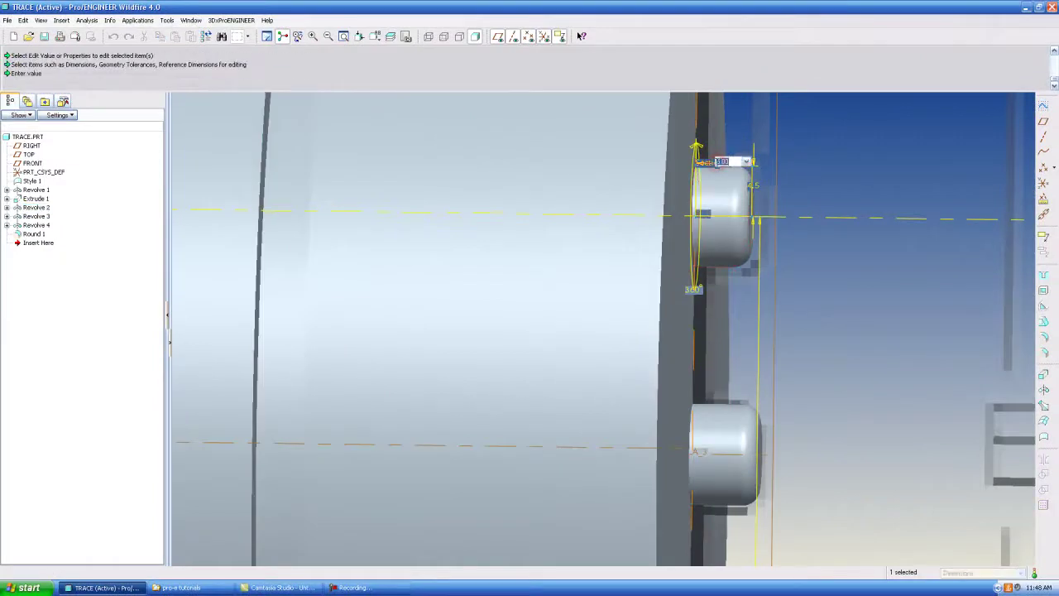
pyautogui.press('Return')
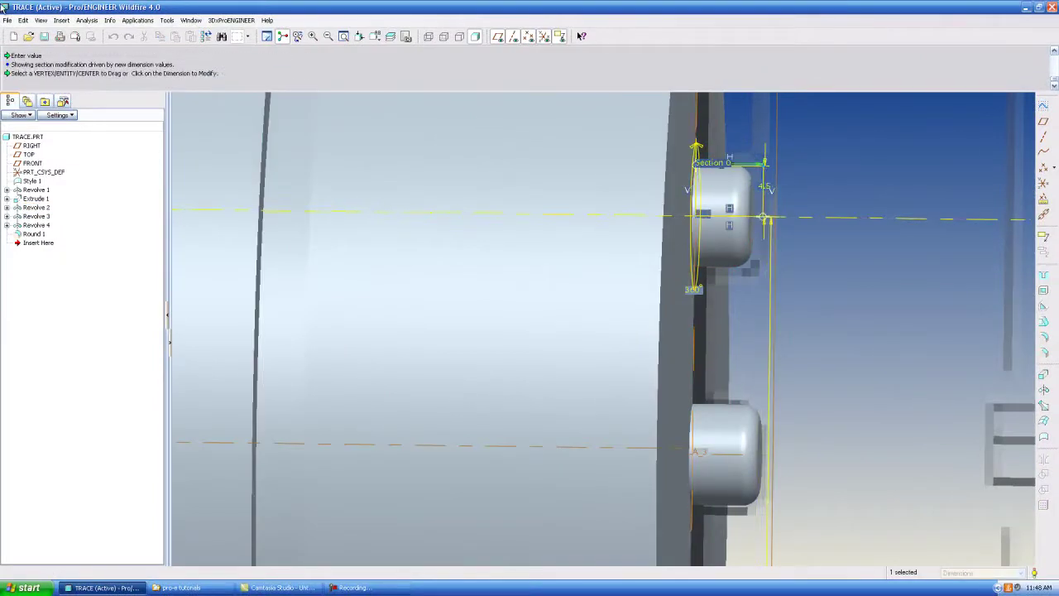
pyautogui.click(221, 36)
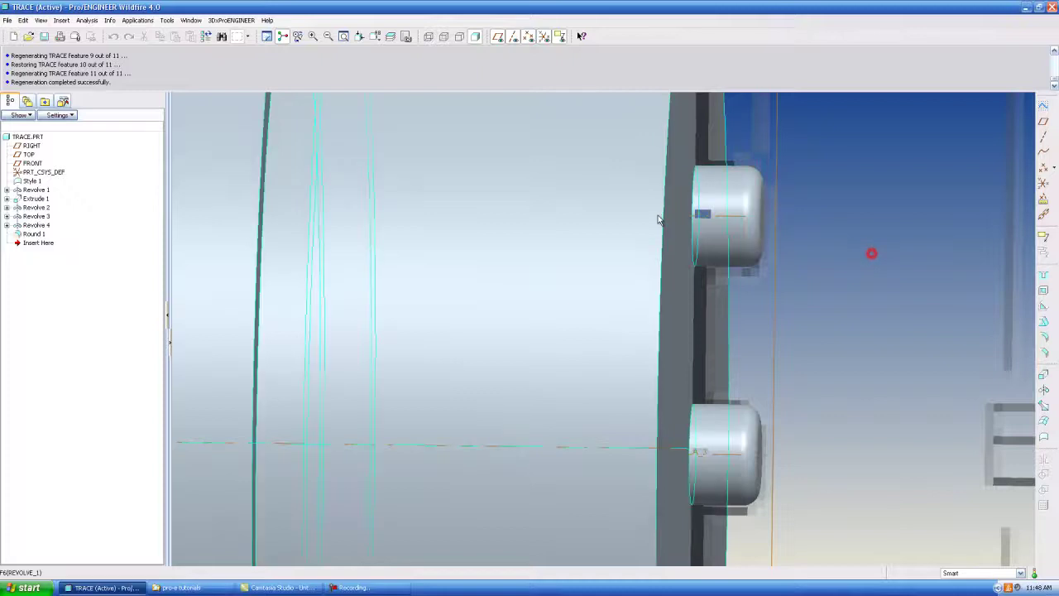
# Examine the whole pulley model alongside the trace drawing, comparing its body and bosses with the traced views.
pyautogui.scroll(7, 659, 215)
pyautogui.moveTo(521, 280); pyautogui.dragTo(547, 303, button='middle')
pyautogui.scroll(2, 654, 369)
pyautogui.scroll(-3, 388, 306)
pyautogui.scroll(1, 456, 351)
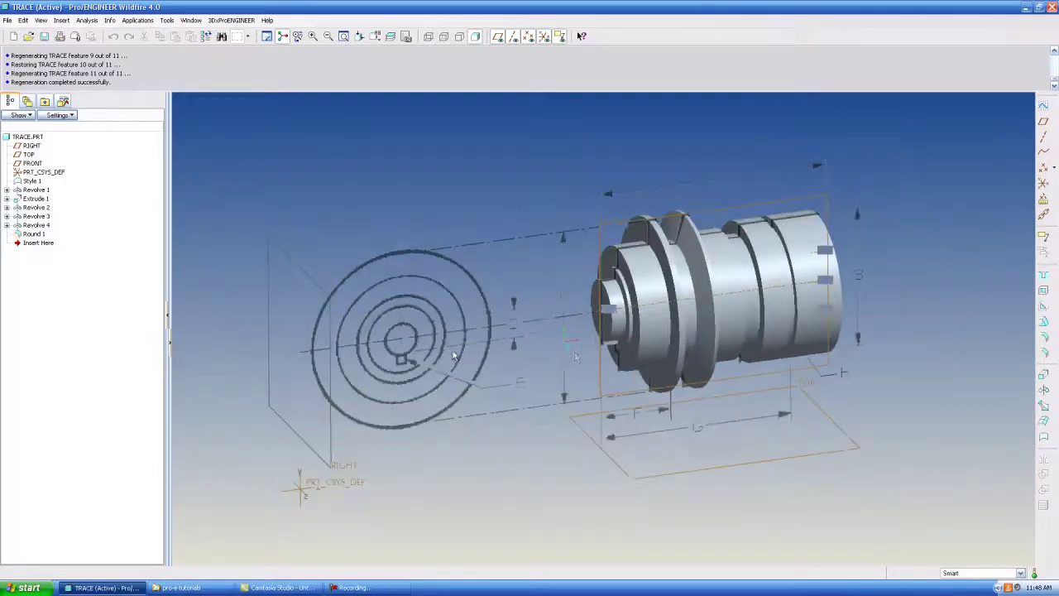
pyautogui.moveTo(457, 355); pyautogui.dragTo(773, 357, button='middle')
pyautogui.scroll(2, 643, 359)
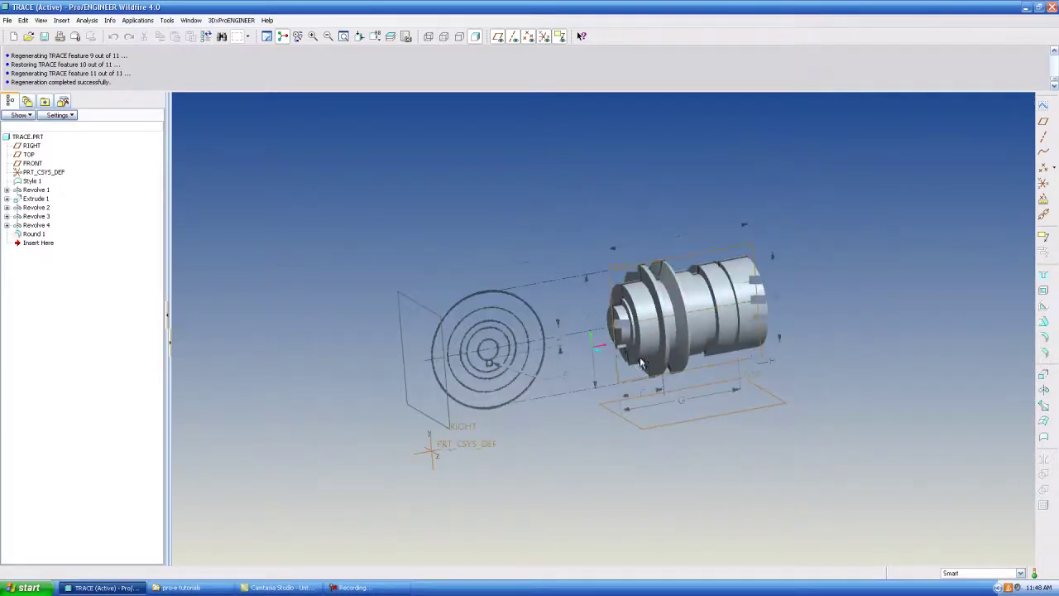
pyautogui.scroll(4, 380, 294)
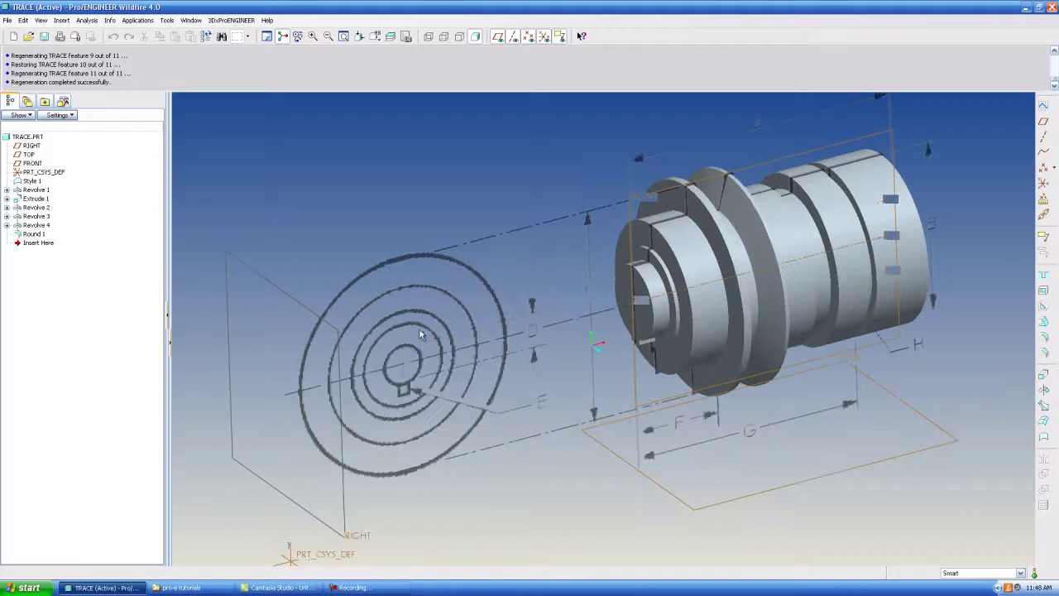
pyautogui.scroll(-1, 415, 359)
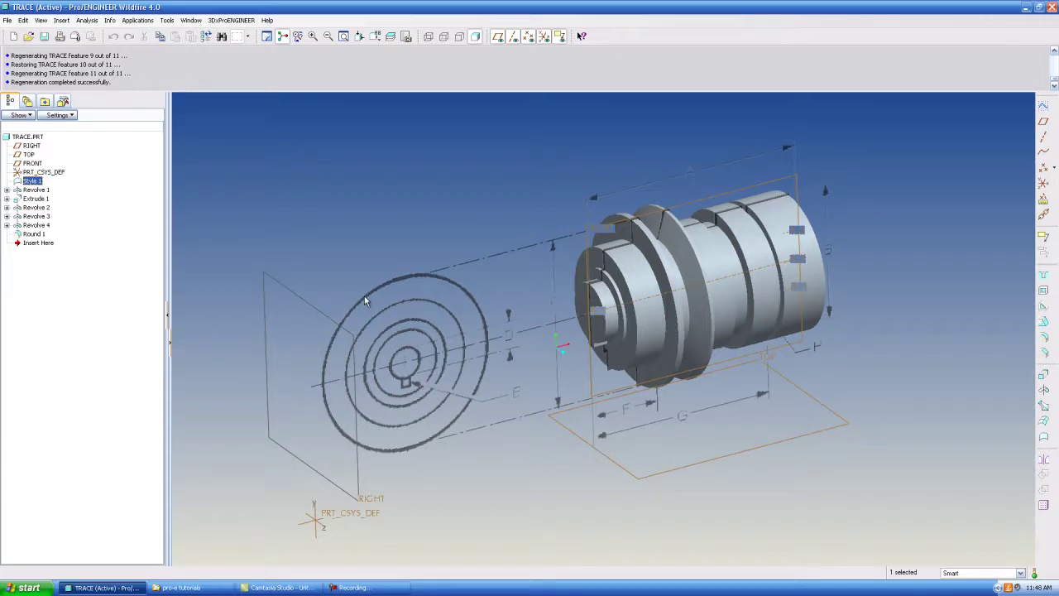
# Suppress the Style 1 feature containing the trace drawing and inspect the remaining solid model.
pyautogui.rightClick(19, 182)
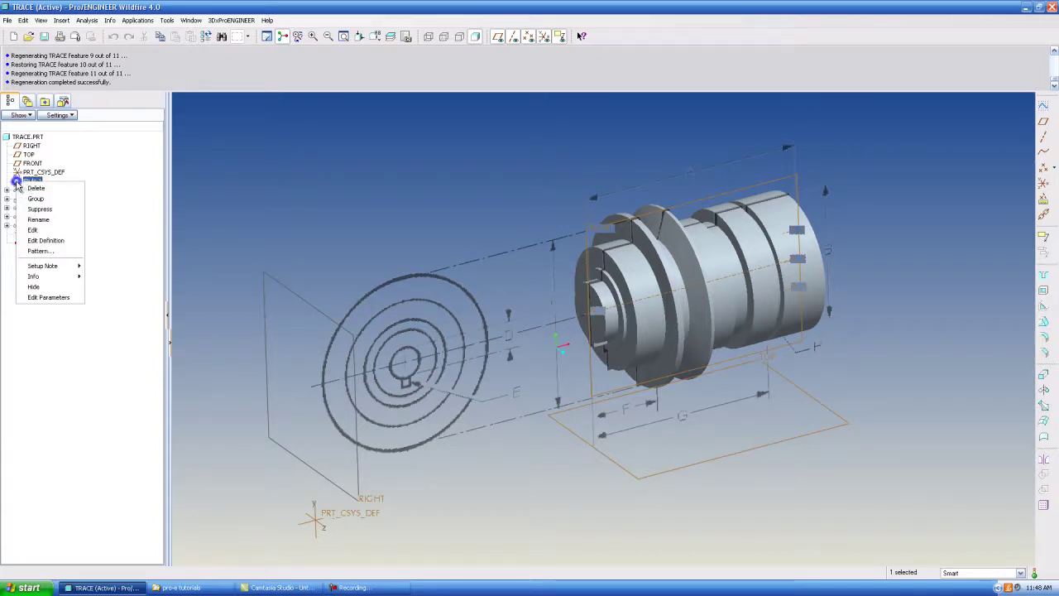
pyautogui.click(40, 208)
pyautogui.click(505, 318)
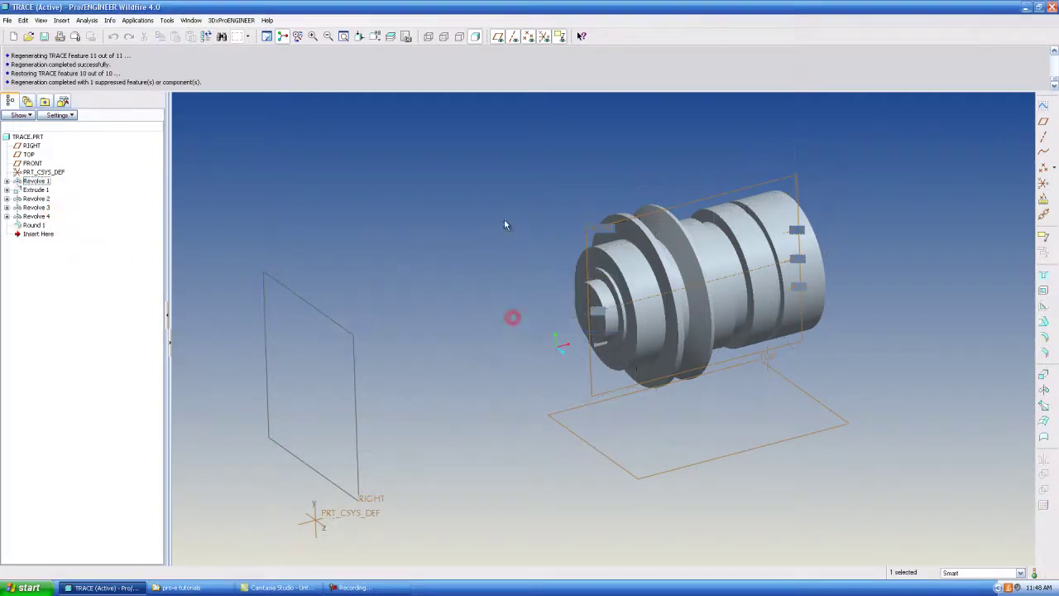
pyautogui.moveTo(818, 322); pyautogui.dragTo(614, 243, button='middle')
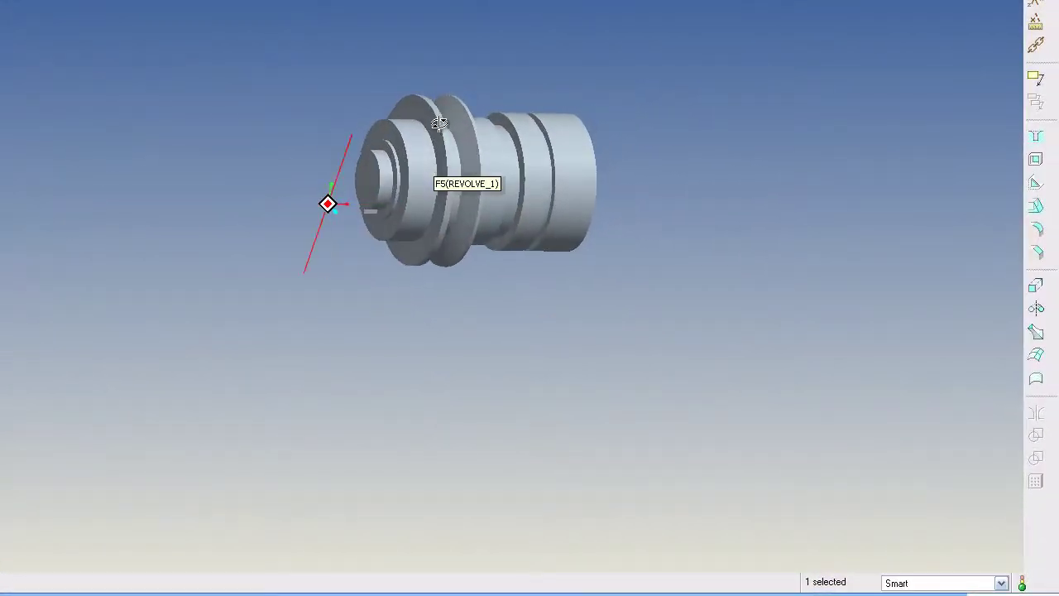
pyautogui.moveTo(439, 122); pyautogui.dragTo(461, 123, button='middle')
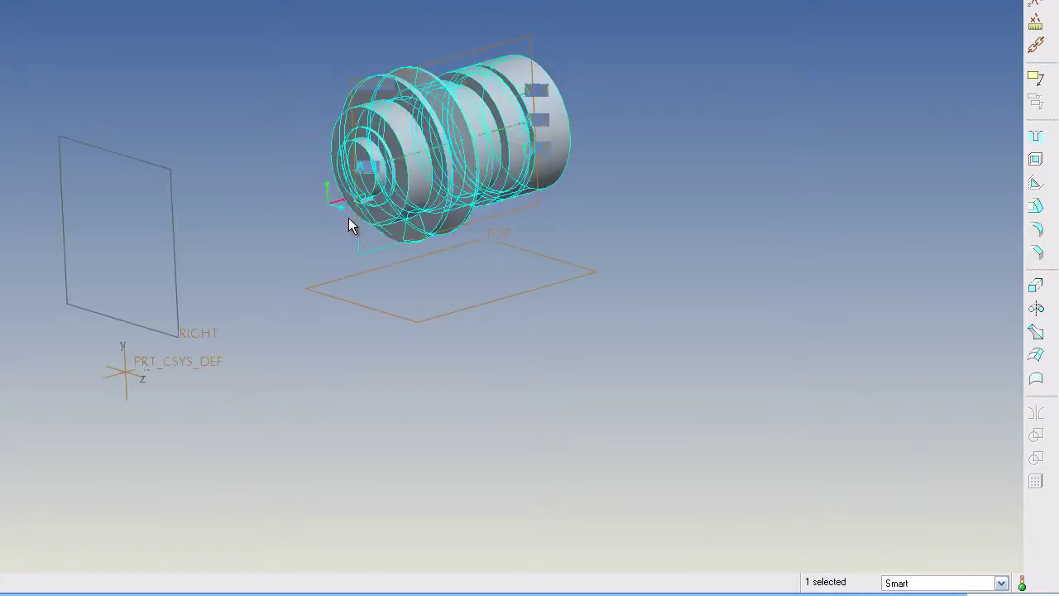